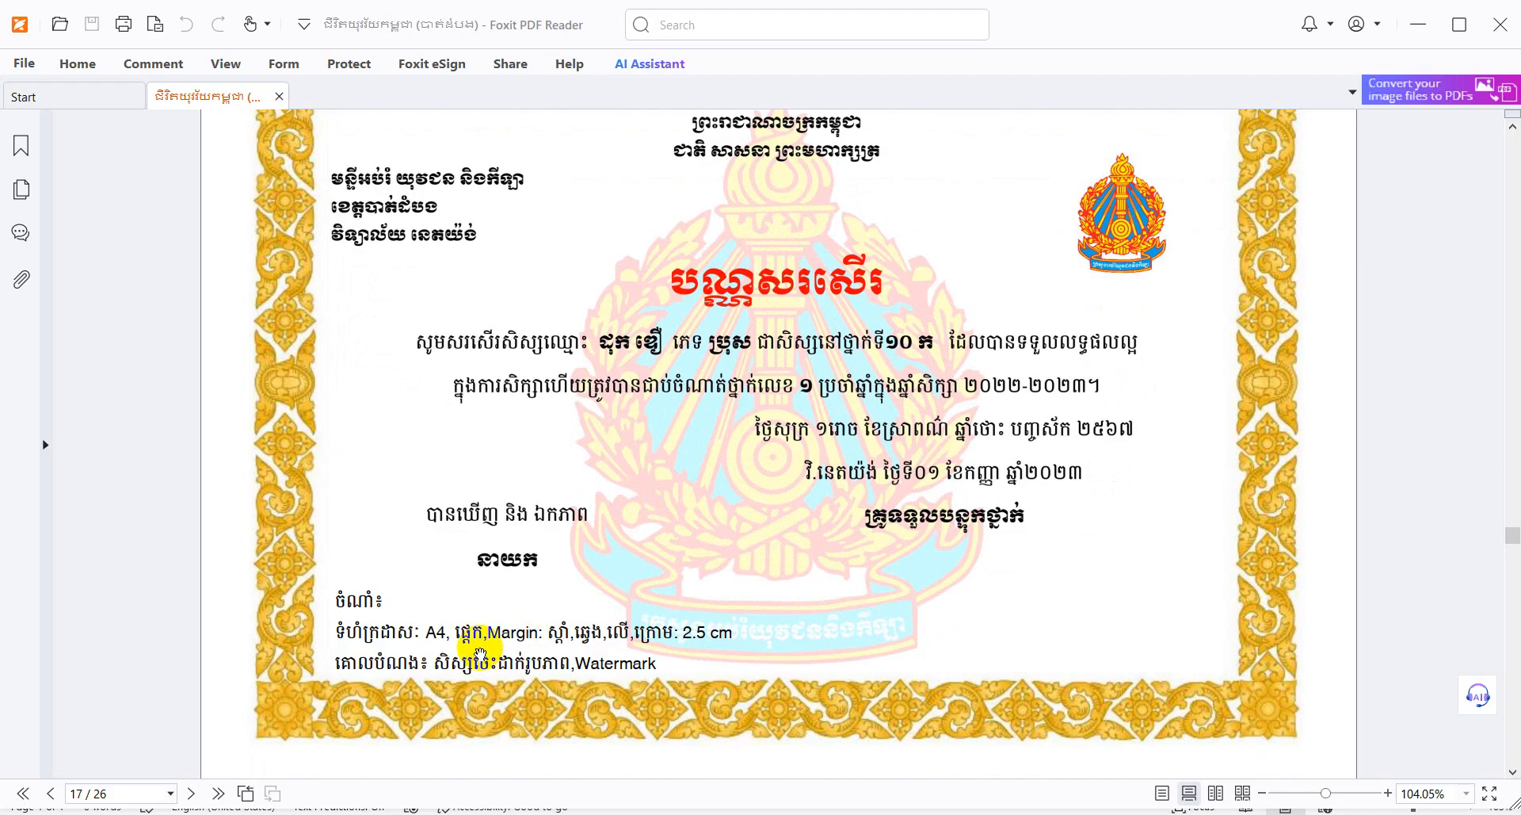
Step: Switch to the blank Word document Document1 and set its page orientation to landscape
{"action": "mouse_move", "coordinate": [604, 811]}
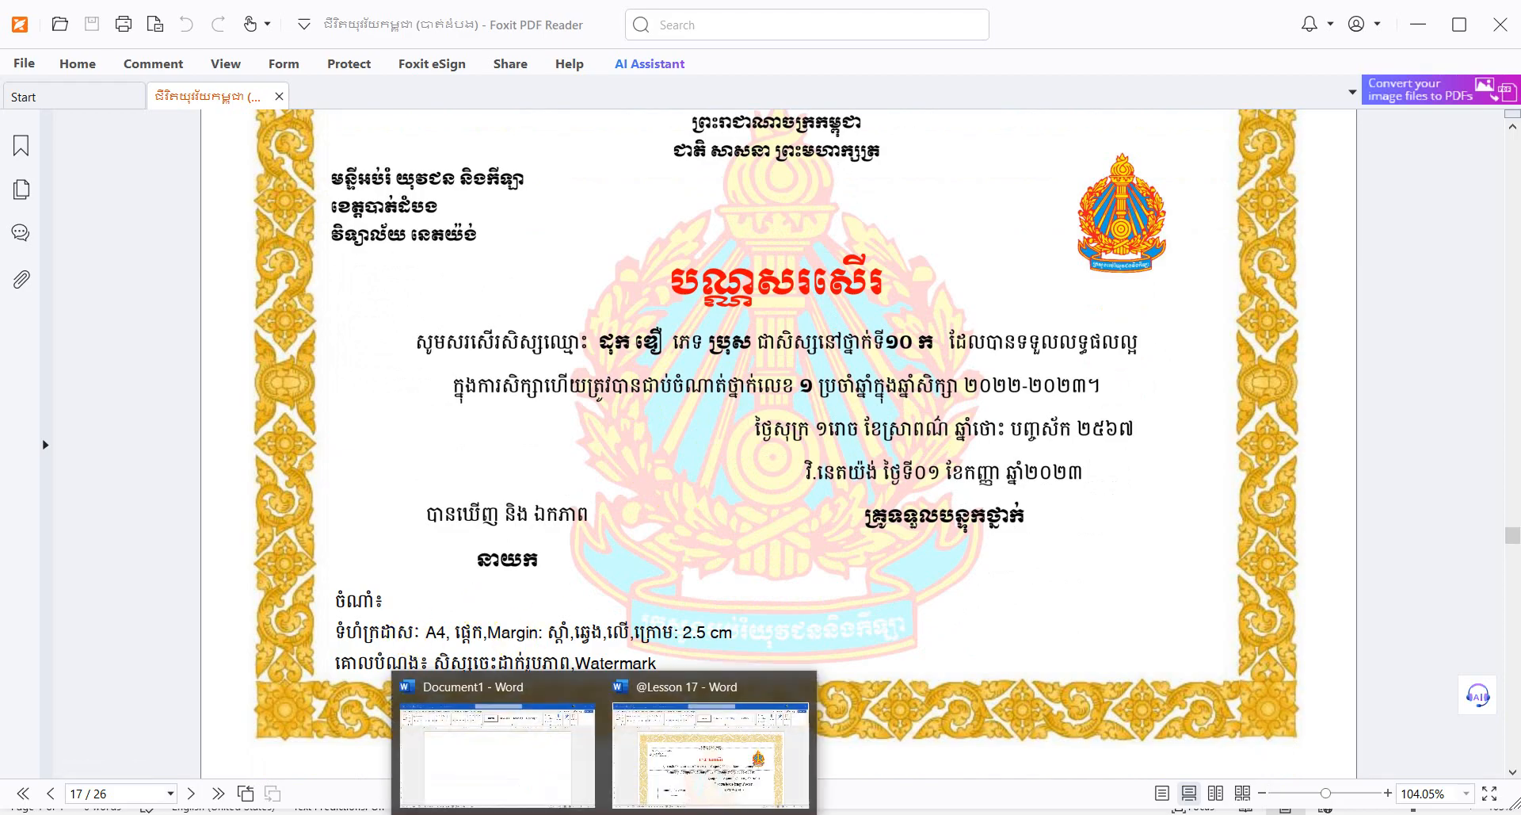
{"action": "left_click", "coordinate": [548, 761]}
{"action": "left_click", "coordinate": [306, 63]}
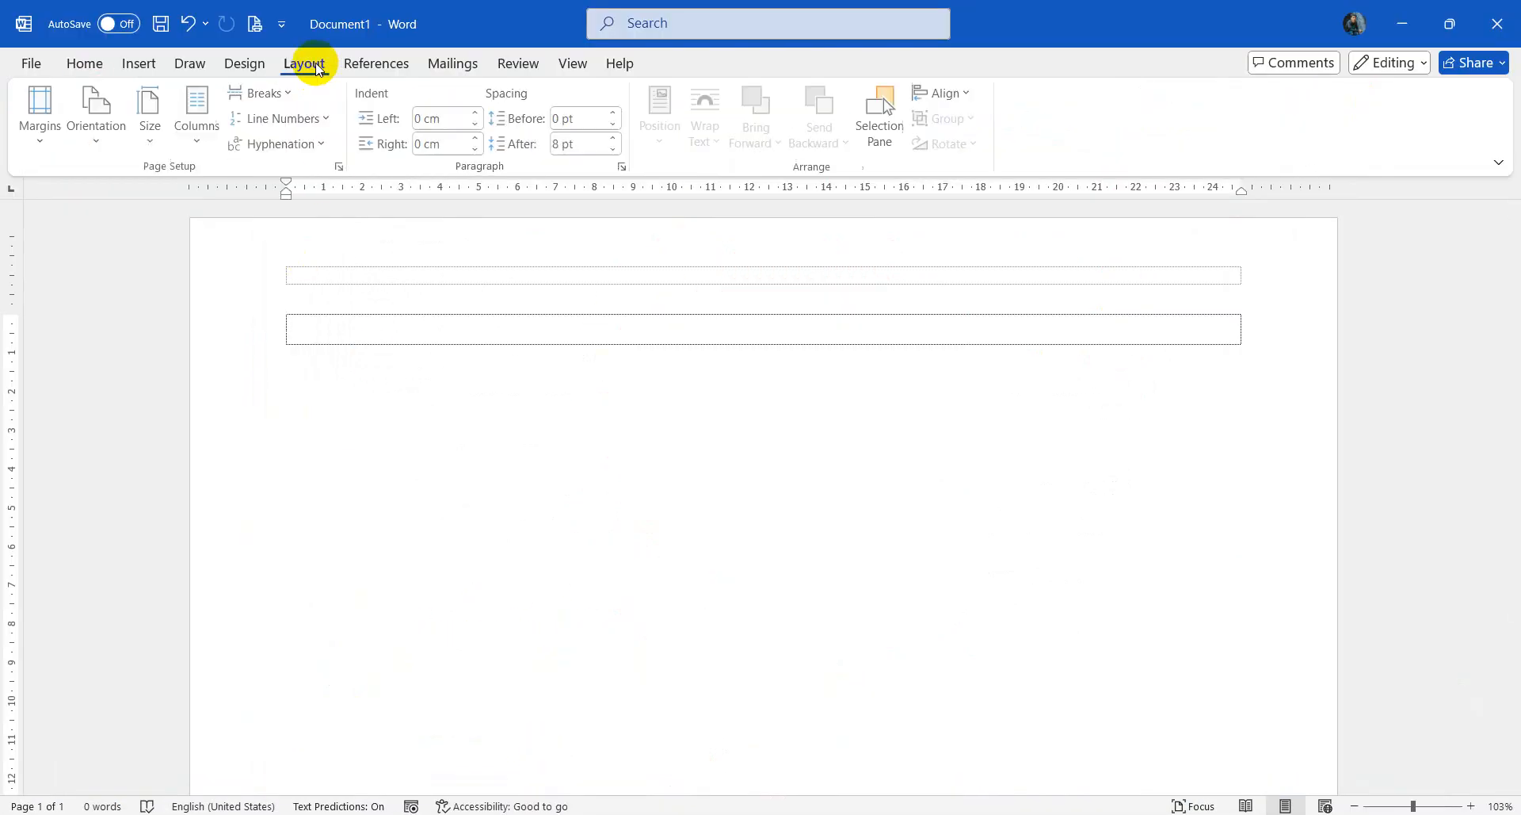
{"action": "left_click", "coordinate": [151, 131]}
{"action": "key", "text": "Escape"}
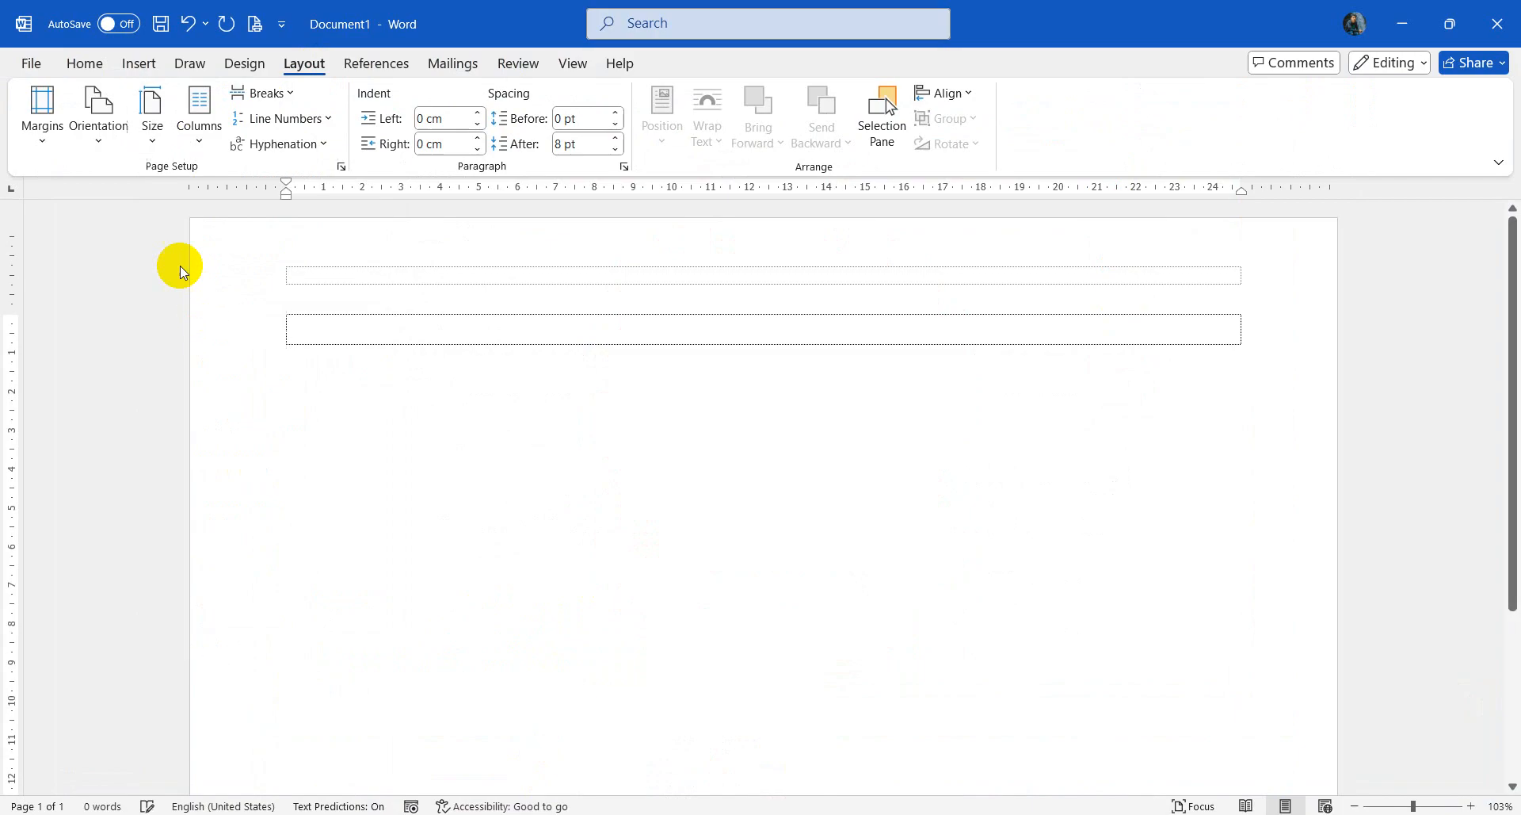
{"action": "left_click", "coordinate": [97, 115]}
{"action": "left_click", "coordinate": [126, 233]}
Step: Apply custom margins of 2.5 cm on all four sides to the whole document
{"action": "left_click", "coordinate": [42, 117]}
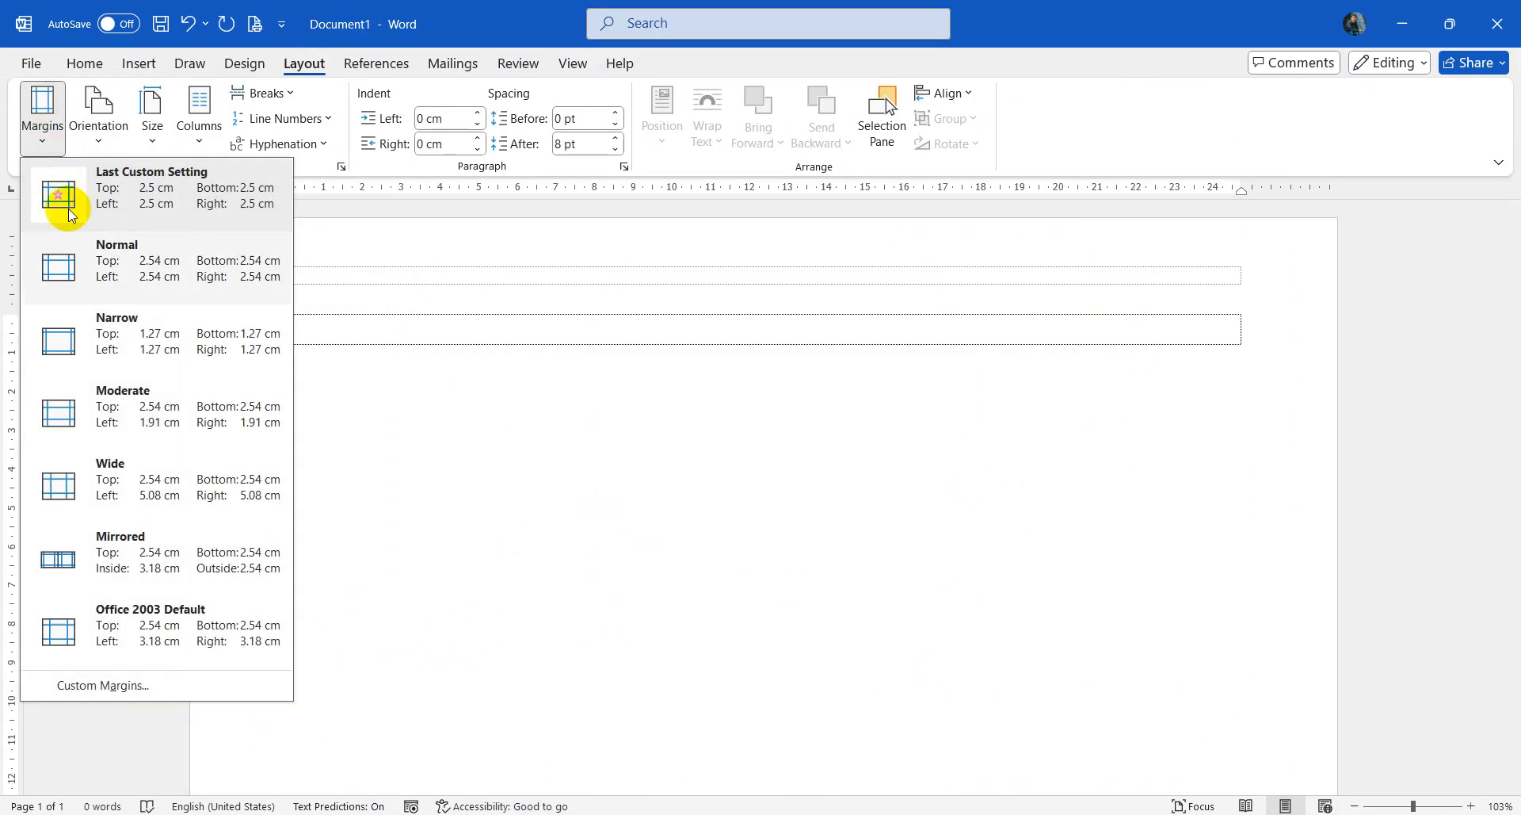
{"action": "left_click", "coordinate": [103, 685]}
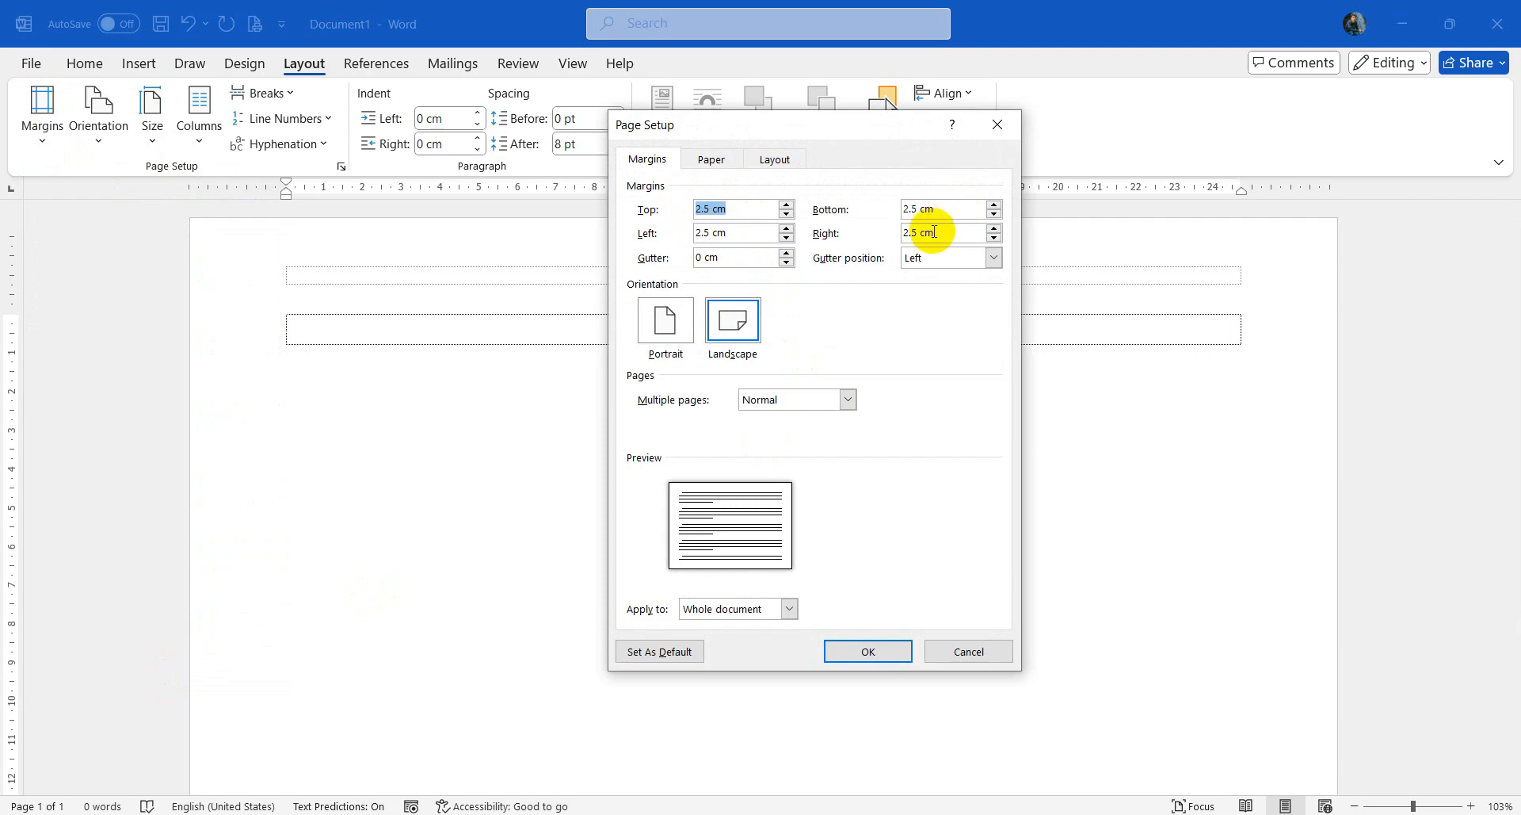
{"action": "left_click", "coordinate": [859, 660]}
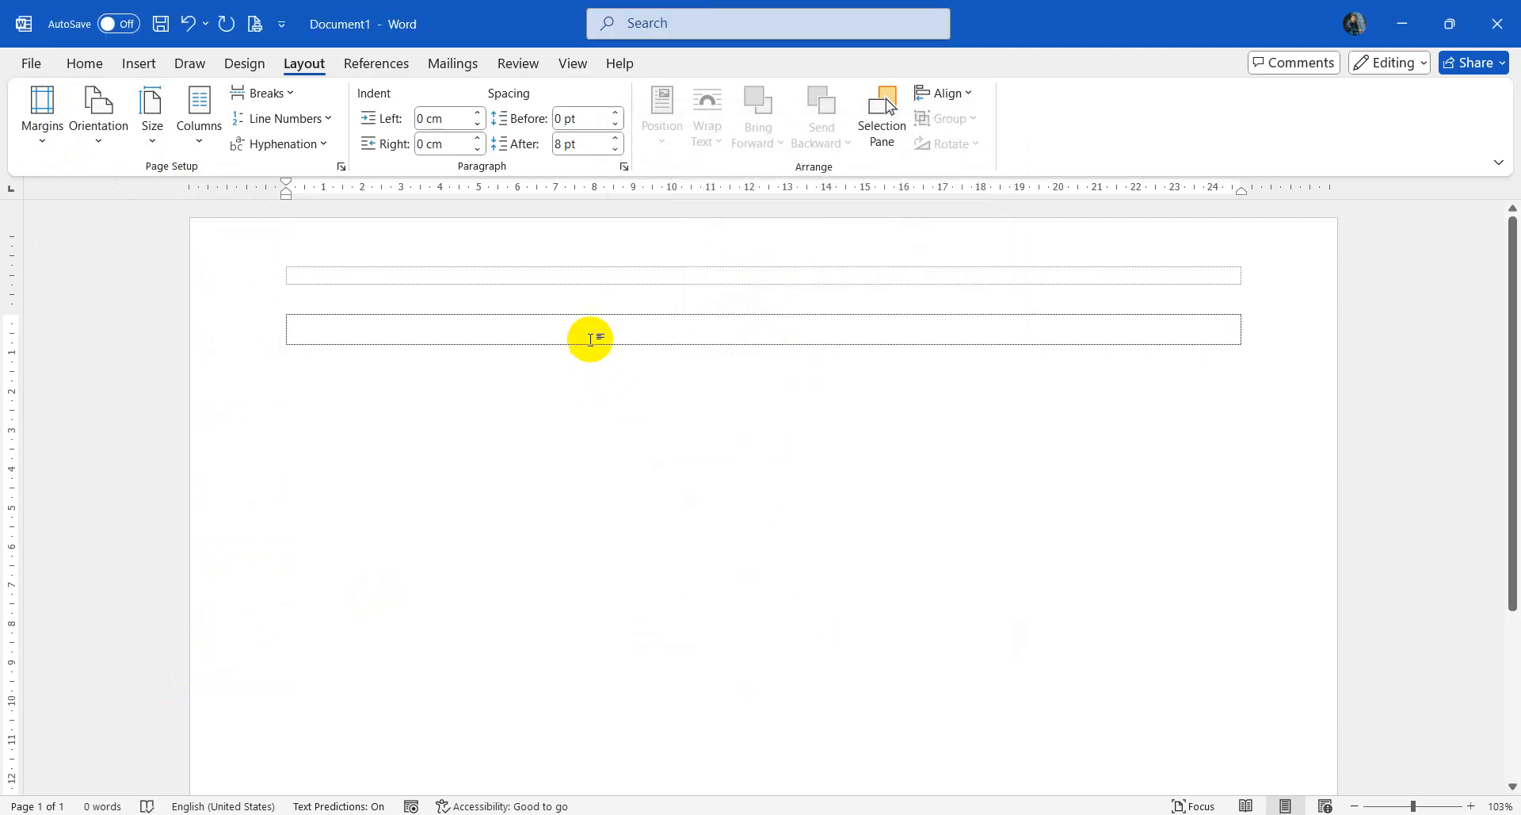
Step: Paste the copied certificate text into the page body and centre its first two lines
{"action": "key", "text": "ctrl+v"}
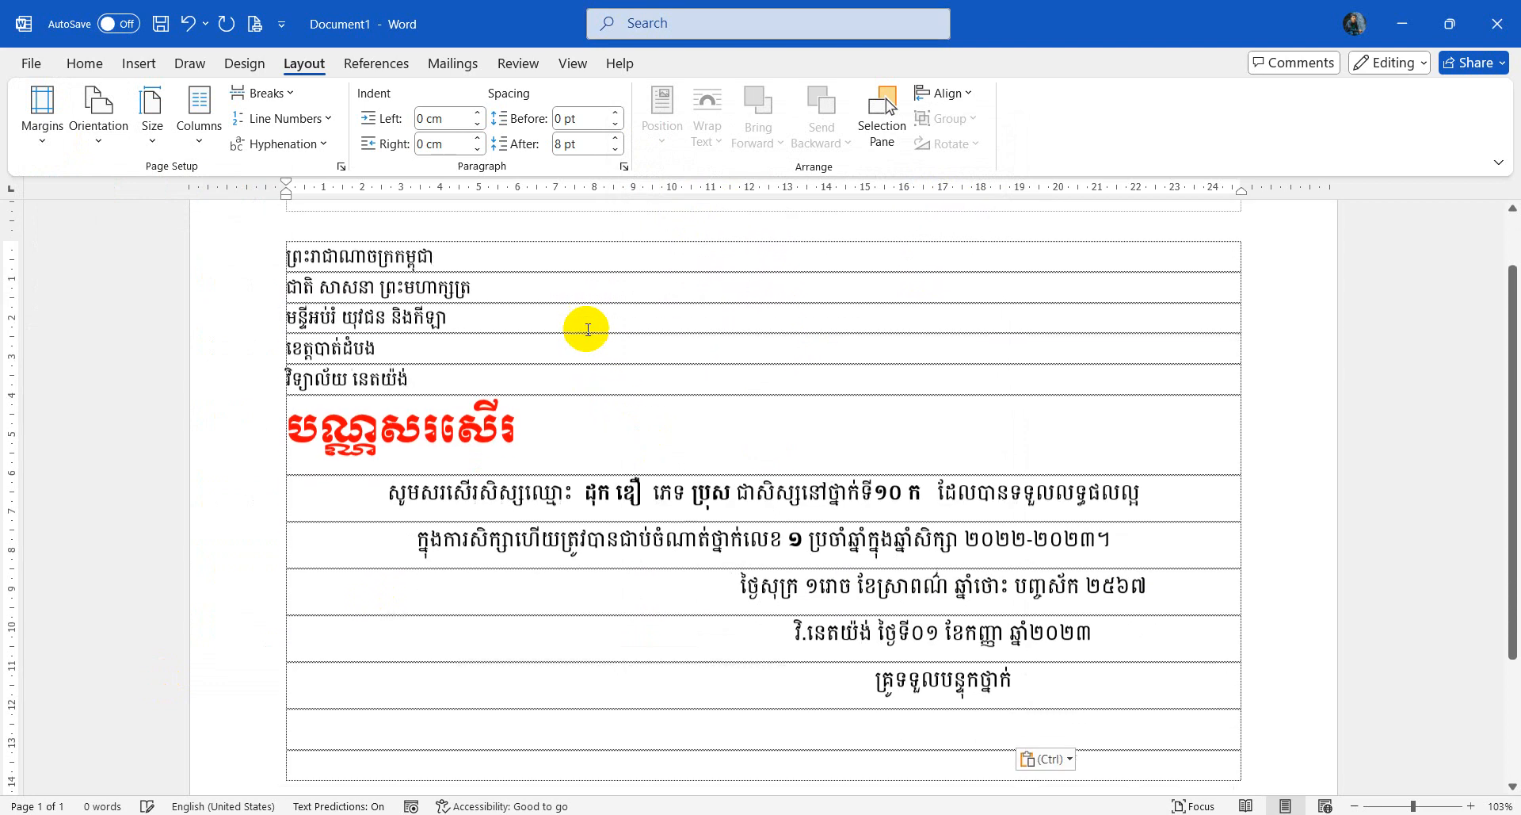
{"action": "scroll", "coordinate": [587, 329], "scroll_direction": "up", "scroll_amount": 1}
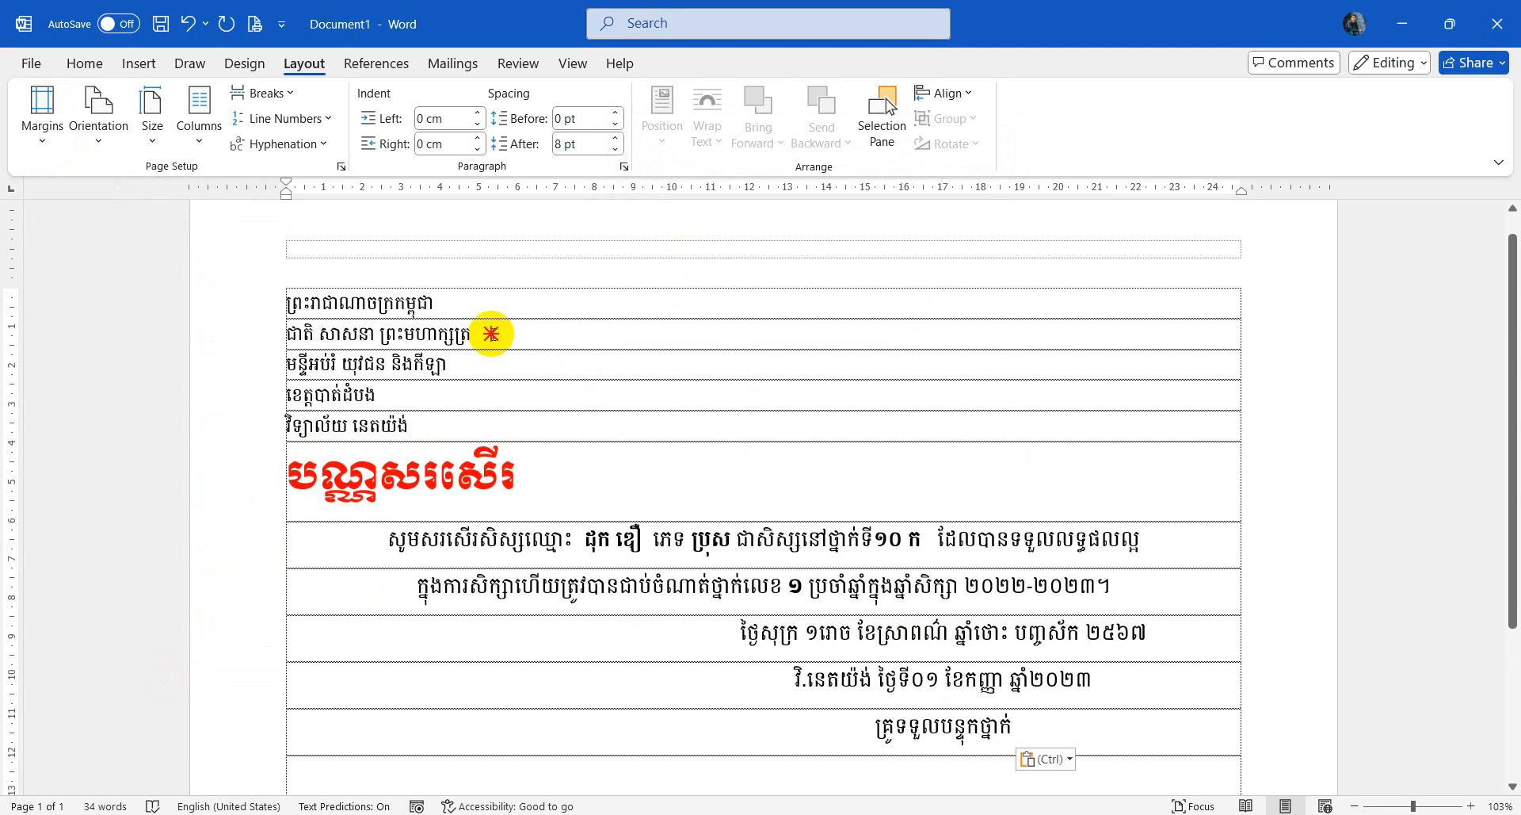
{"action": "left_click_drag", "start_coordinate": [486, 336], "coordinate": [281, 299]}
{"action": "left_click", "coordinate": [80, 63]}
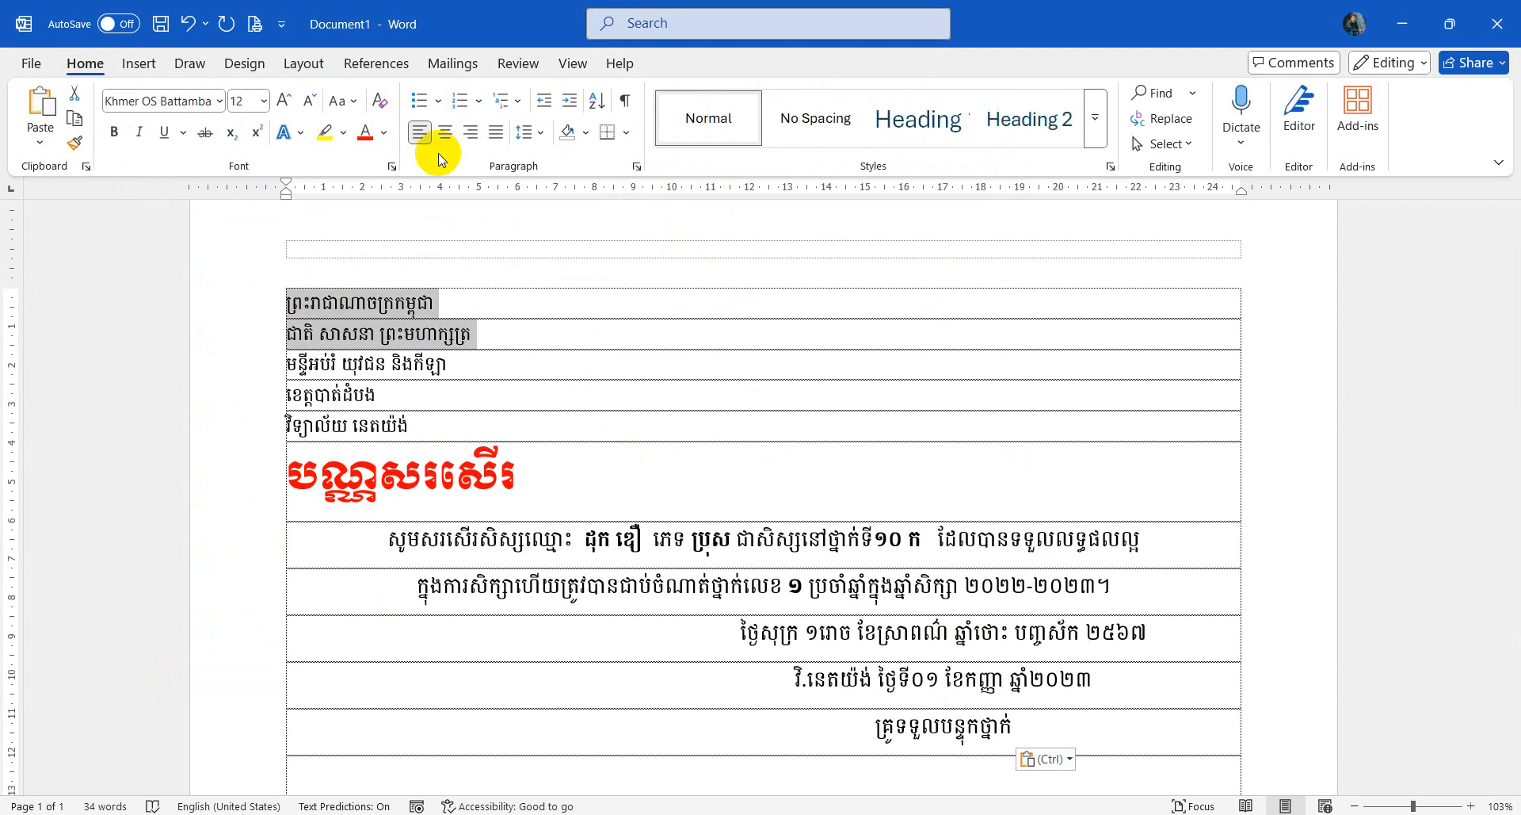
{"action": "left_click", "coordinate": [446, 132]}
Step: Centre the red certificate title បណ្ណសរសើរ
{"action": "left_click", "coordinate": [430, 461]}
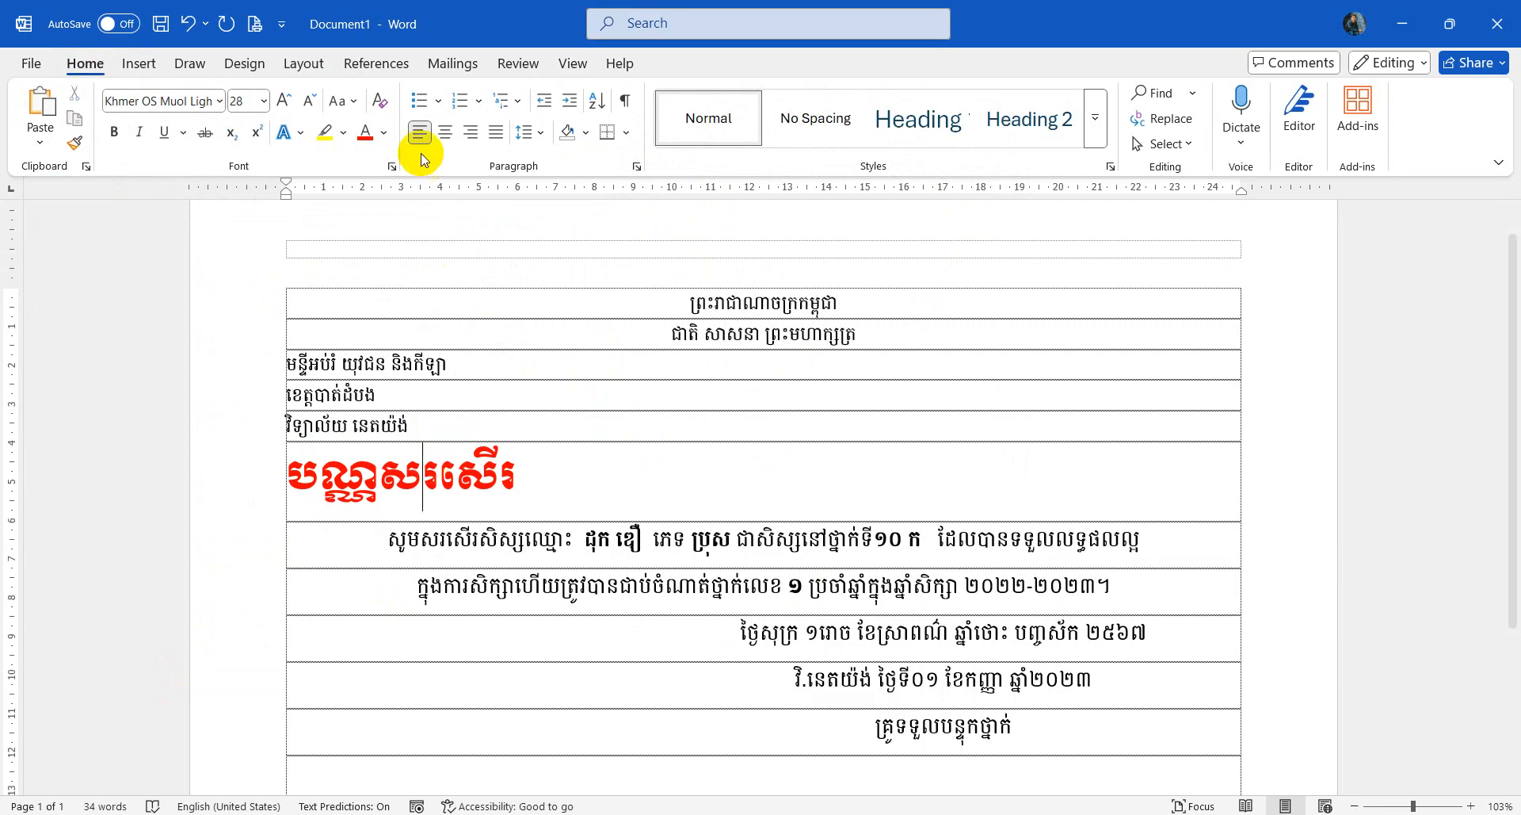
{"action": "left_click", "coordinate": [443, 135]}
{"action": "scroll", "coordinate": [791, 496], "scroll_direction": "down", "scroll_amount": 3}
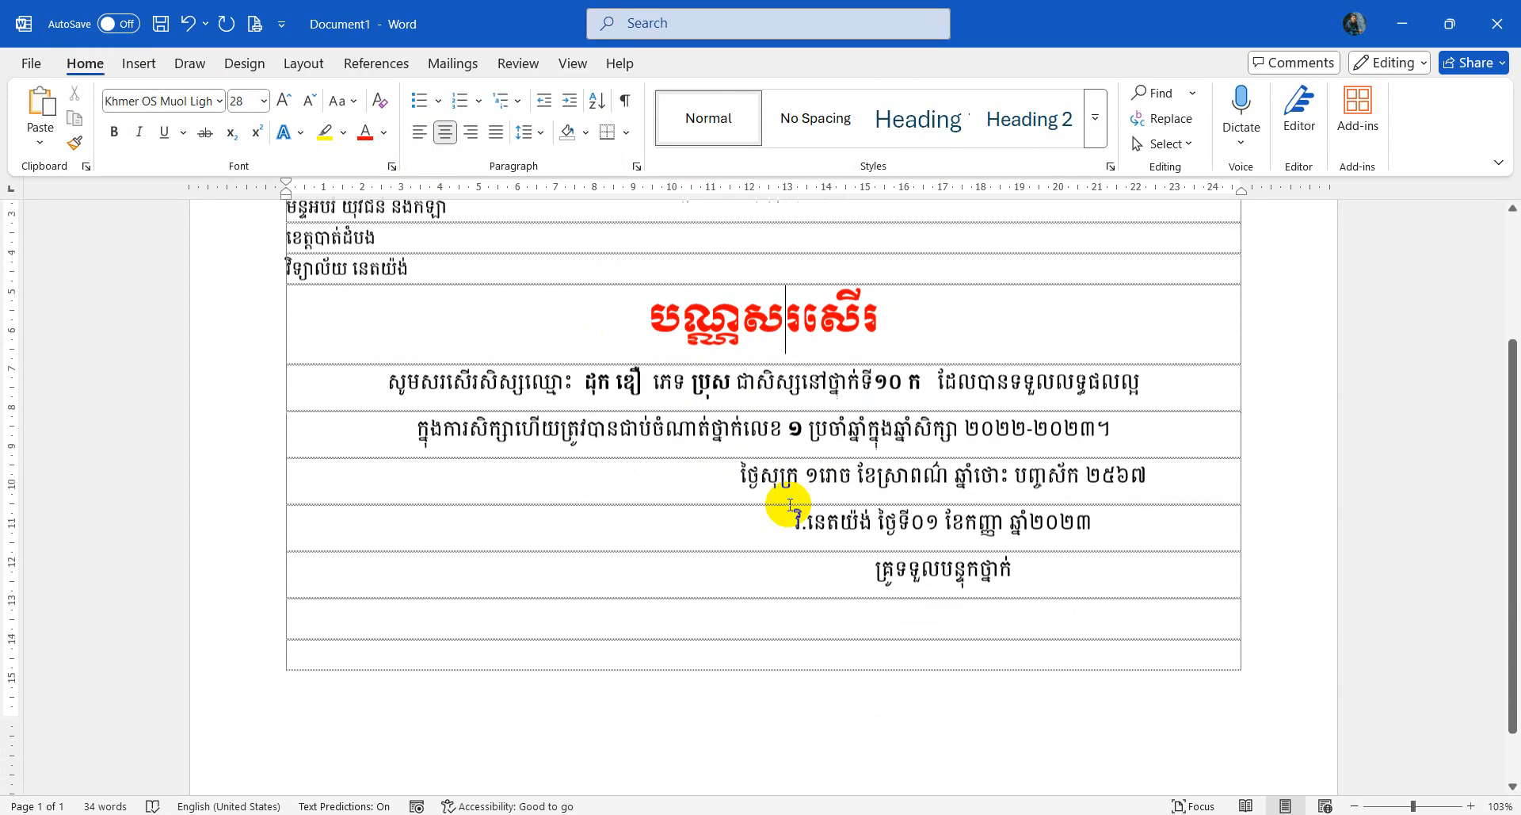
{"action": "scroll", "coordinate": [788, 509], "scroll_direction": "up", "scroll_amount": 3}
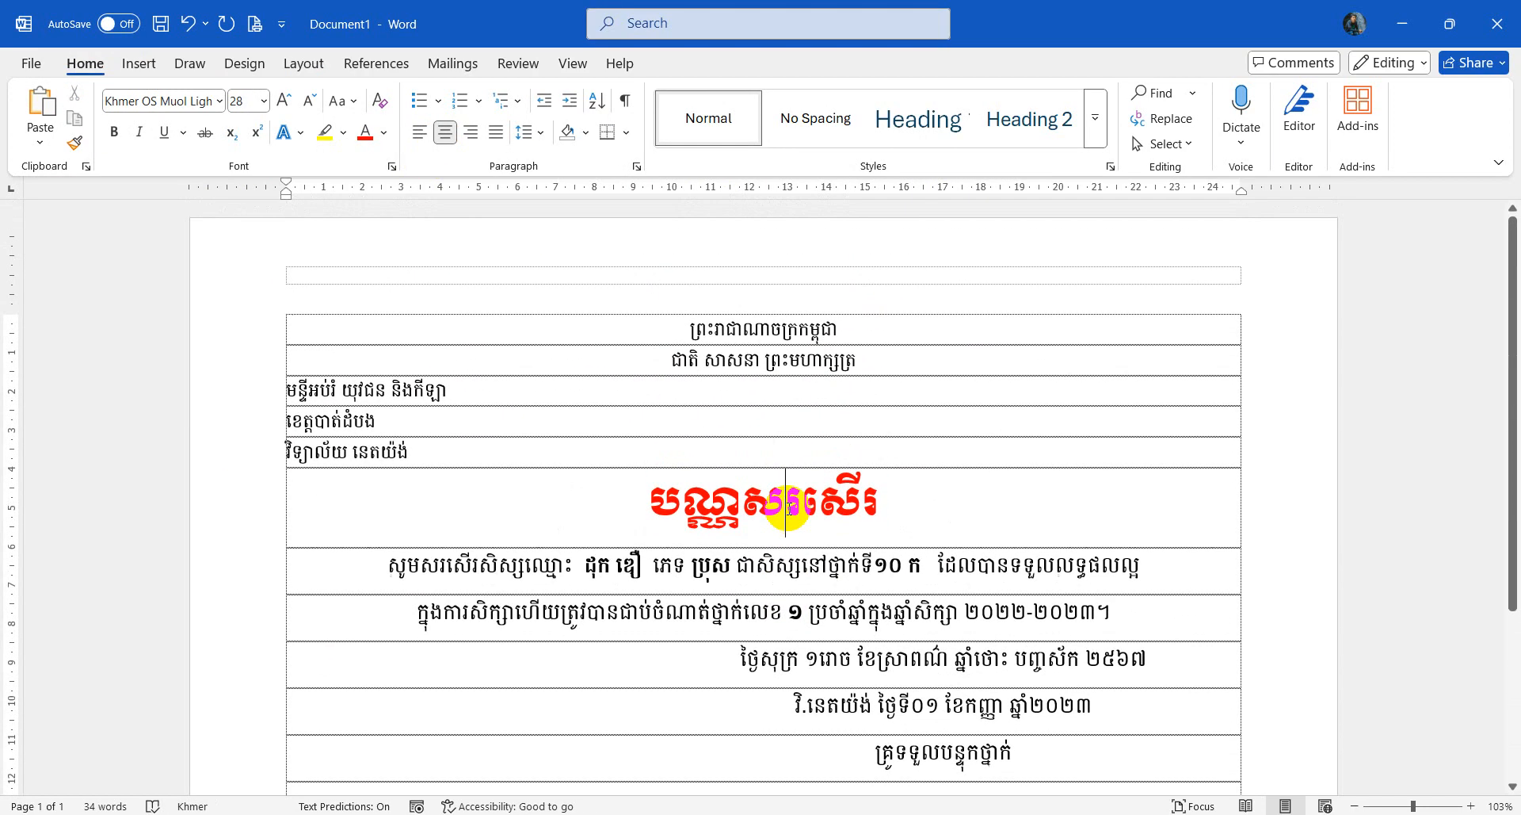
{"action": "scroll", "coordinate": [789, 508], "scroll_direction": "down", "scroll_amount": 3}
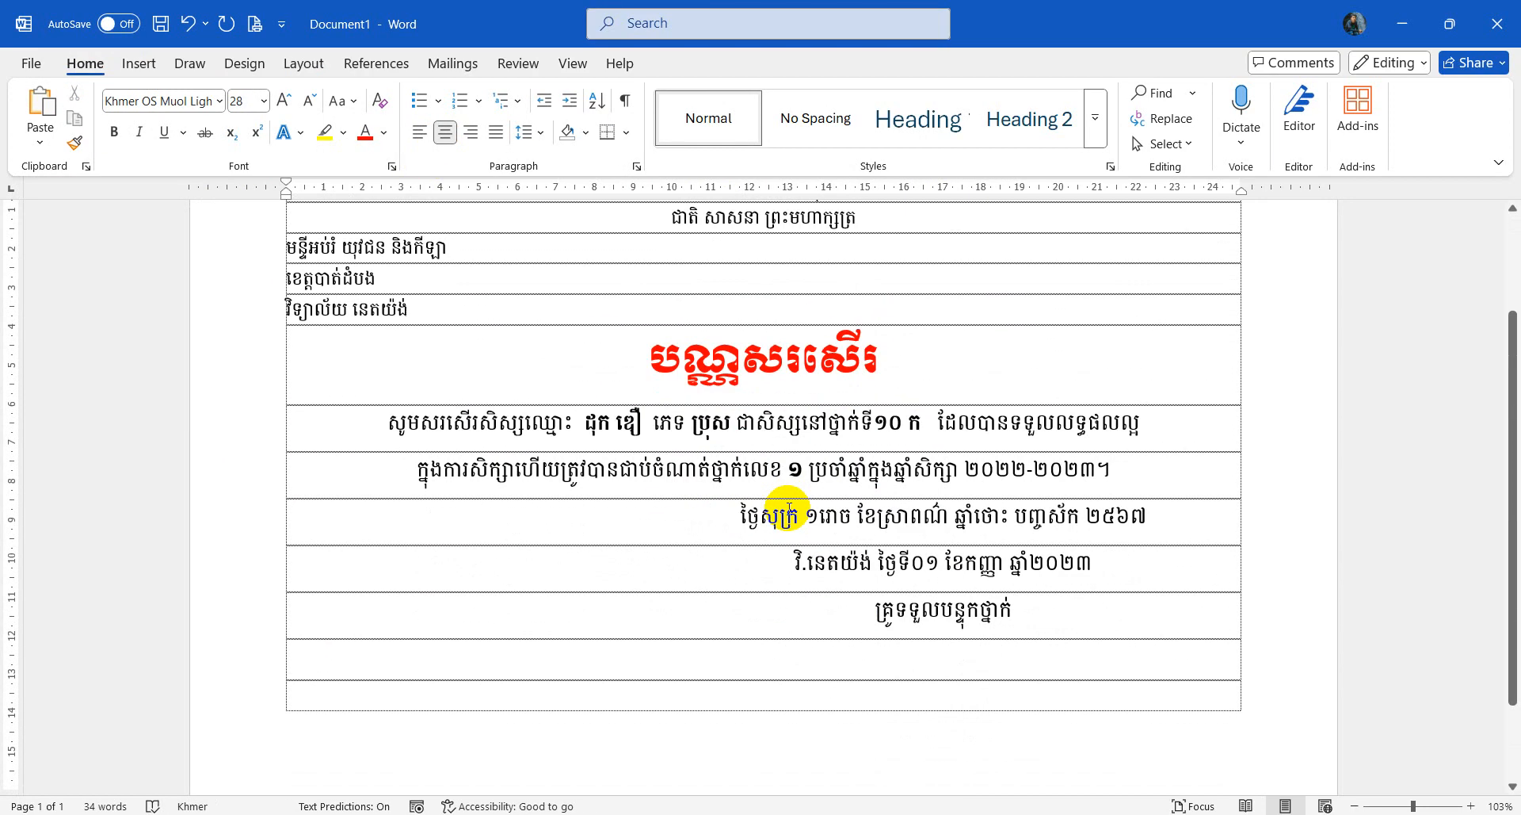
Step: Draw a text box about 5.8 by 2.8 cm at the page's lower left containing បានឃើញ និង ឯកភាព and, below it, នាយក
{"action": "left_click", "coordinate": [546, 814]}
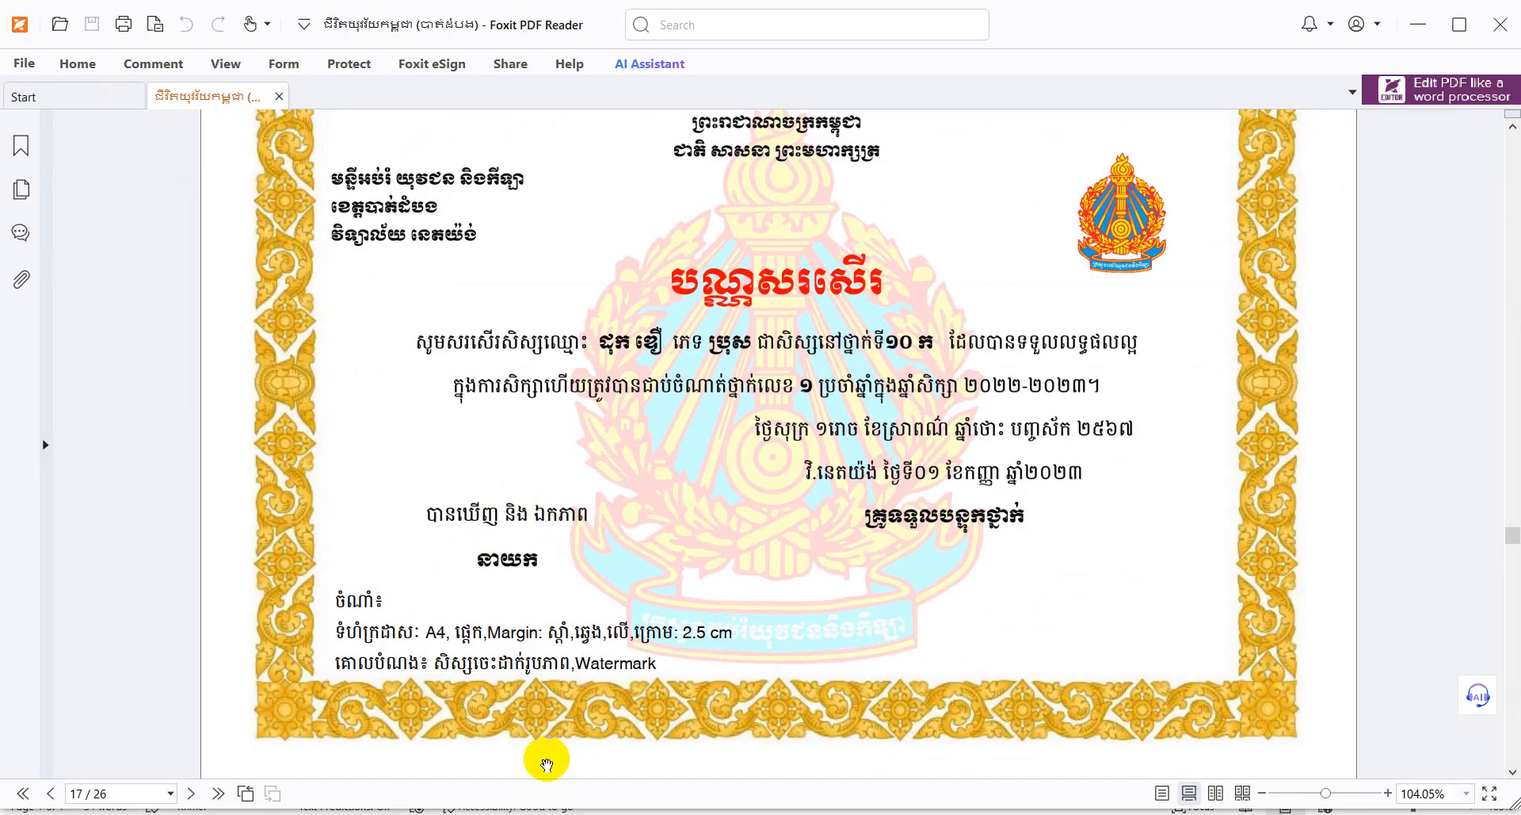
{"action": "key", "text": "alt+Tab"}
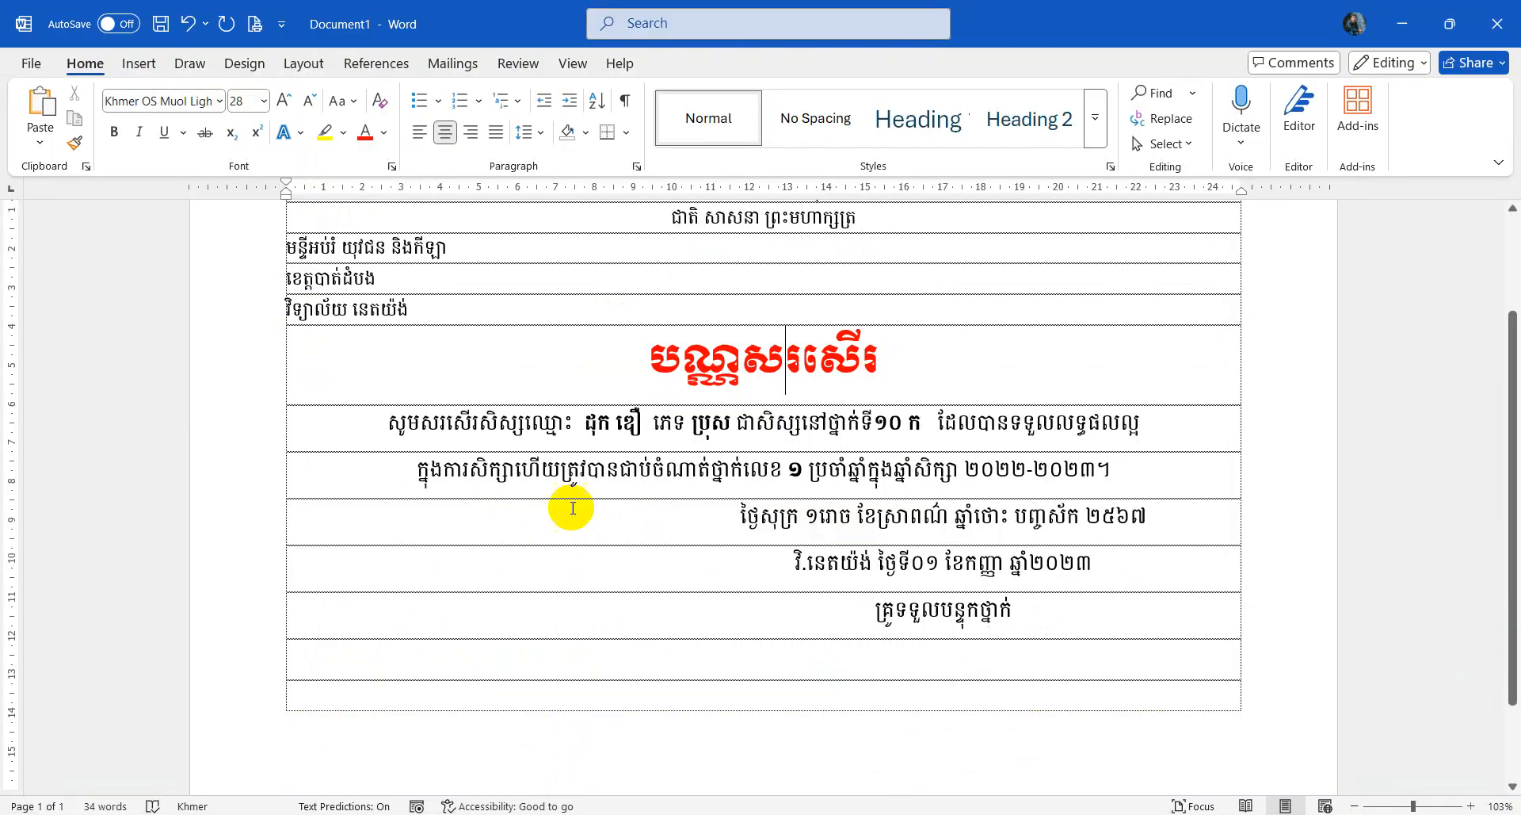
{"action": "left_click", "coordinate": [137, 62]}
{"action": "left_click", "coordinate": [1059, 135]}
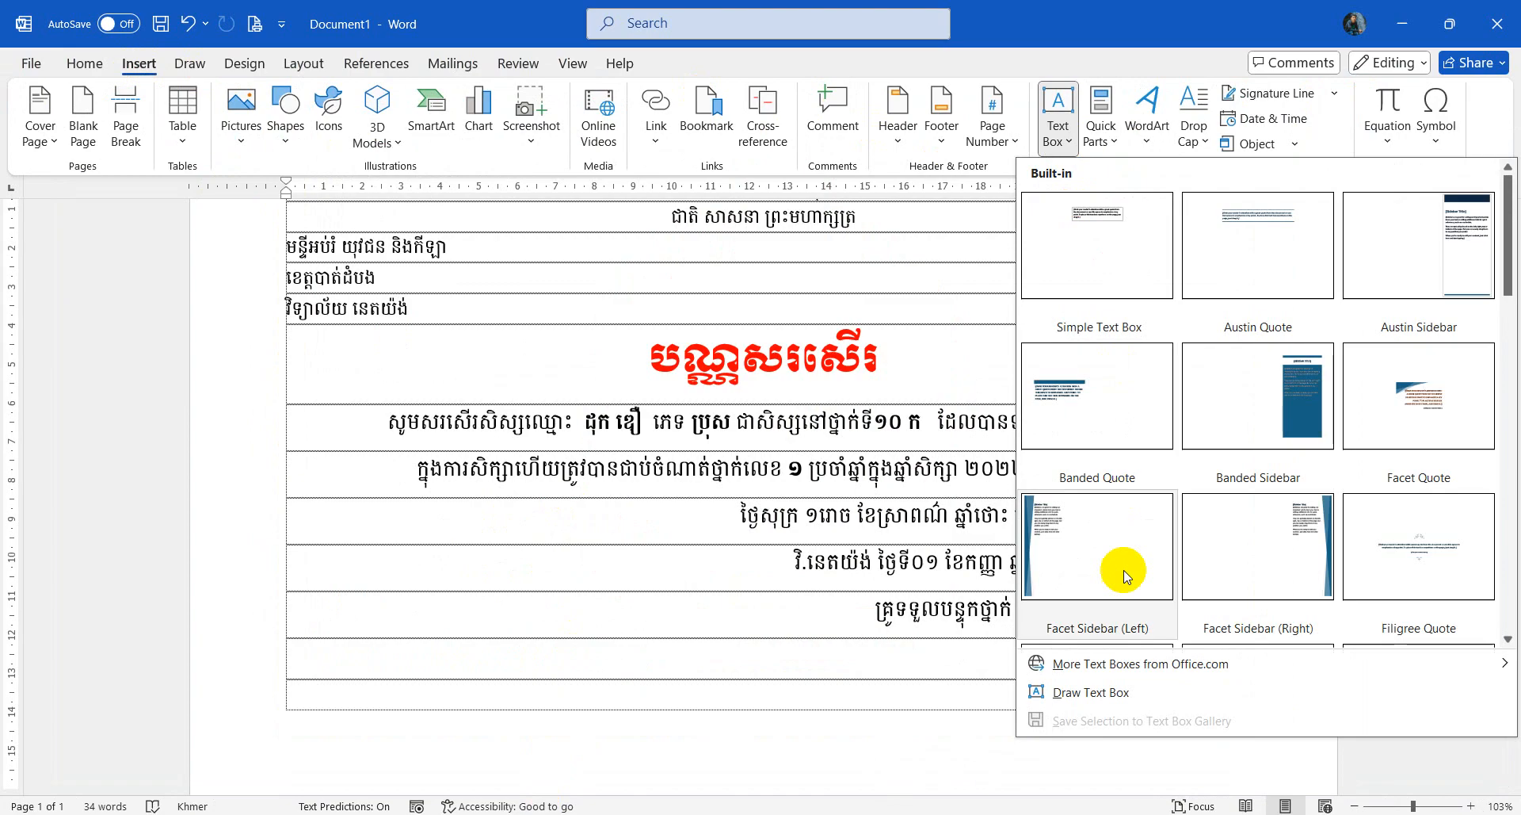
{"action": "left_click", "coordinate": [1057, 694]}
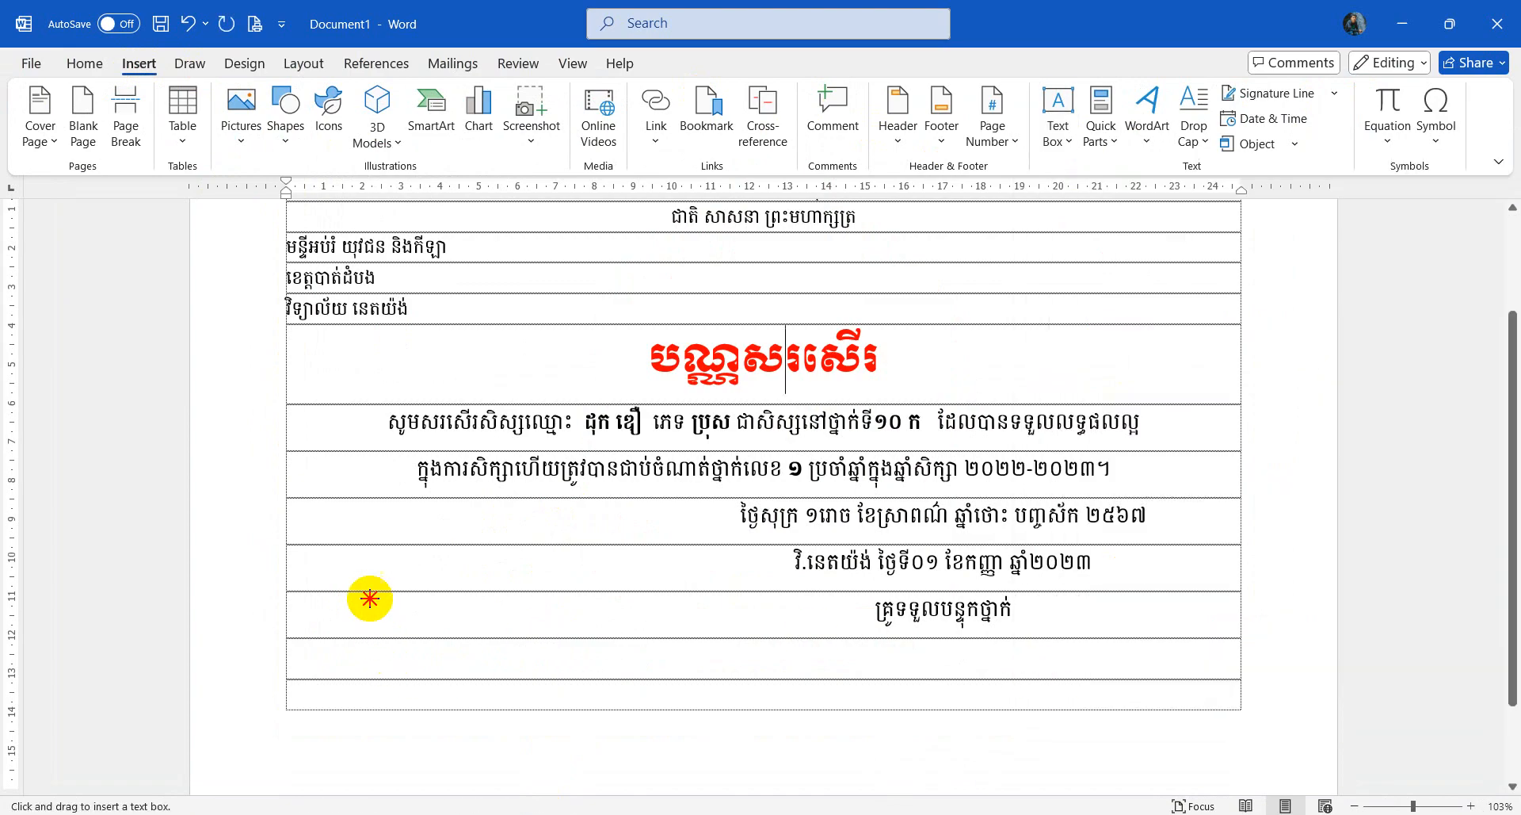
{"action": "mouse_move", "coordinate": [370, 599]}
{"action": "left_mouse_down"}
{"action": "mouse_move", "coordinate": [543, 696]}
{"action": "mouse_move", "coordinate": [595, 706]}
{"action": "left_mouse_up"}
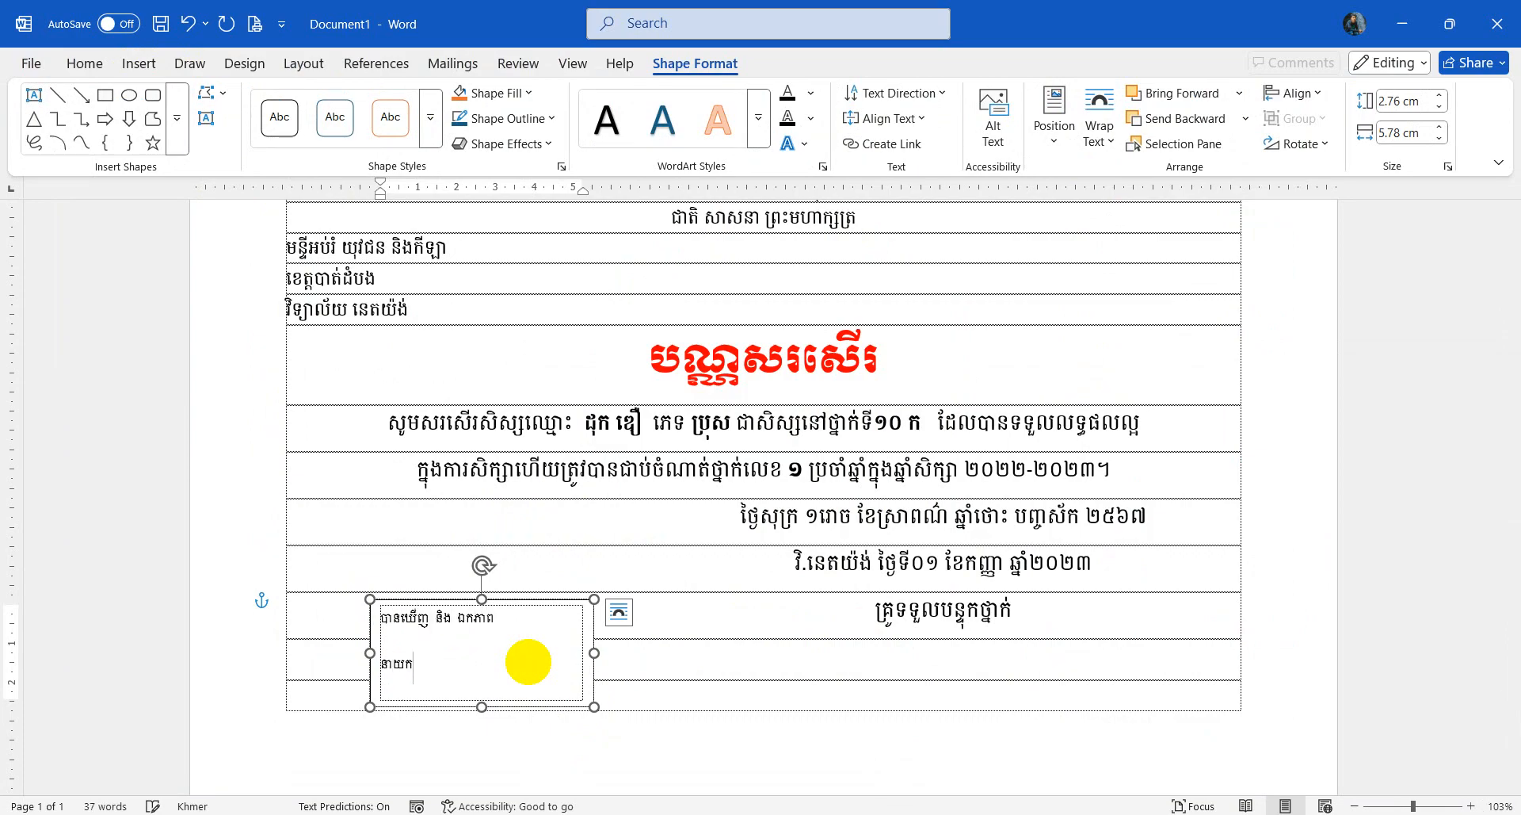
Step: Format all text in the text box as Khmer OS Battambang, 11 pt, centred
{"action": "key", "text": "ctrl+a"}
{"action": "left_click", "coordinate": [85, 64]}
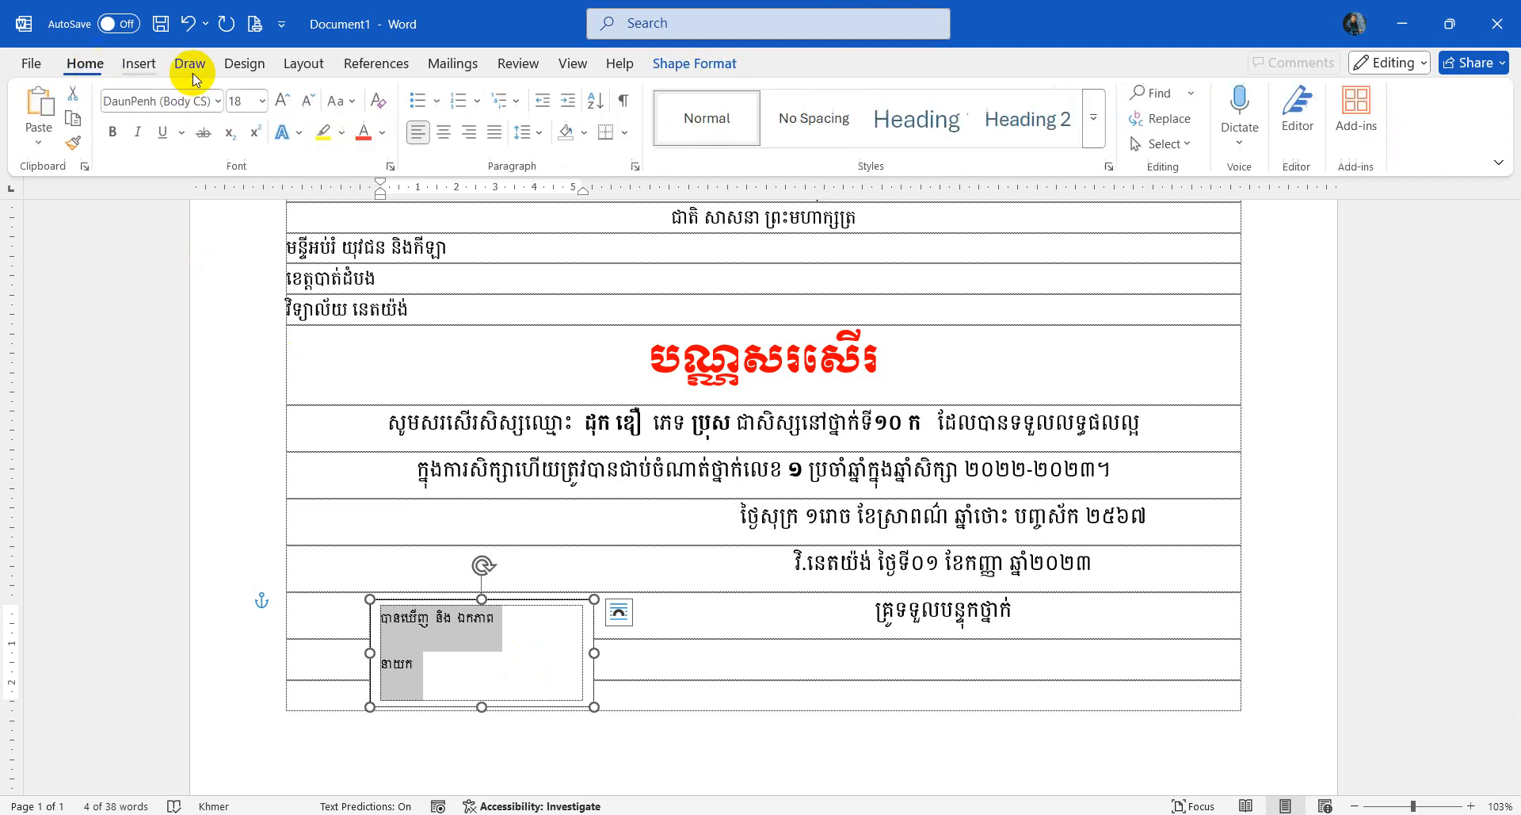
{"action": "left_click", "coordinate": [221, 105]}
{"action": "left_click", "coordinate": [237, 315]}
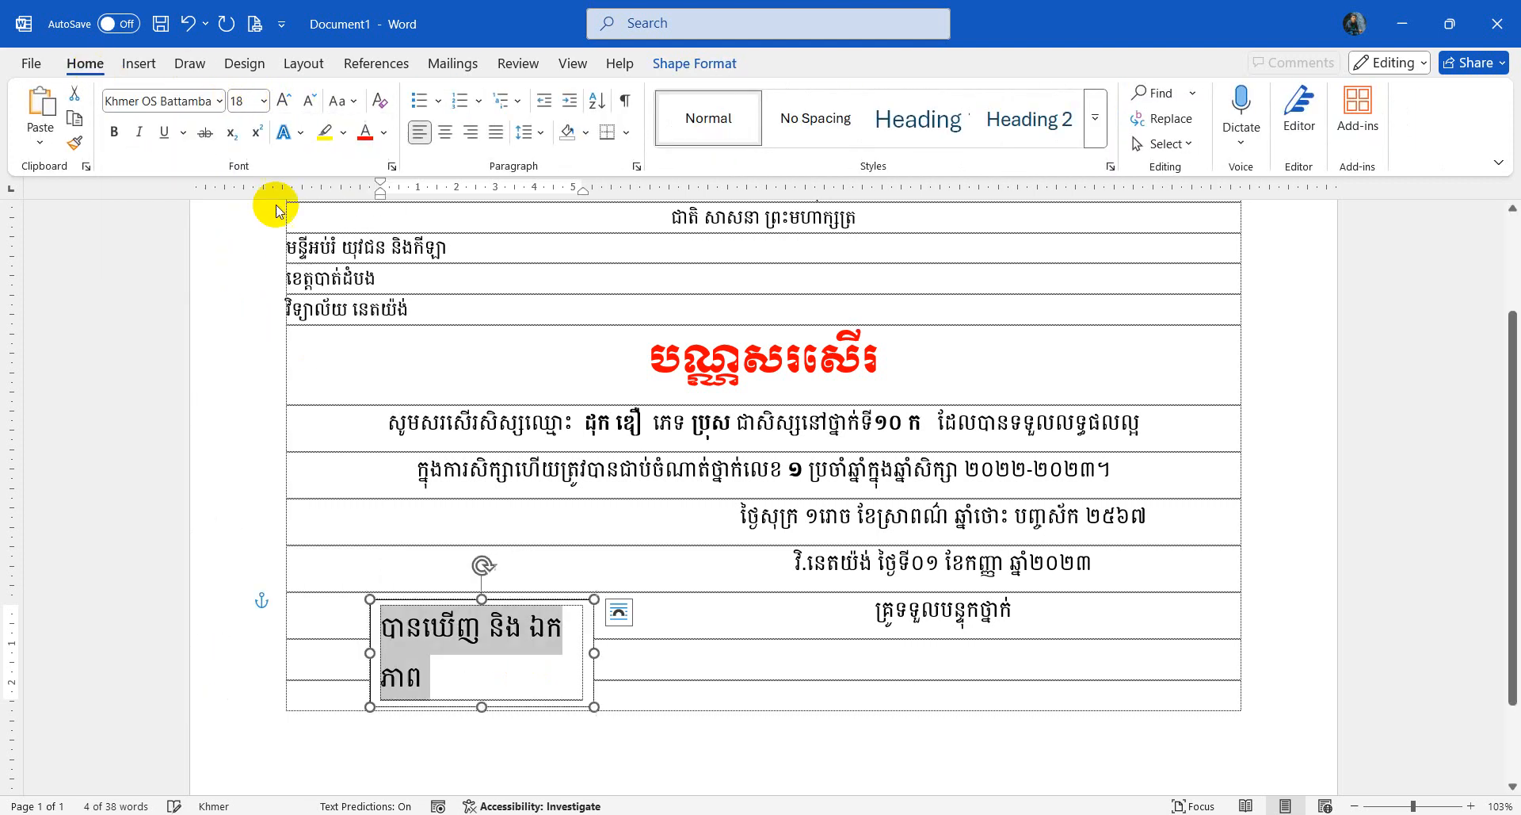
{"action": "left_click", "coordinate": [441, 141]}
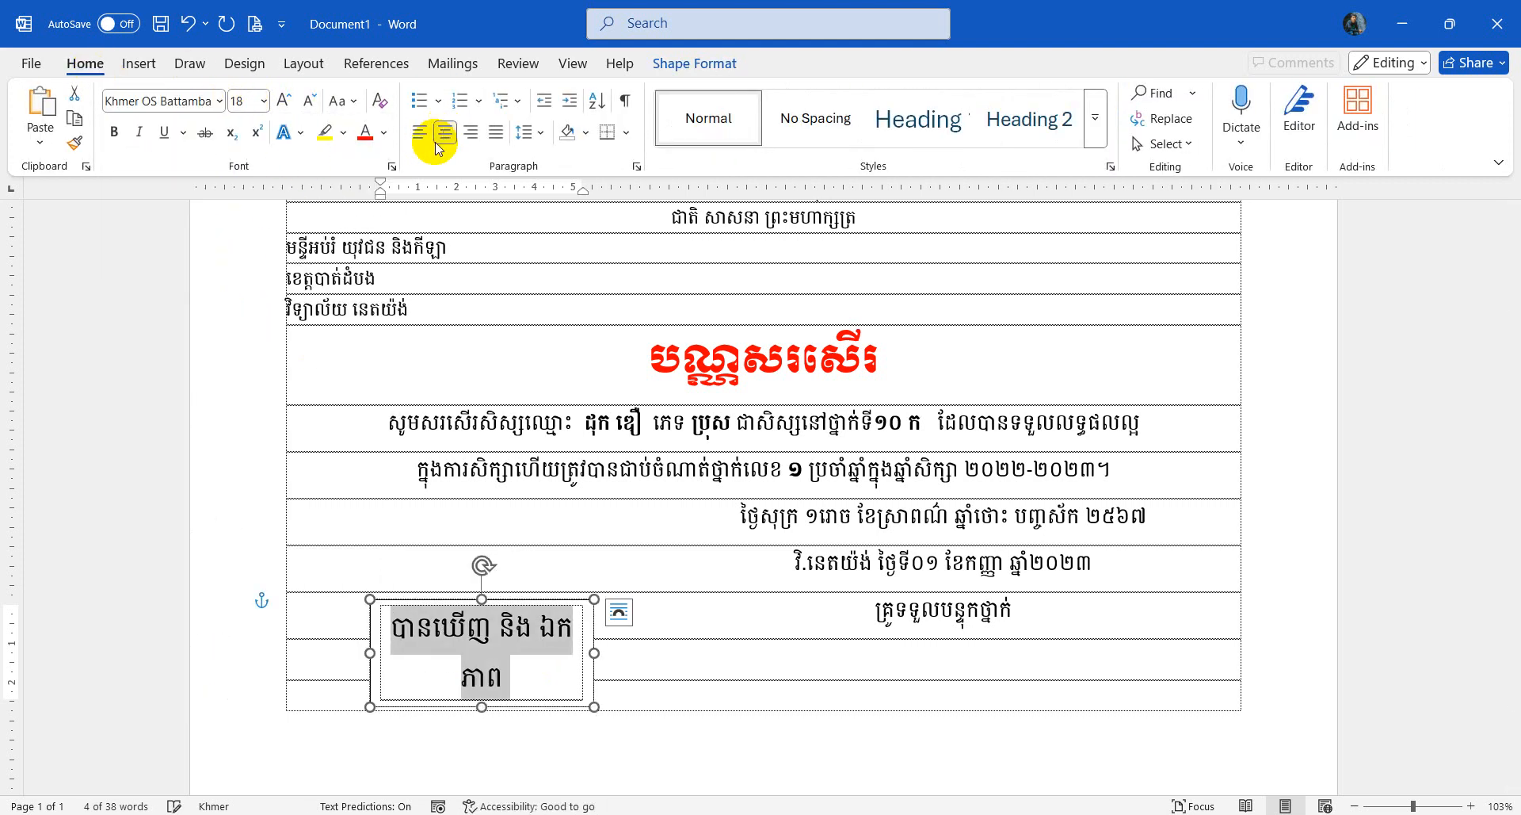
{"action": "left_click", "coordinate": [263, 103]}
{"action": "left_click", "coordinate": [246, 203]}
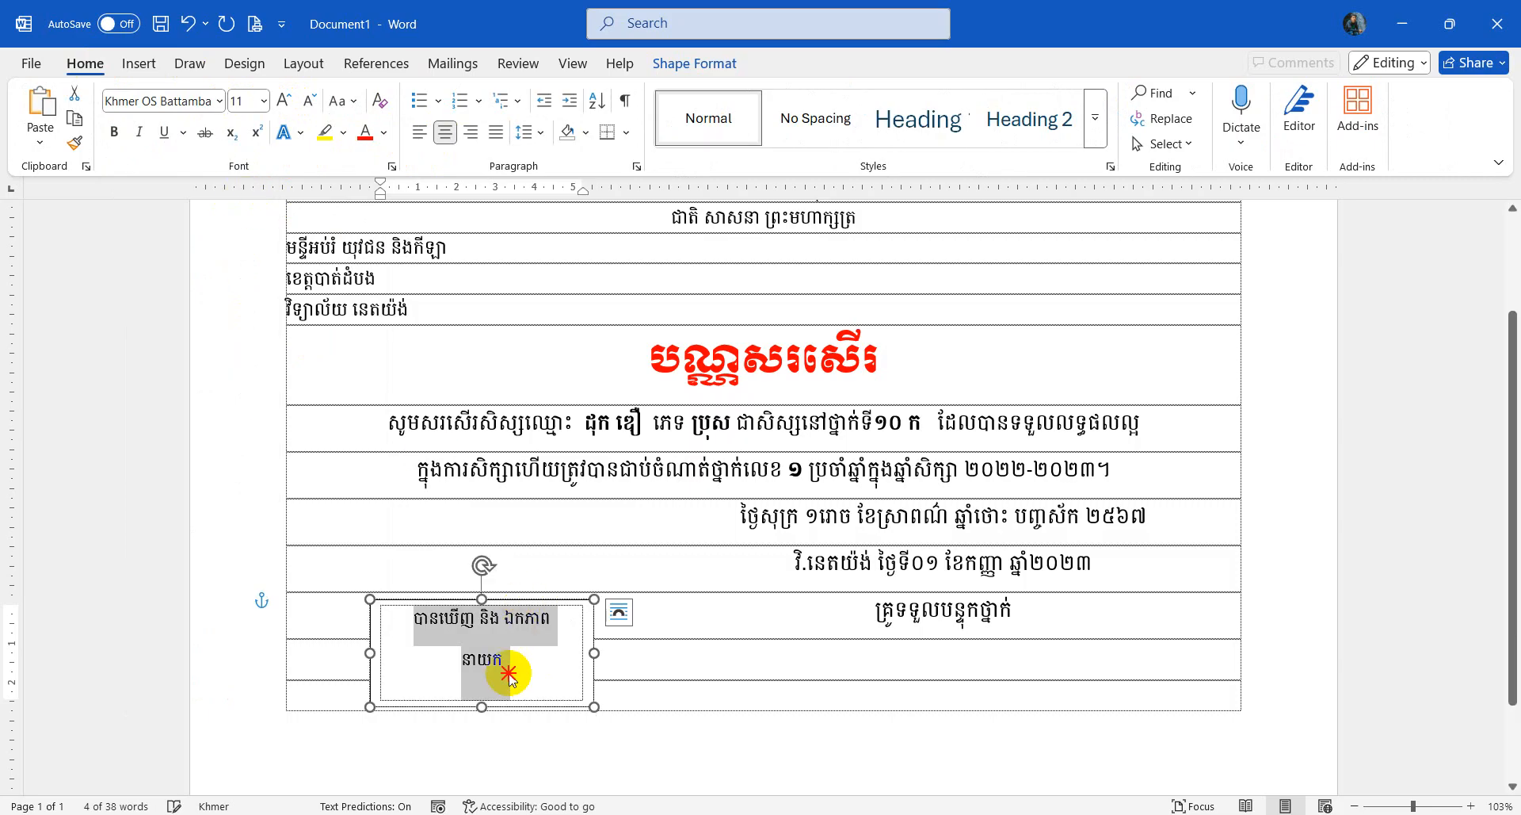
Step: Change the font of the word នាយក in the text box to Khmer OS Muol Light
{"action": "left_click_drag", "start_coordinate": [509, 674], "coordinate": [444, 668]}
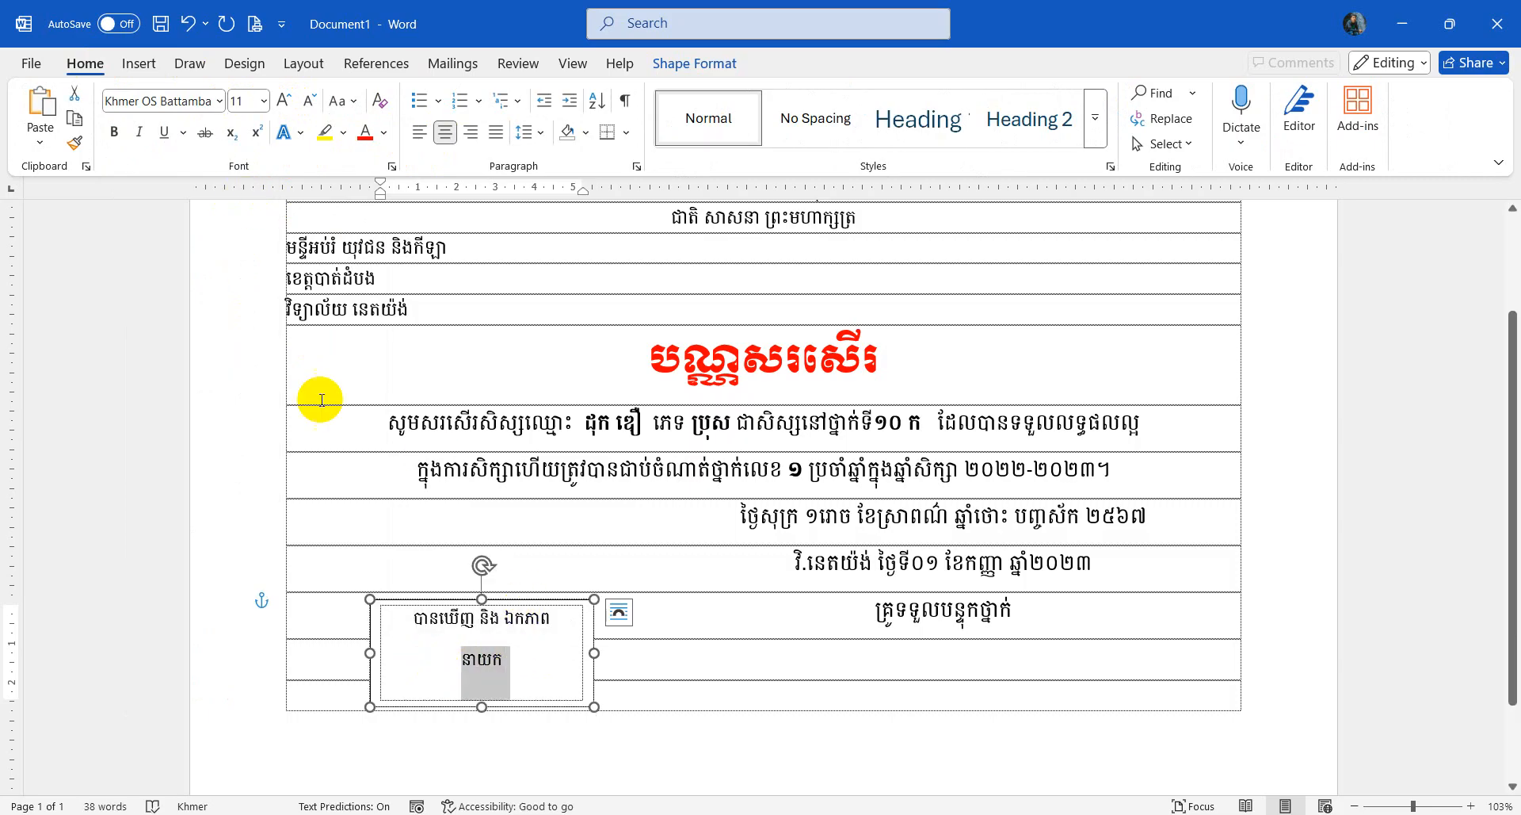
{"action": "left_click", "coordinate": [219, 101]}
{"action": "left_click", "coordinate": [242, 316]}
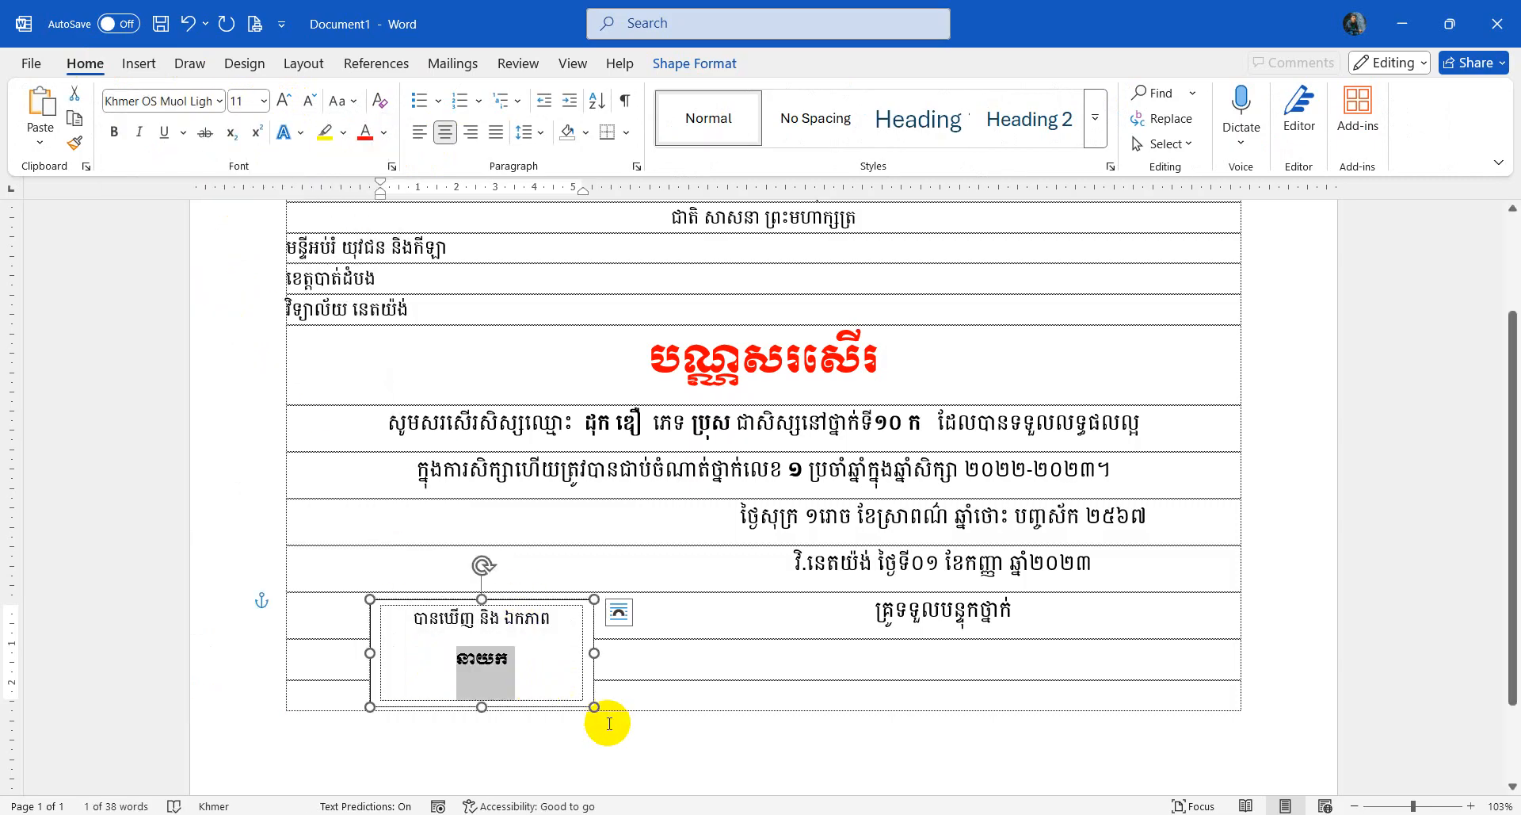
Step: Enlarge the text box to about 6.2 by 3.2 cm, shift it slightly down, and remove its outline
{"action": "left_click_drag", "start_coordinate": [594, 705], "coordinate": [611, 721]}
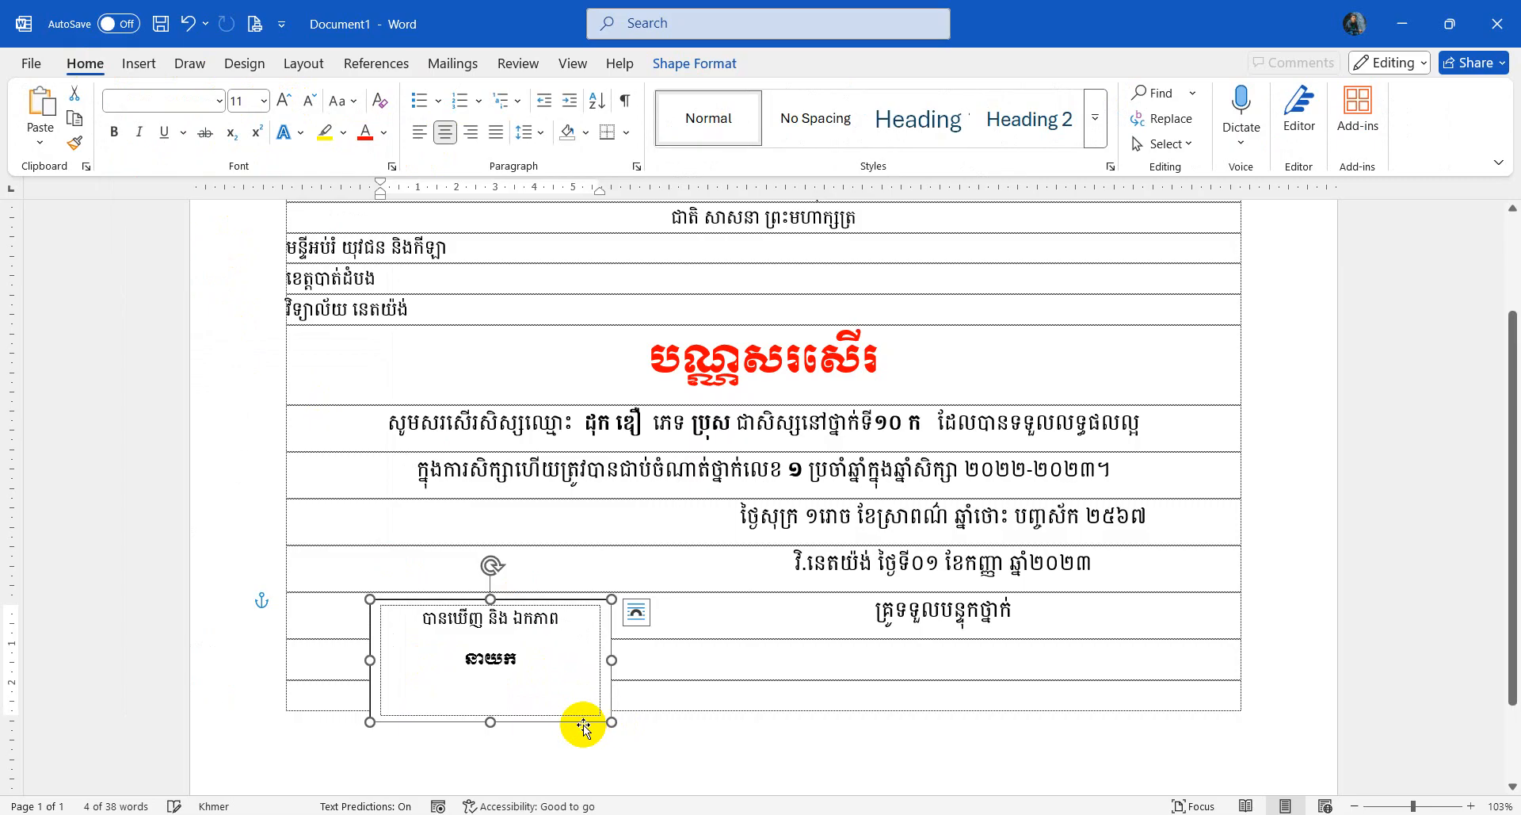
{"action": "left_click", "coordinate": [562, 681]}
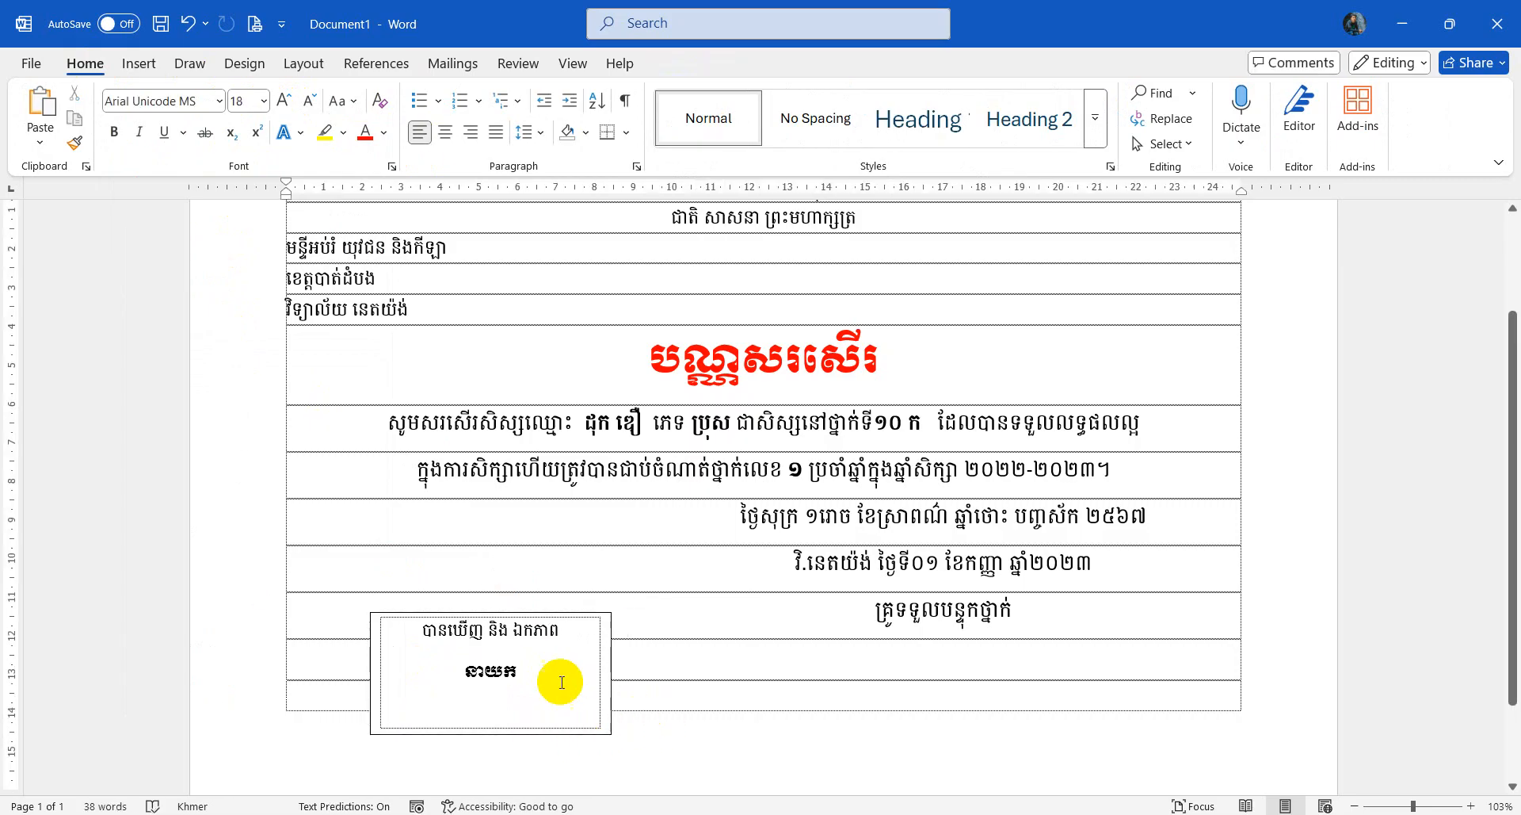
{"action": "double_click", "coordinate": [607, 701]}
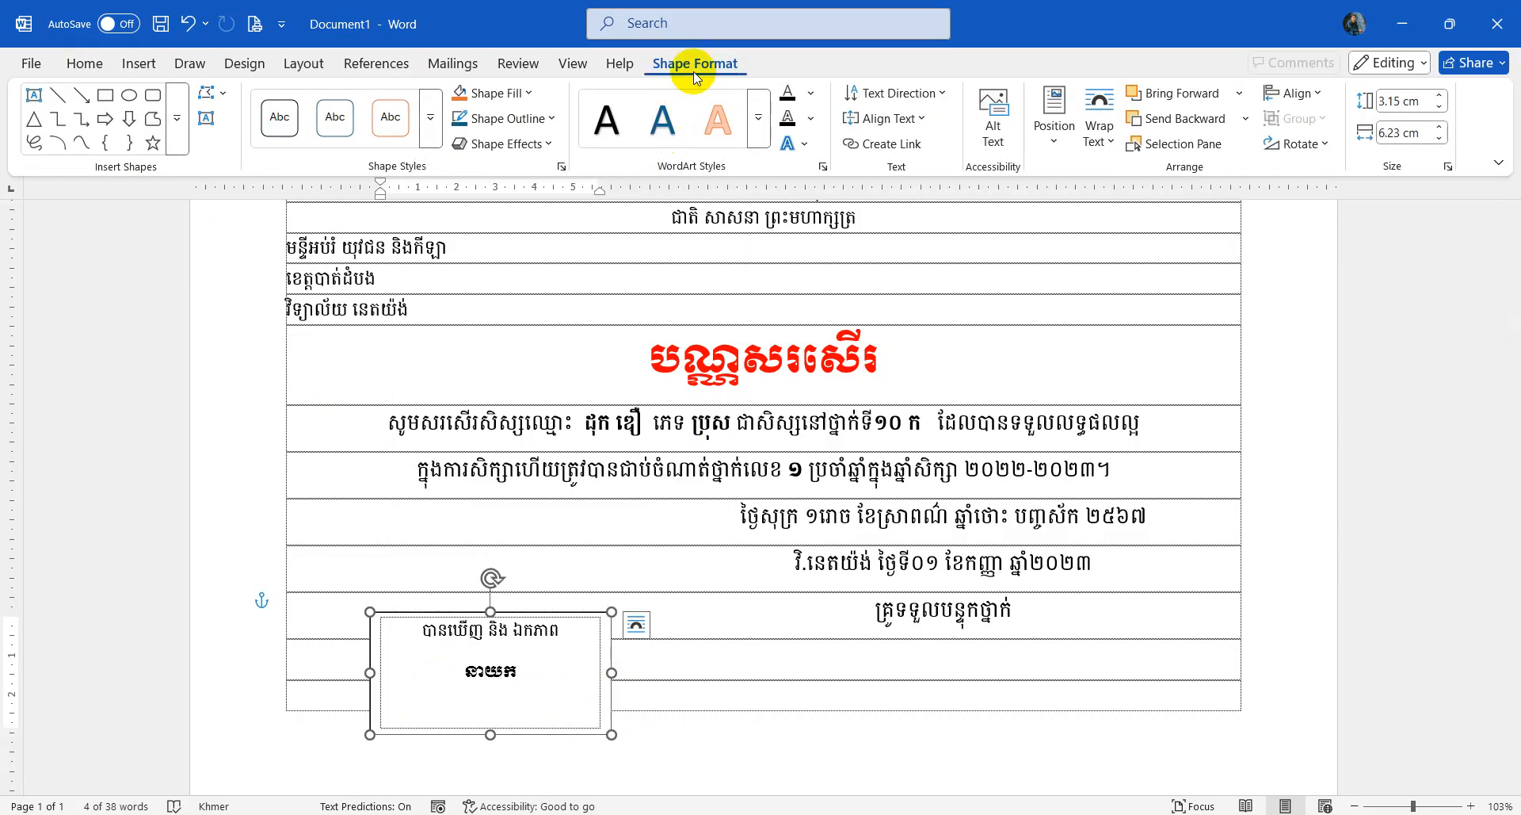
{"action": "left_click", "coordinate": [544, 119]}
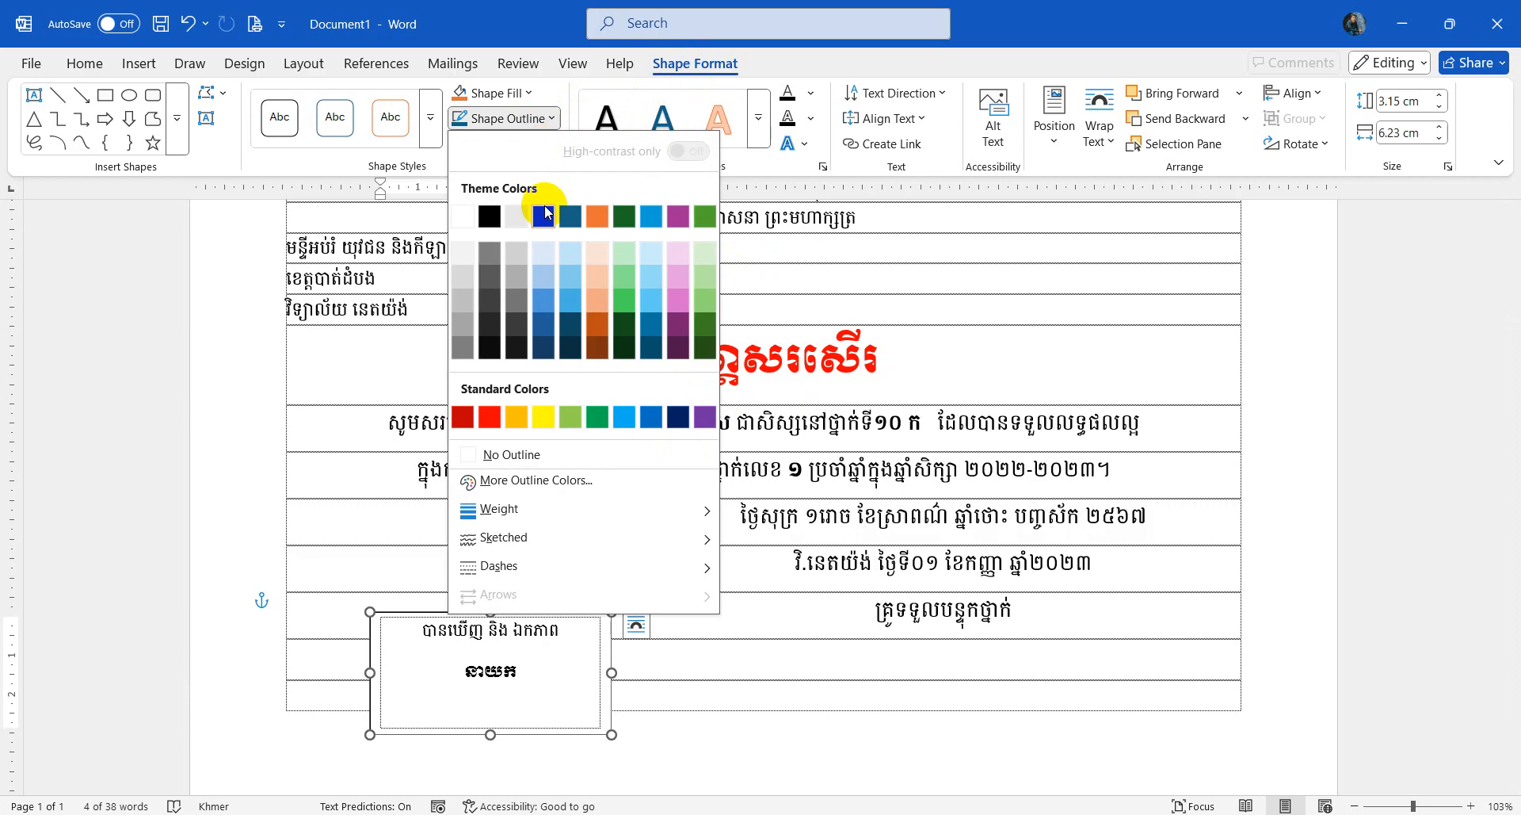
{"action": "left_click", "coordinate": [534, 455]}
{"action": "left_click", "coordinate": [686, 645]}
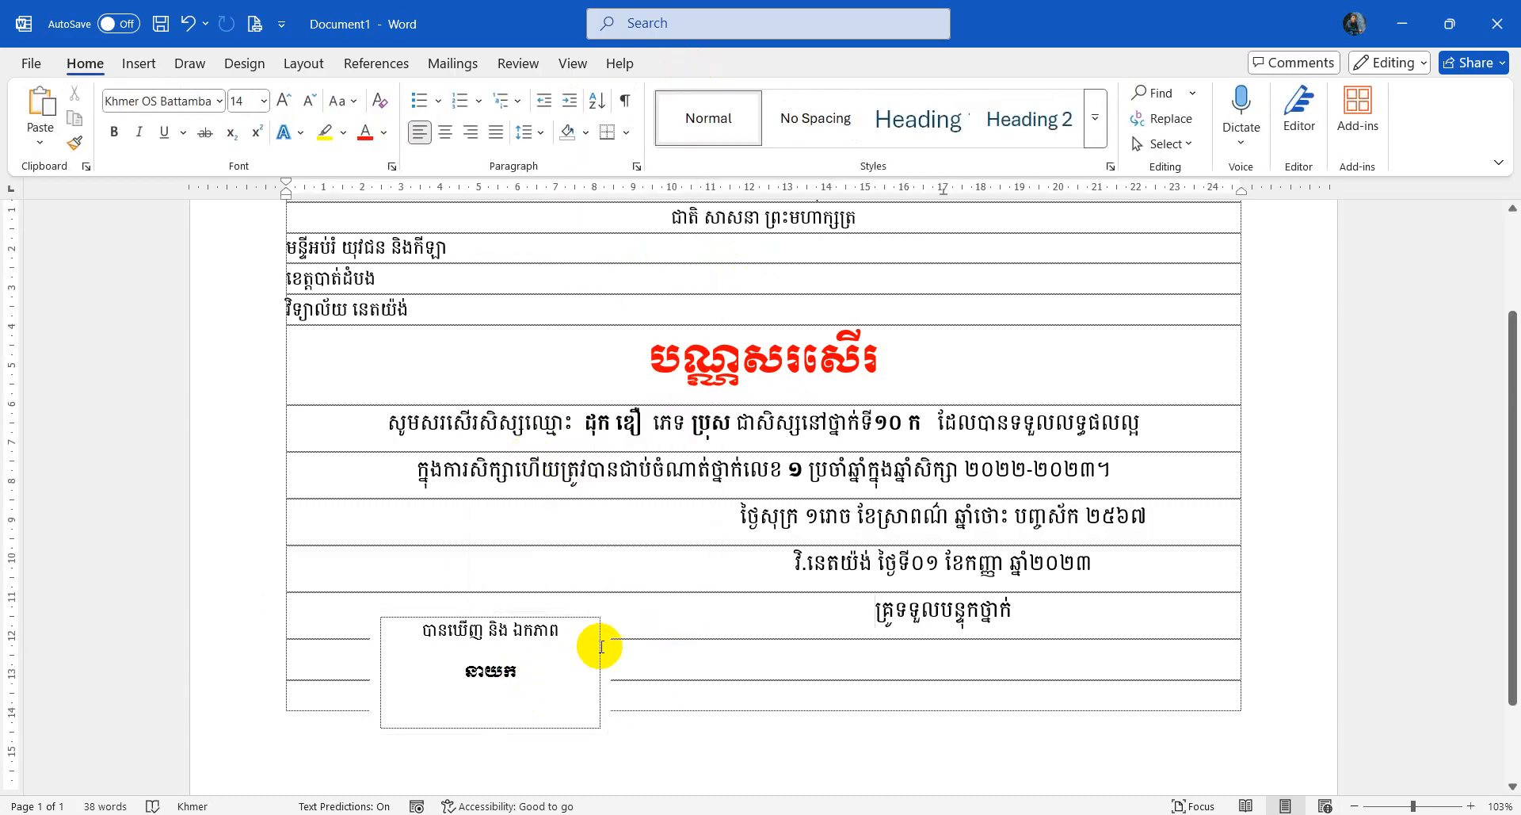
Step: Check the certificate in print preview and compare it with the reference certificate in Foxit PDF Reader
{"action": "key", "text": "ctrl+p"}
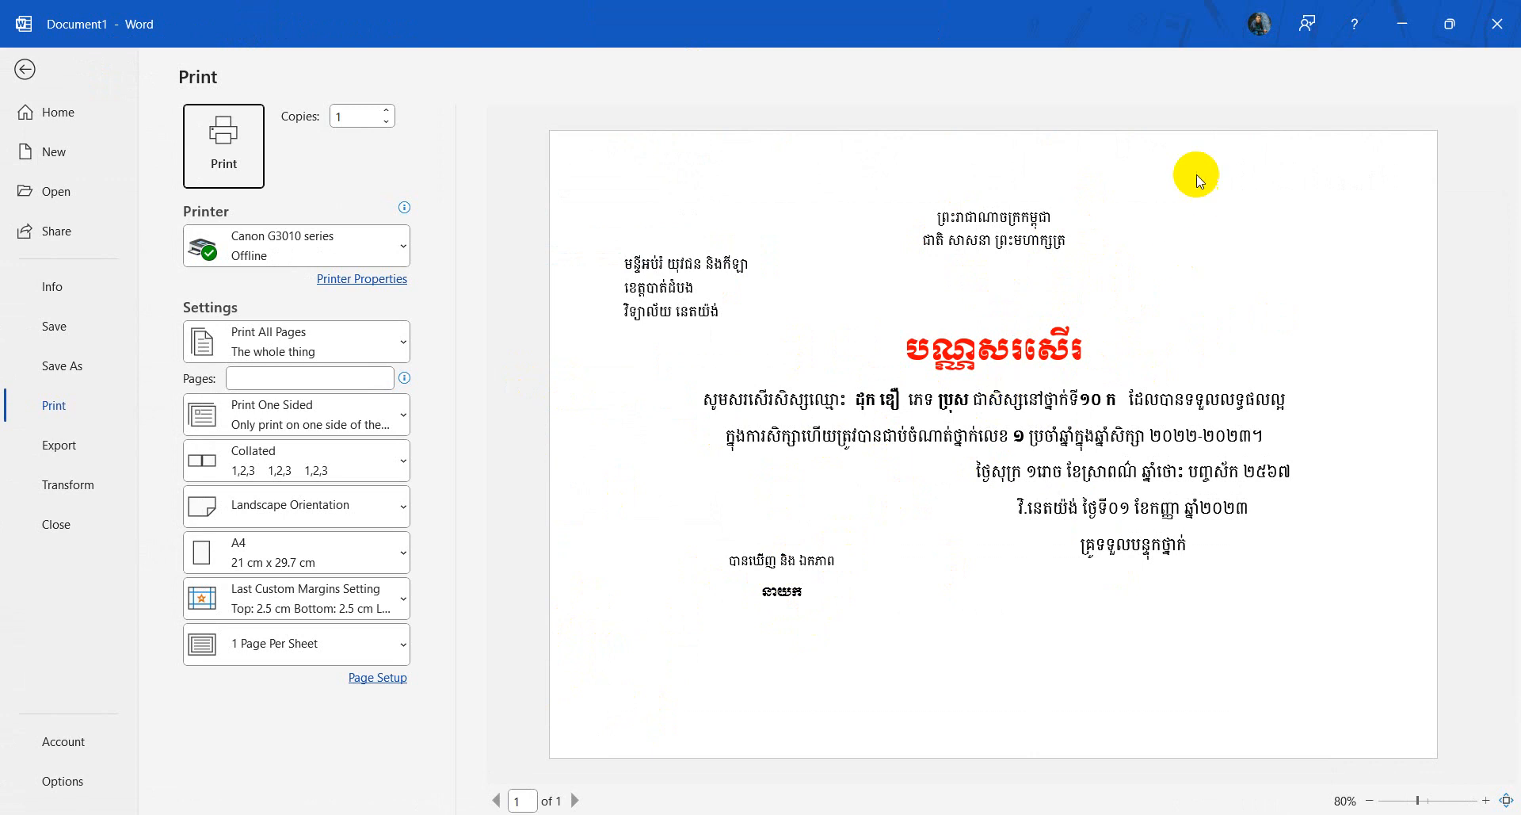
{"action": "left_click", "coordinate": [21, 70]}
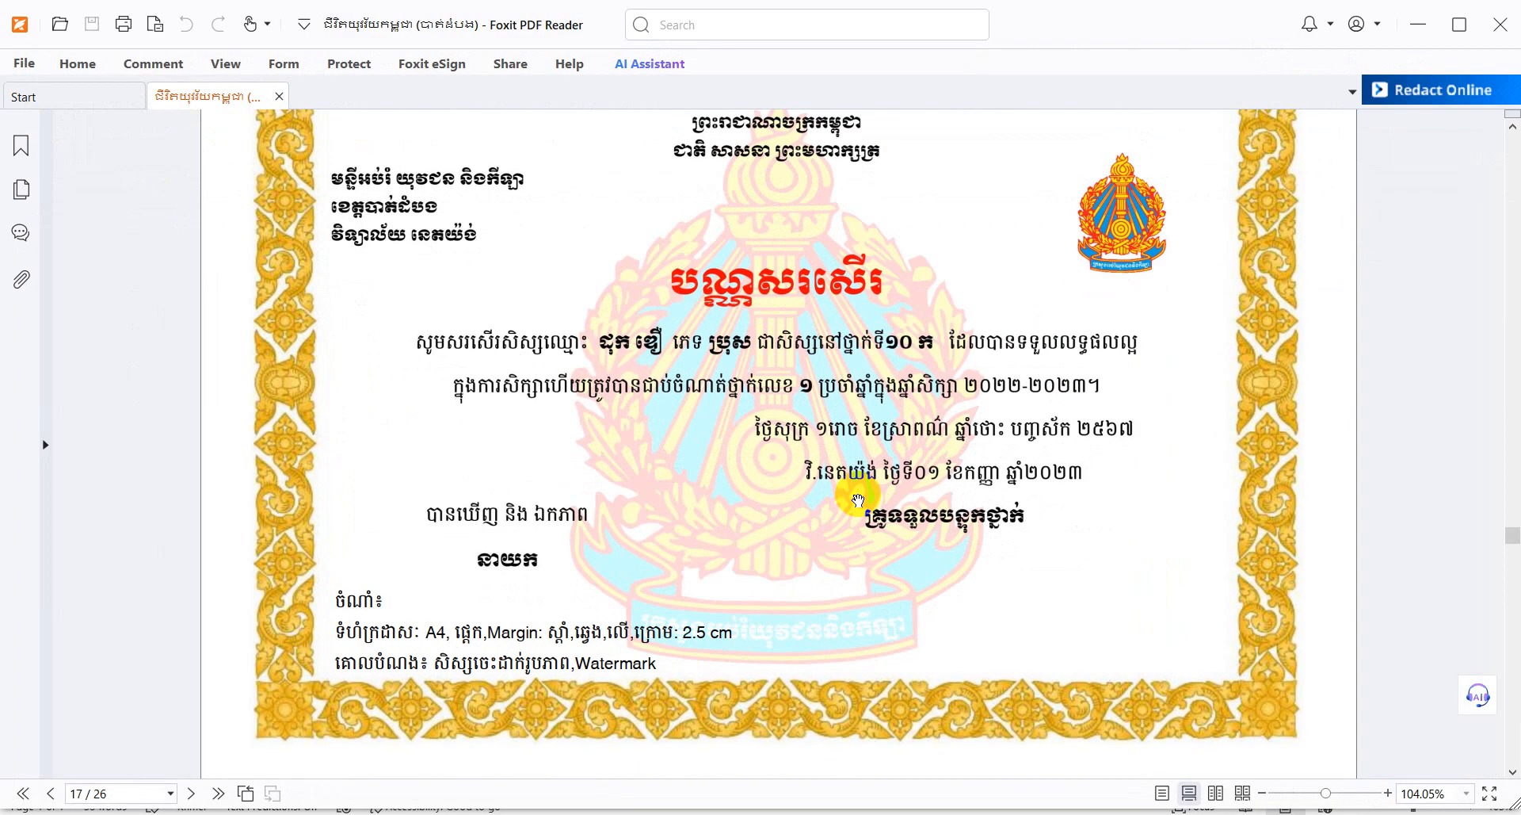
{"action": "scroll", "coordinate": [849, 492], "scroll_direction": "up", "scroll_amount": 1}
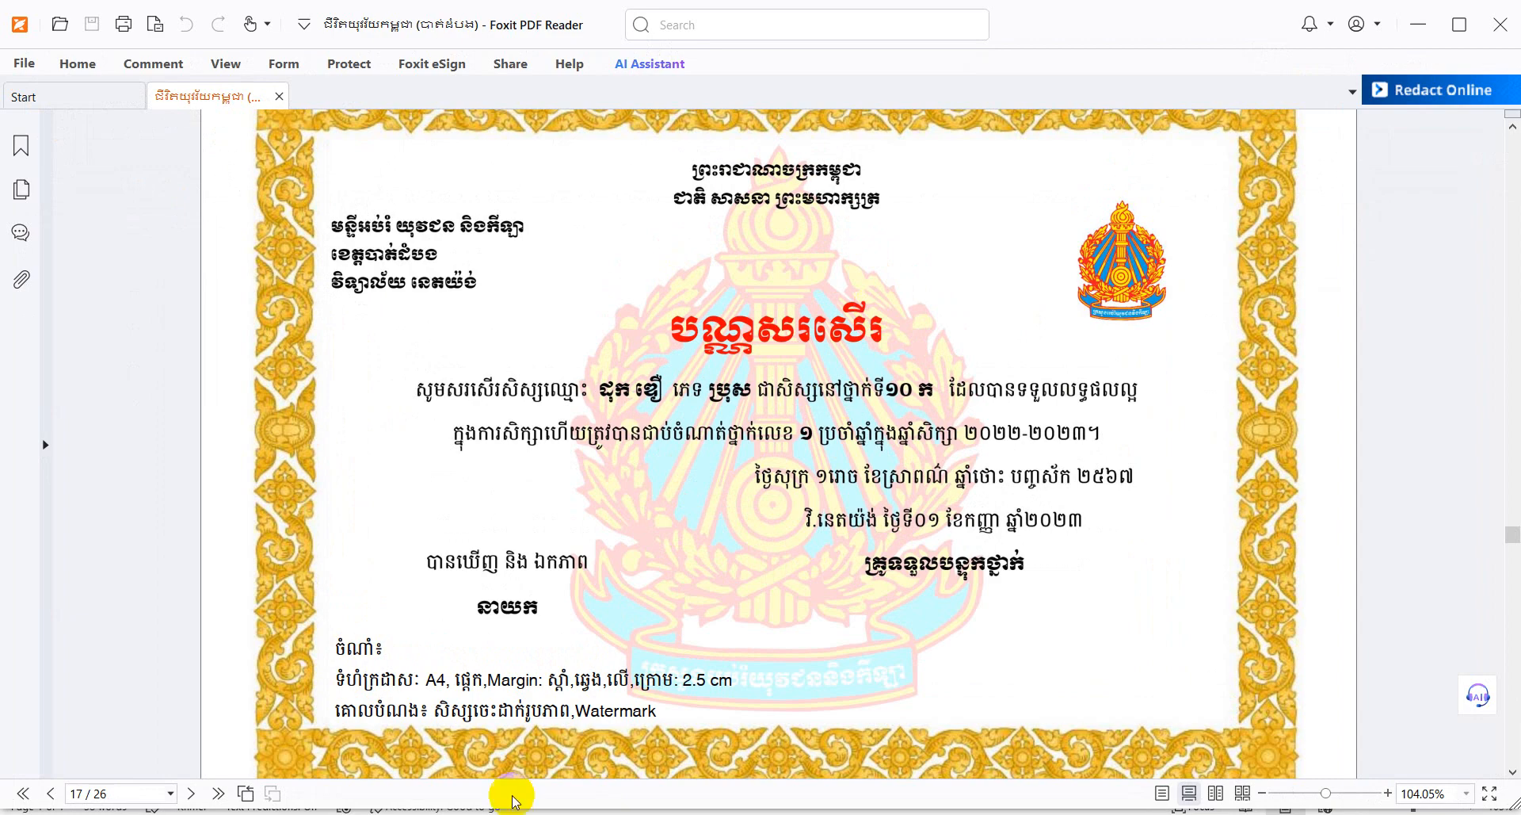
Step: Switch to Word and start a custom picture watermark using an image file from the computer
{"action": "mouse_move", "coordinate": [634, 802]}
{"action": "left_click", "coordinate": [543, 753]}
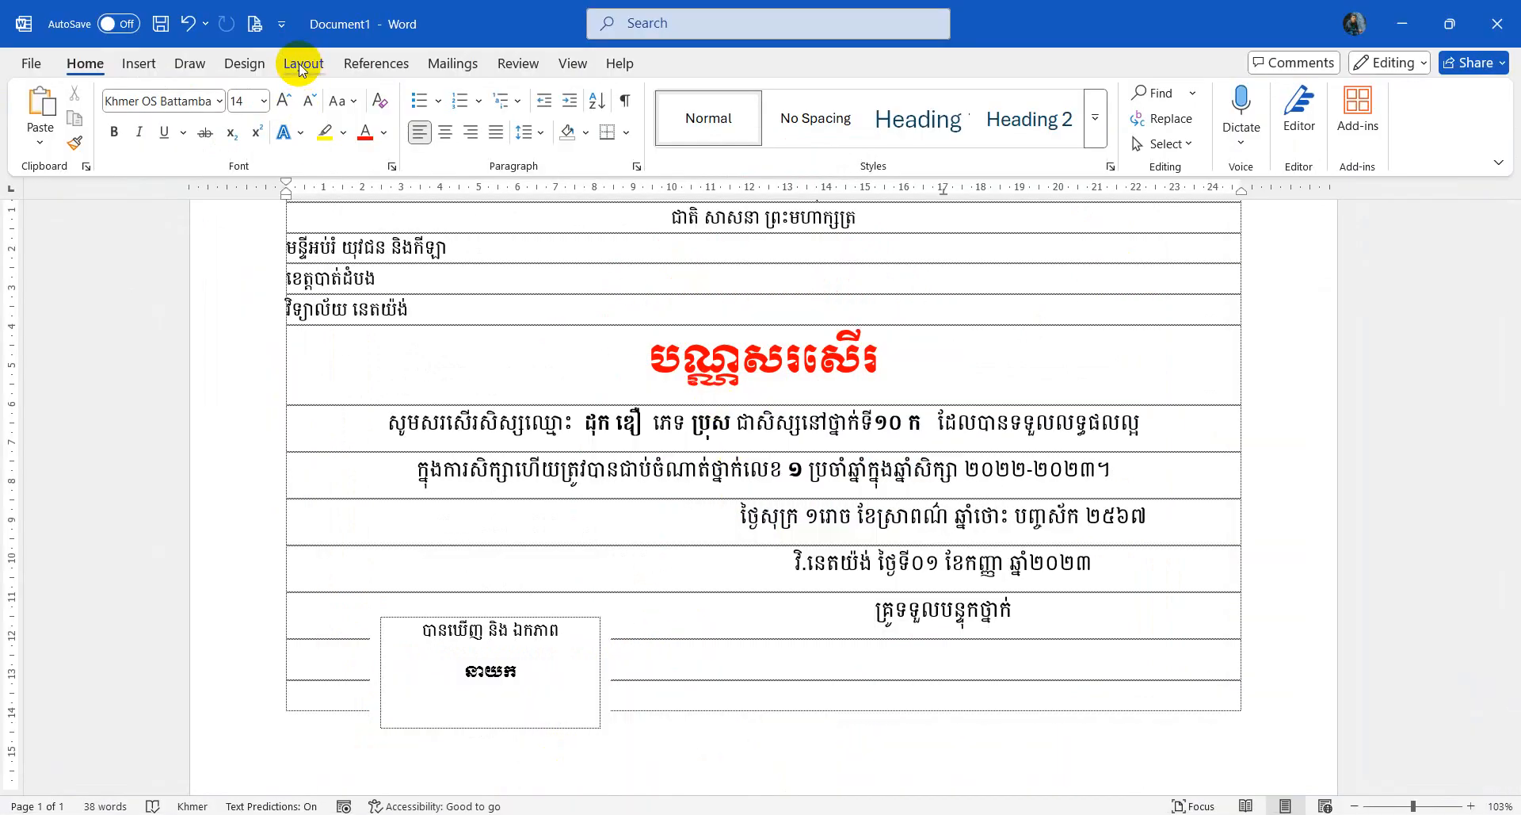
{"action": "left_click", "coordinate": [244, 63]}
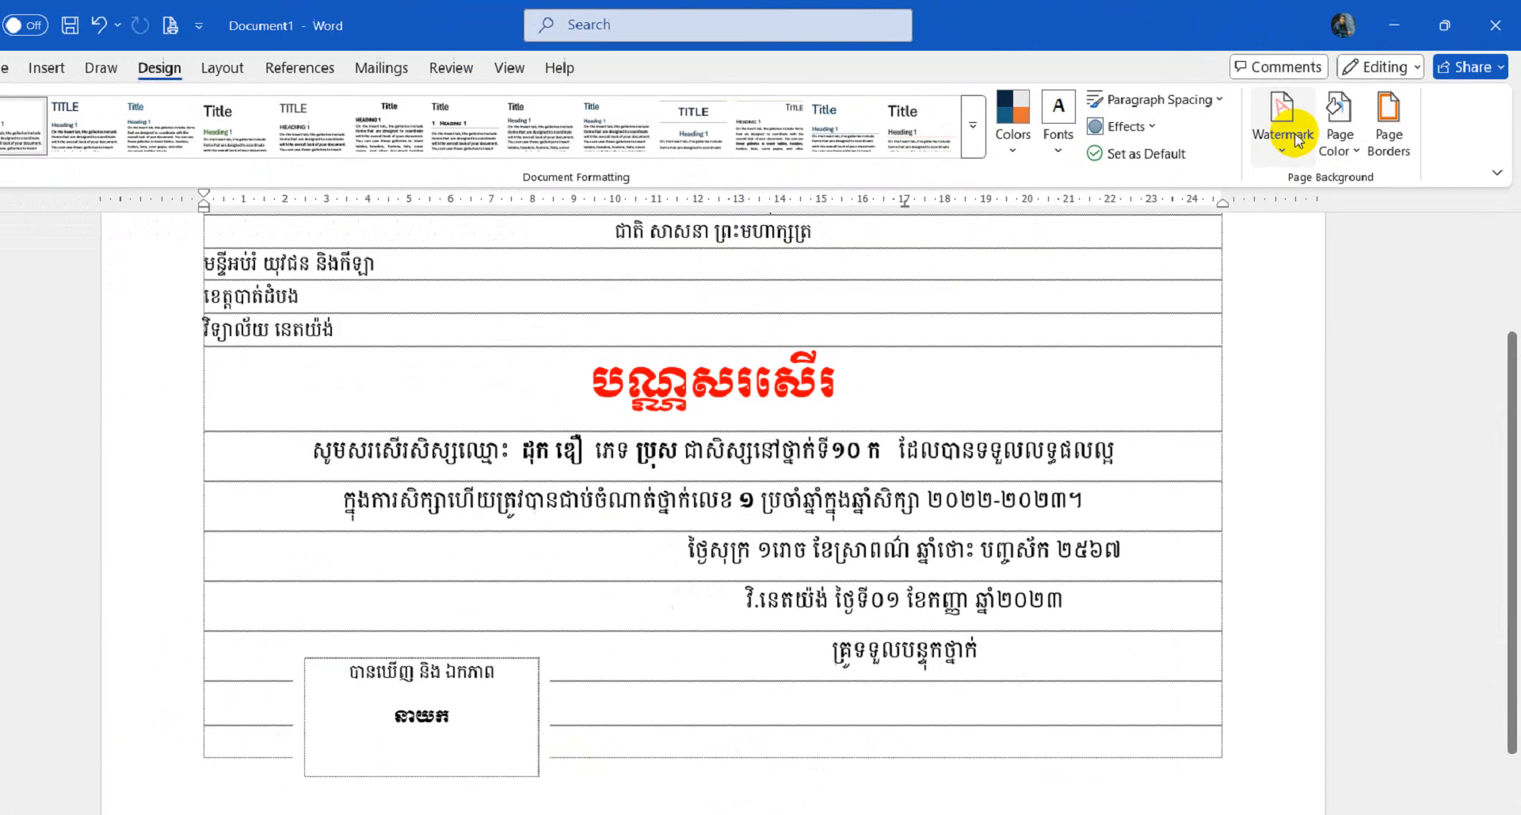
{"action": "left_click", "coordinate": [1102, 255]}
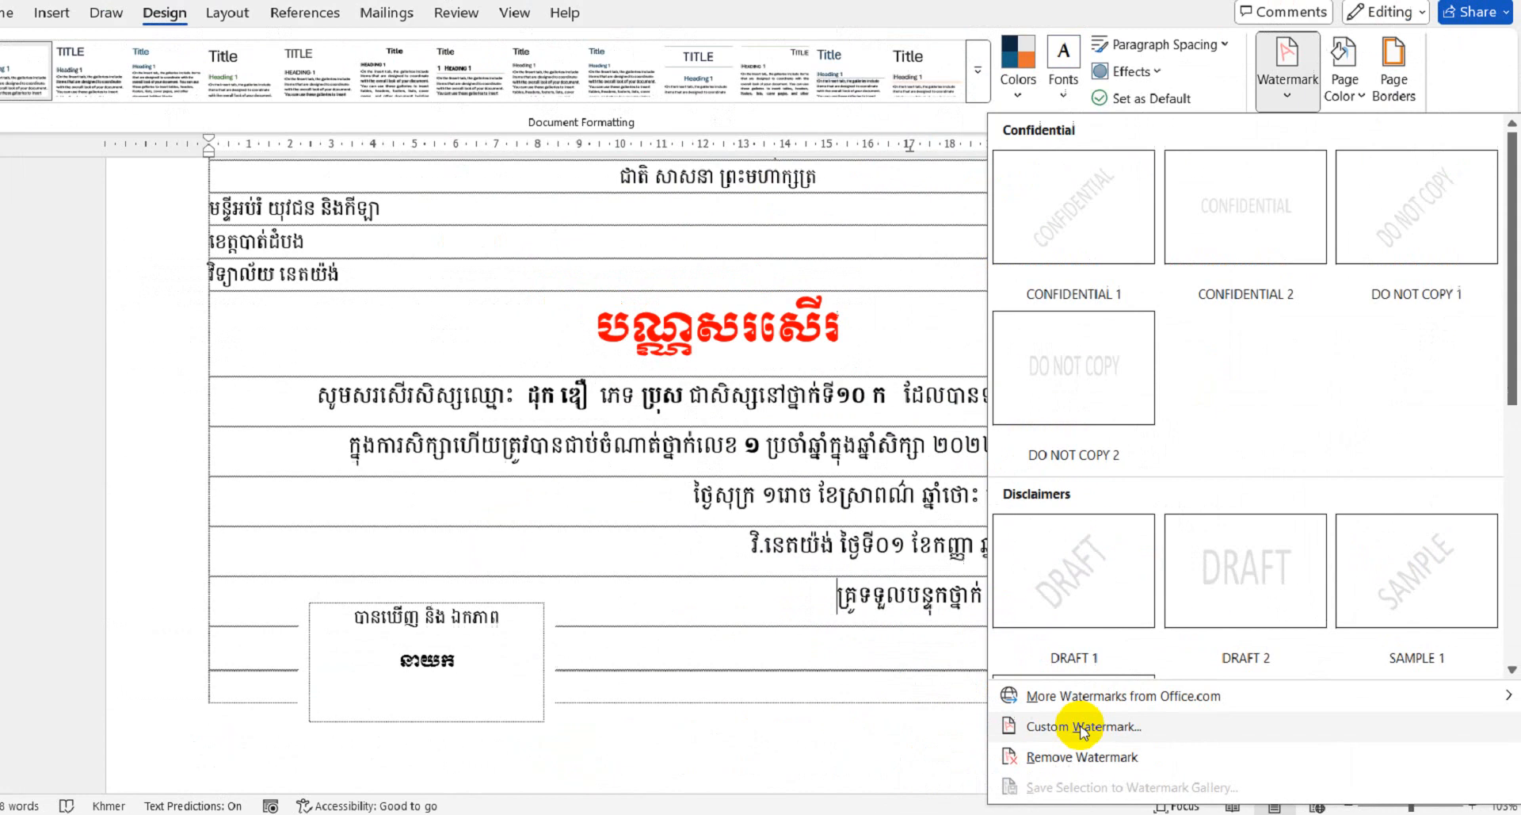
{"action": "left_click", "coordinate": [1103, 733]}
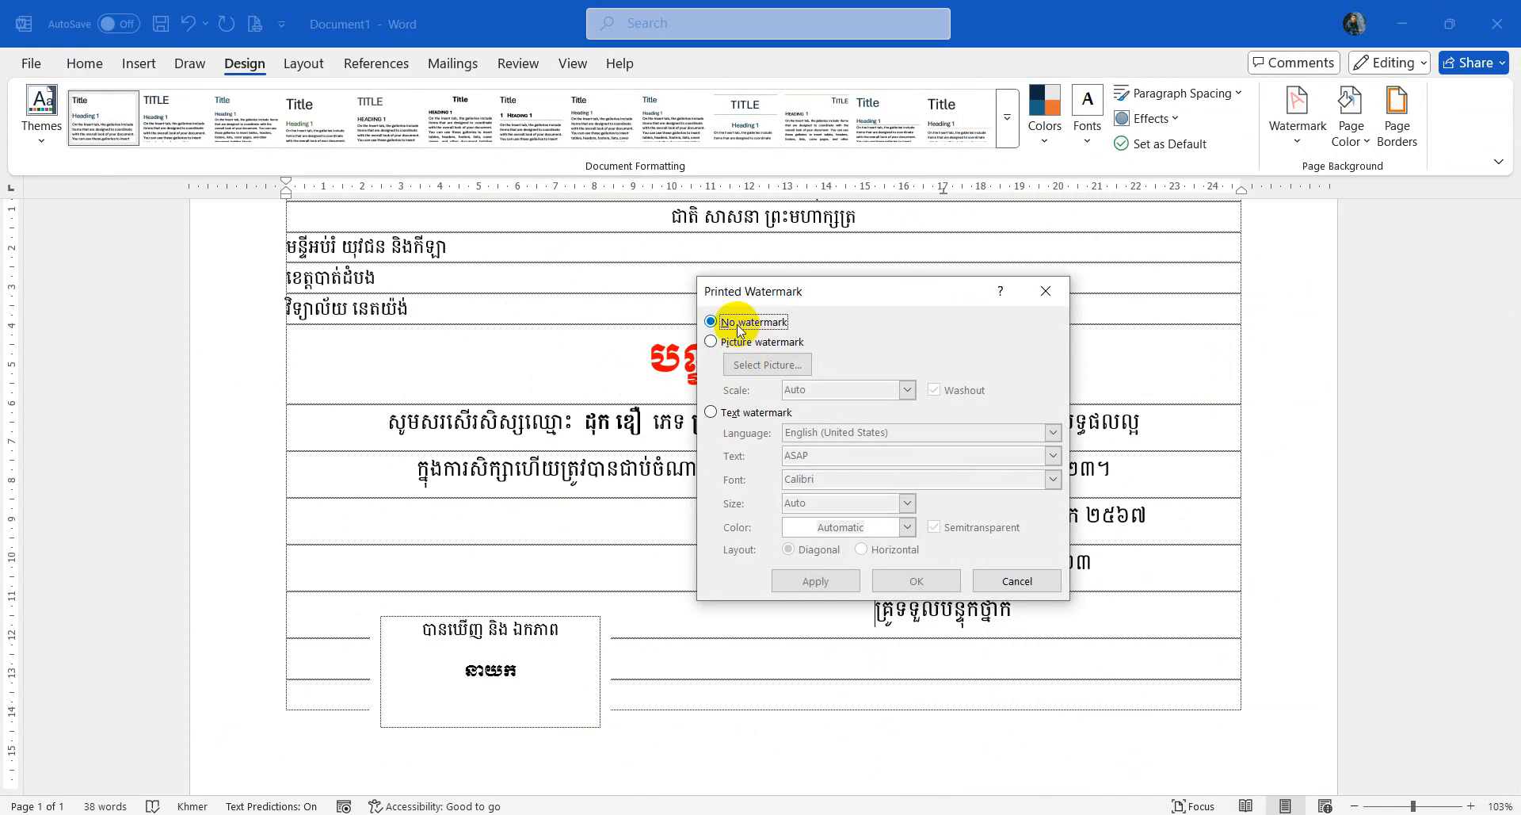
{"action": "left_click_drag", "start_coordinate": [856, 291], "coordinate": [963, 277]}
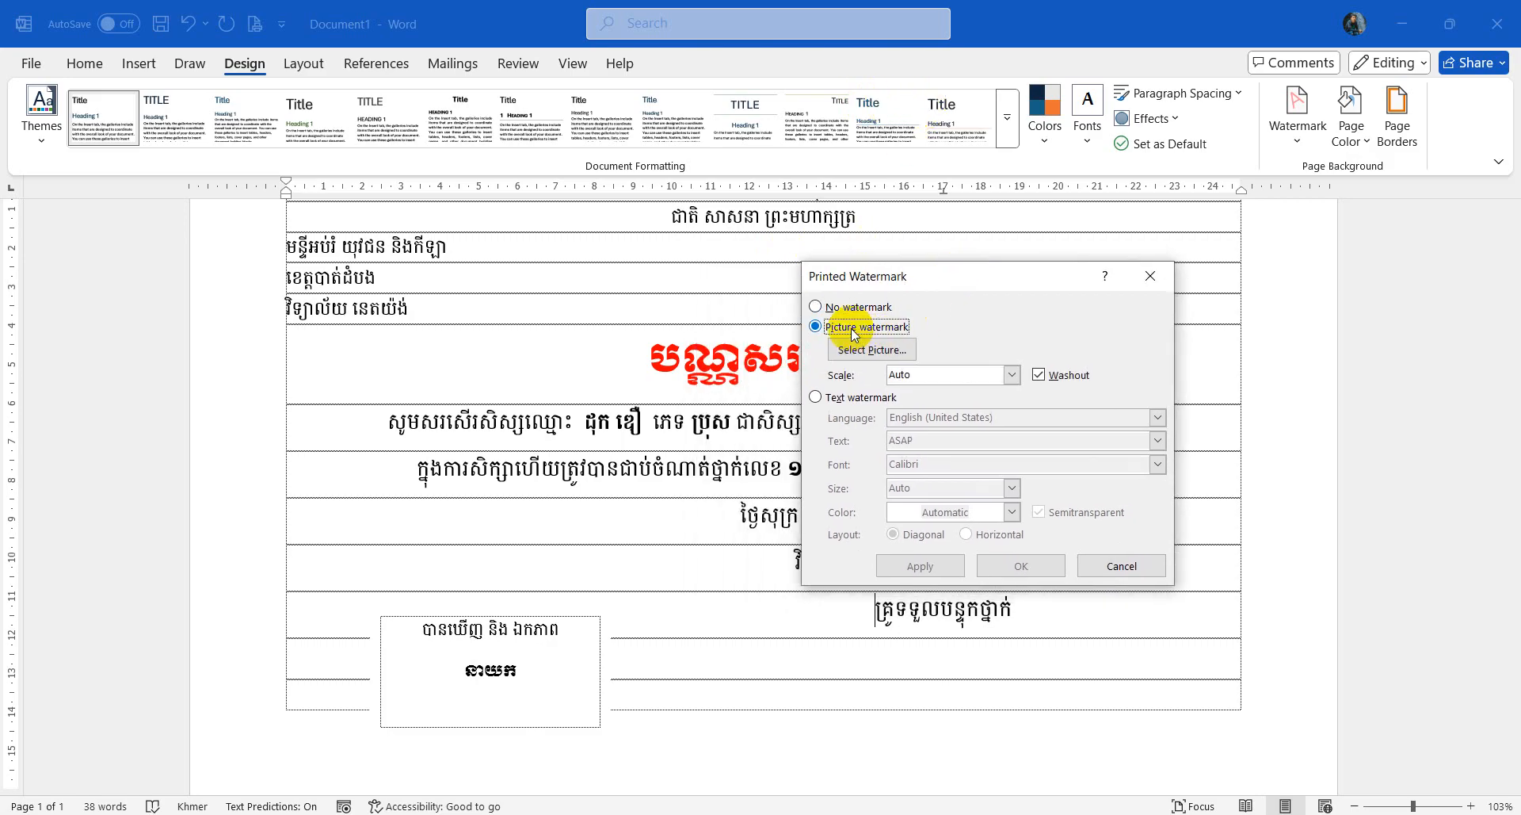
{"action": "left_click", "coordinate": [873, 349]}
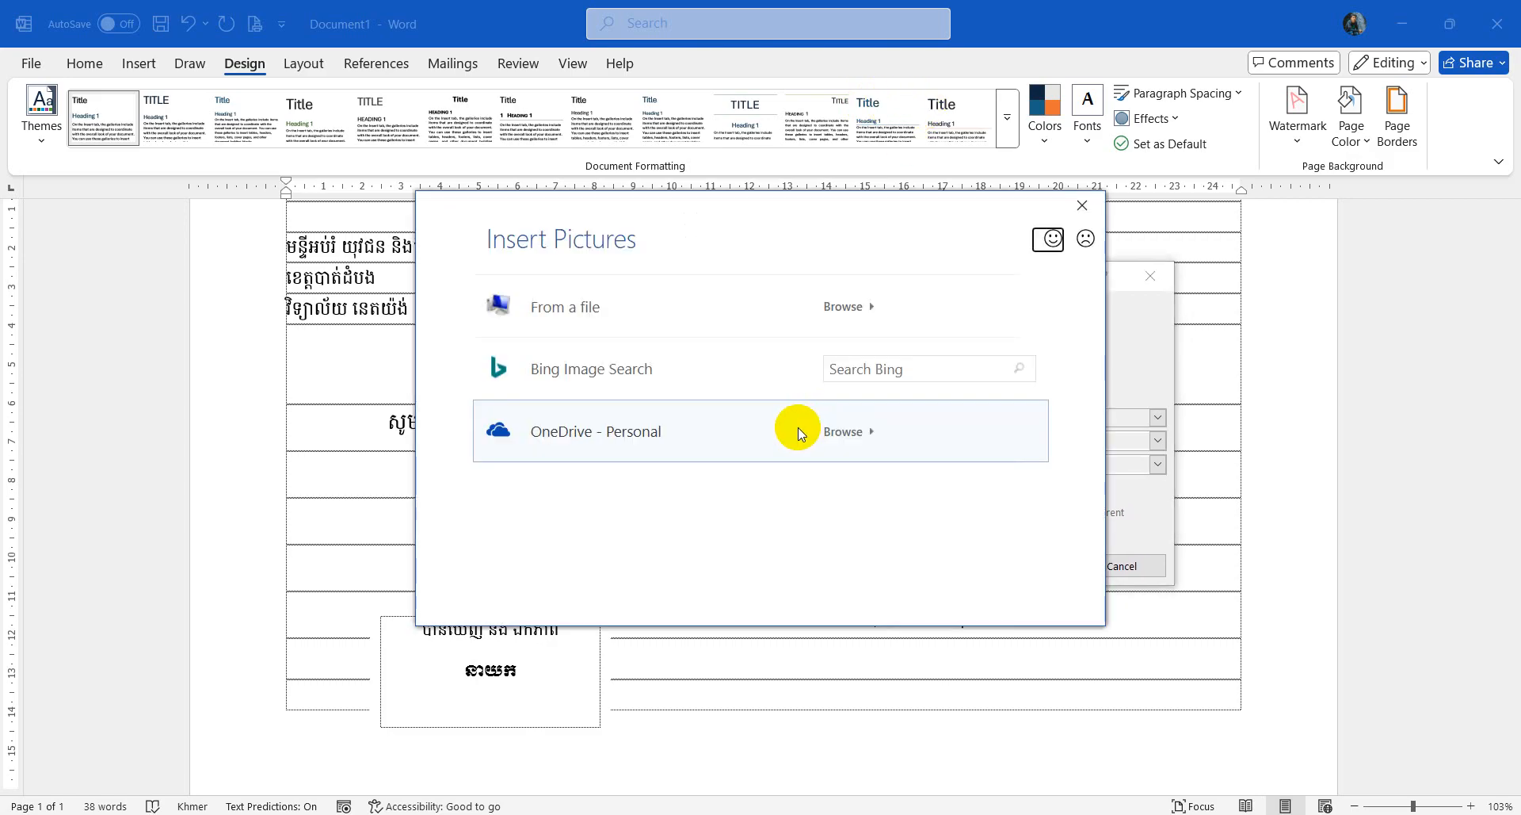
{"action": "left_click", "coordinate": [669, 325]}
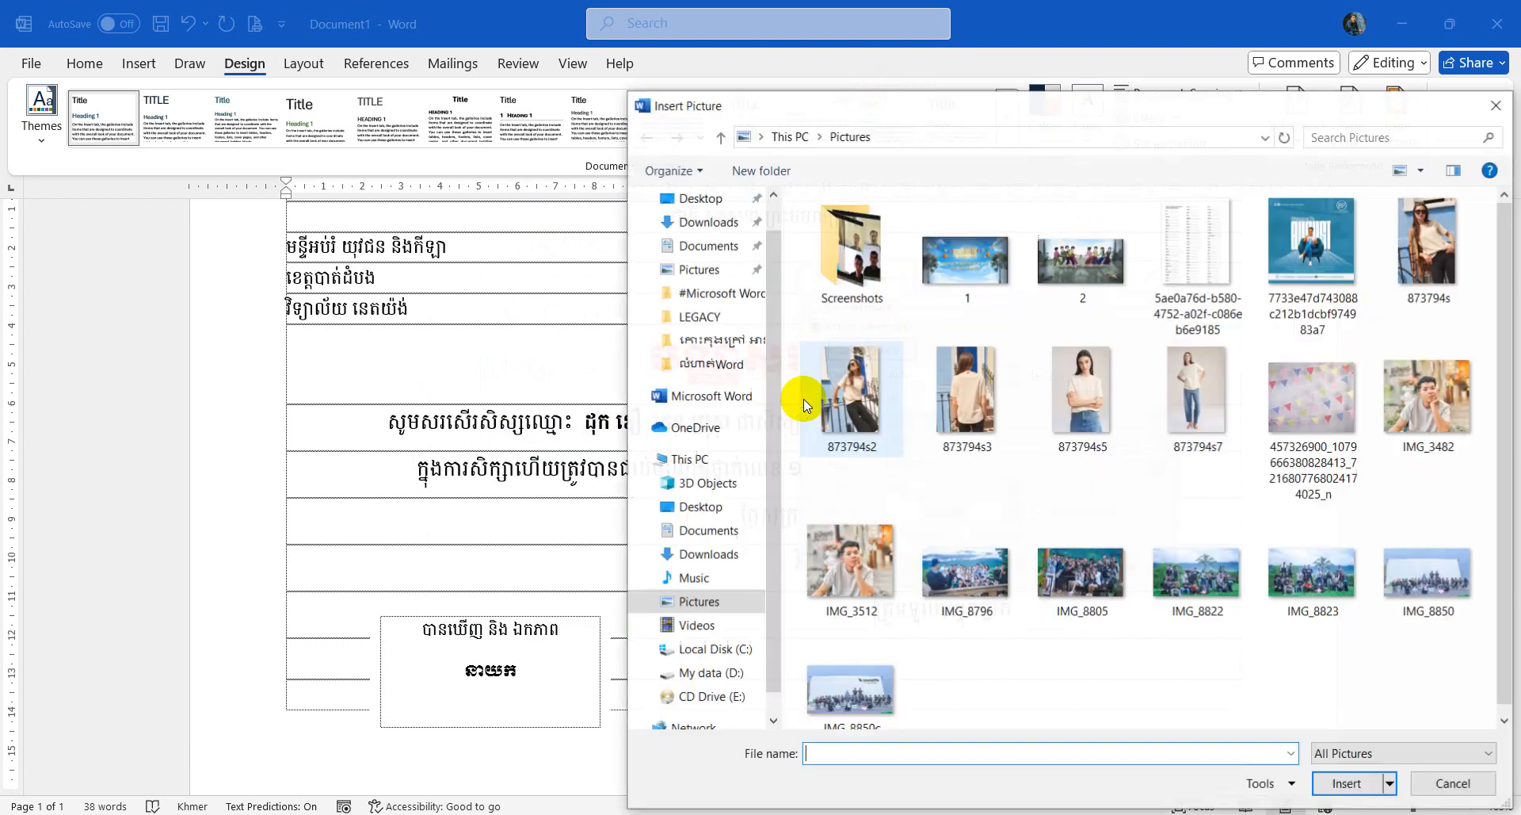
Step: Choose MoEYS_(Cambodia) from the #Microsoft Word folder on drive D and apply it as watermark with Auto scale and washout
{"action": "left_click", "coordinate": [740, 666]}
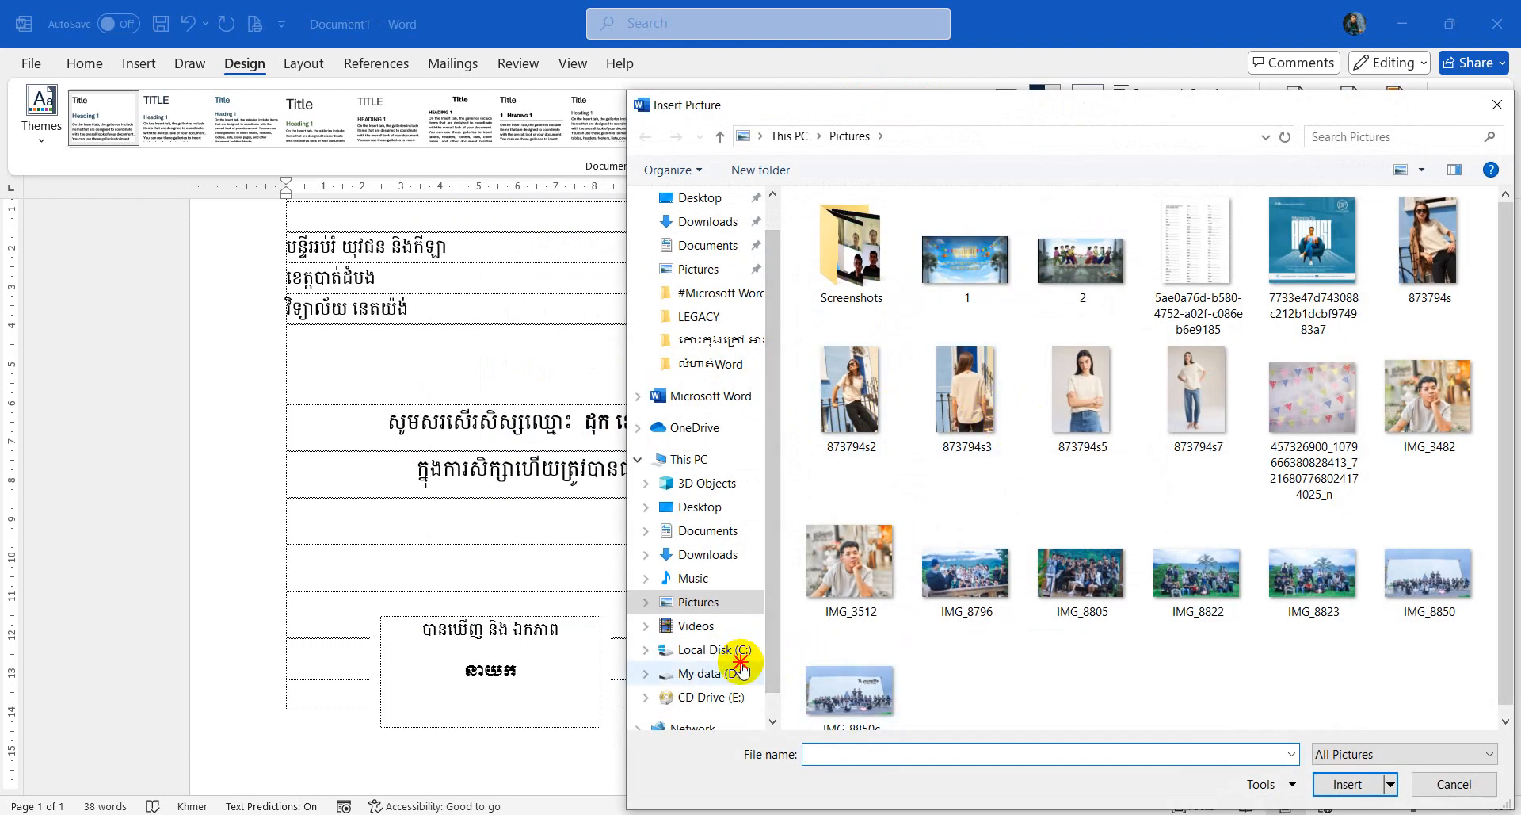
{"action": "double_click", "coordinate": [907, 563]}
{"action": "left_click", "coordinate": [906, 271]}
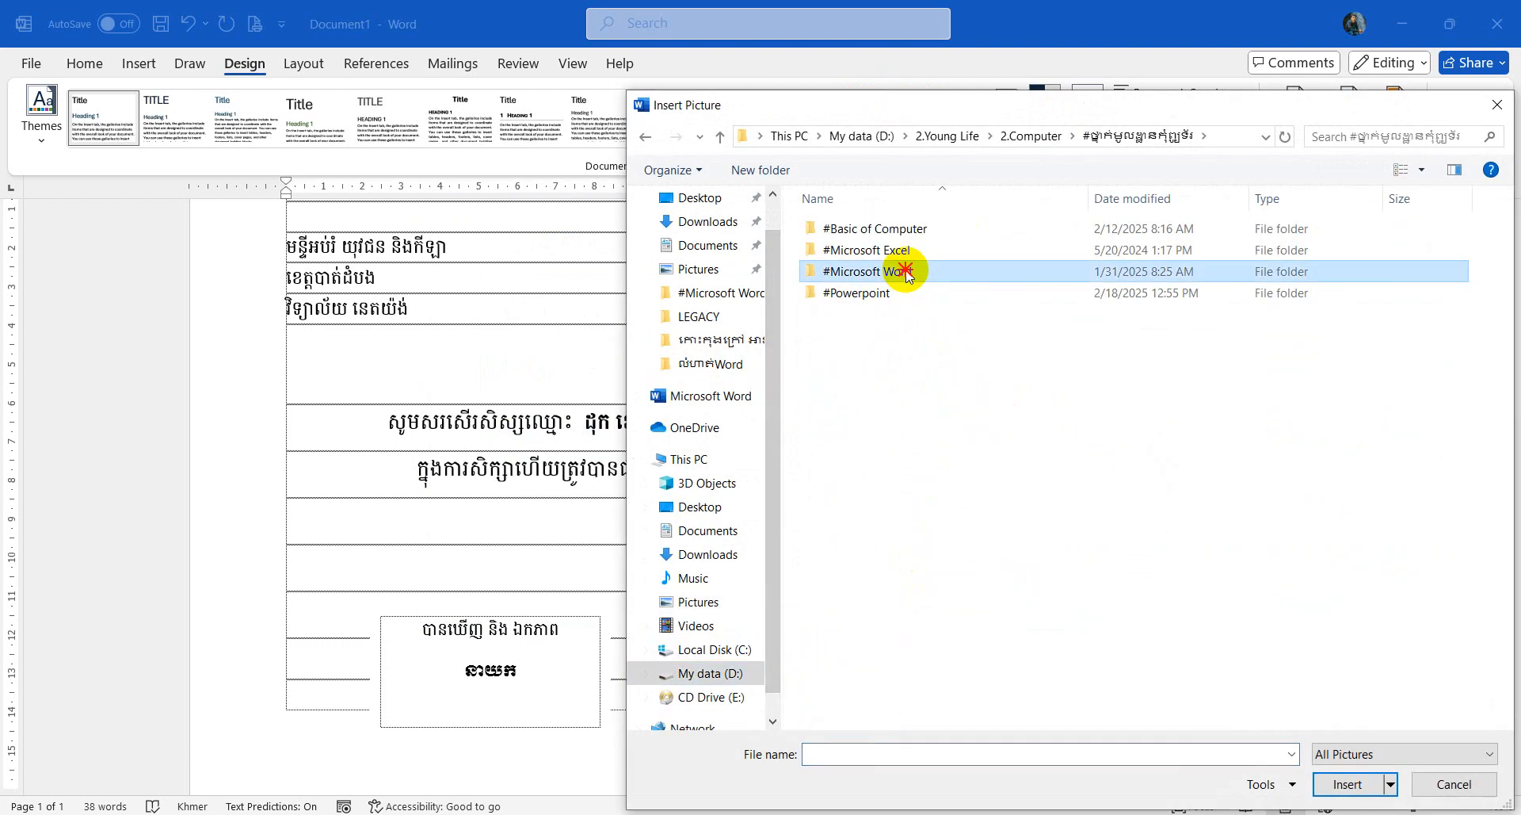
{"action": "double_click", "coordinate": [906, 271]}
{"action": "scroll", "coordinate": [1332, 555], "scroll_direction": "down", "scroll_amount": 5}
{"action": "left_click", "coordinate": [1331, 513]}
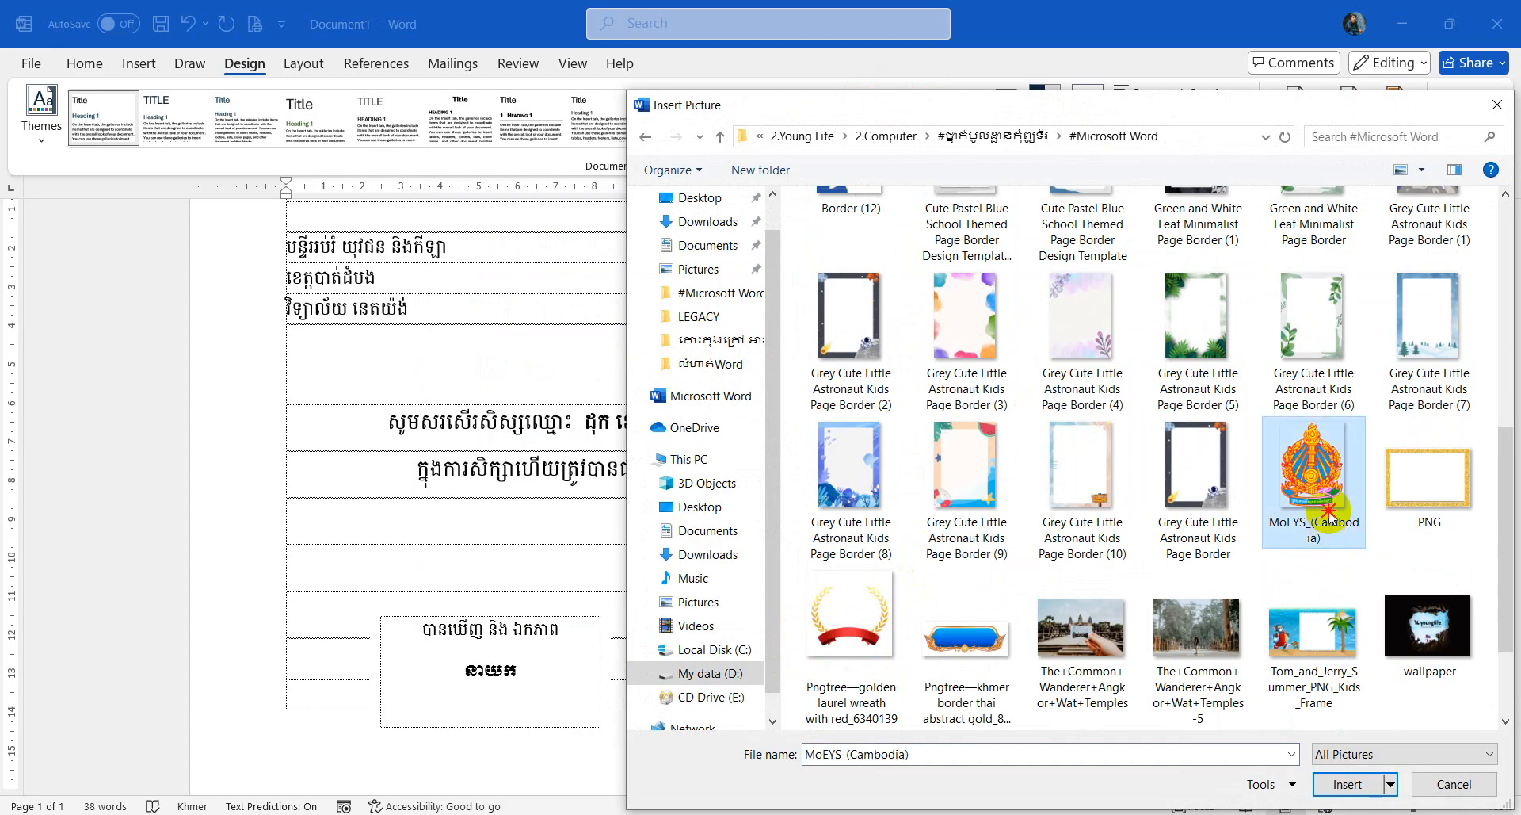
{"action": "double_click", "coordinate": [1331, 514]}
{"action": "left_click", "coordinate": [880, 565]}
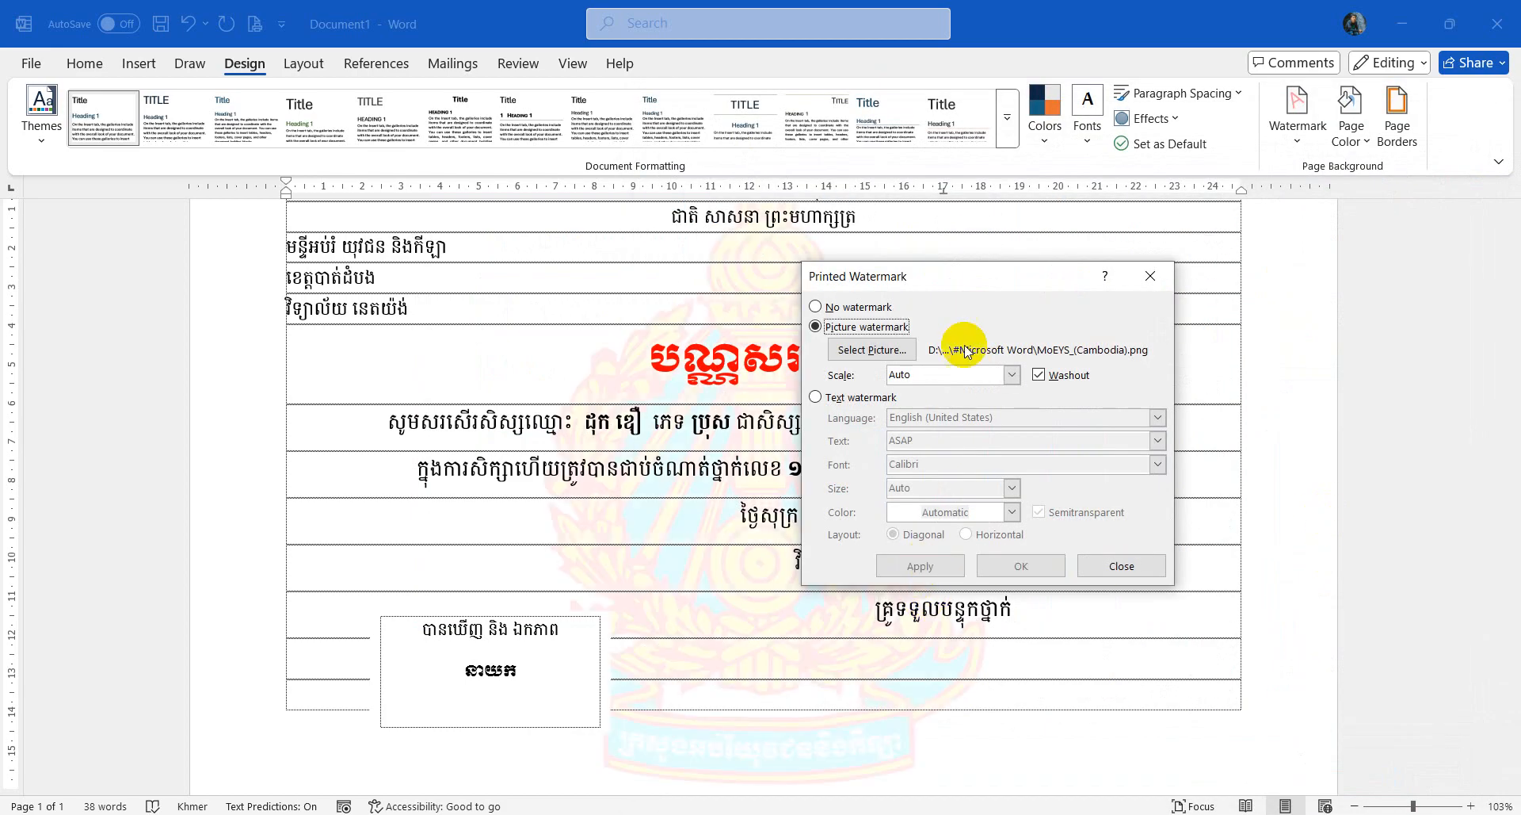
Step: Replace the picture watermark with a diagonal, semitransparent text watermark reading "Young Life" in Calibri
{"action": "left_click_drag", "start_coordinate": [973, 282], "coordinate": [1132, 302]}
{"action": "left_click", "coordinate": [975, 416]}
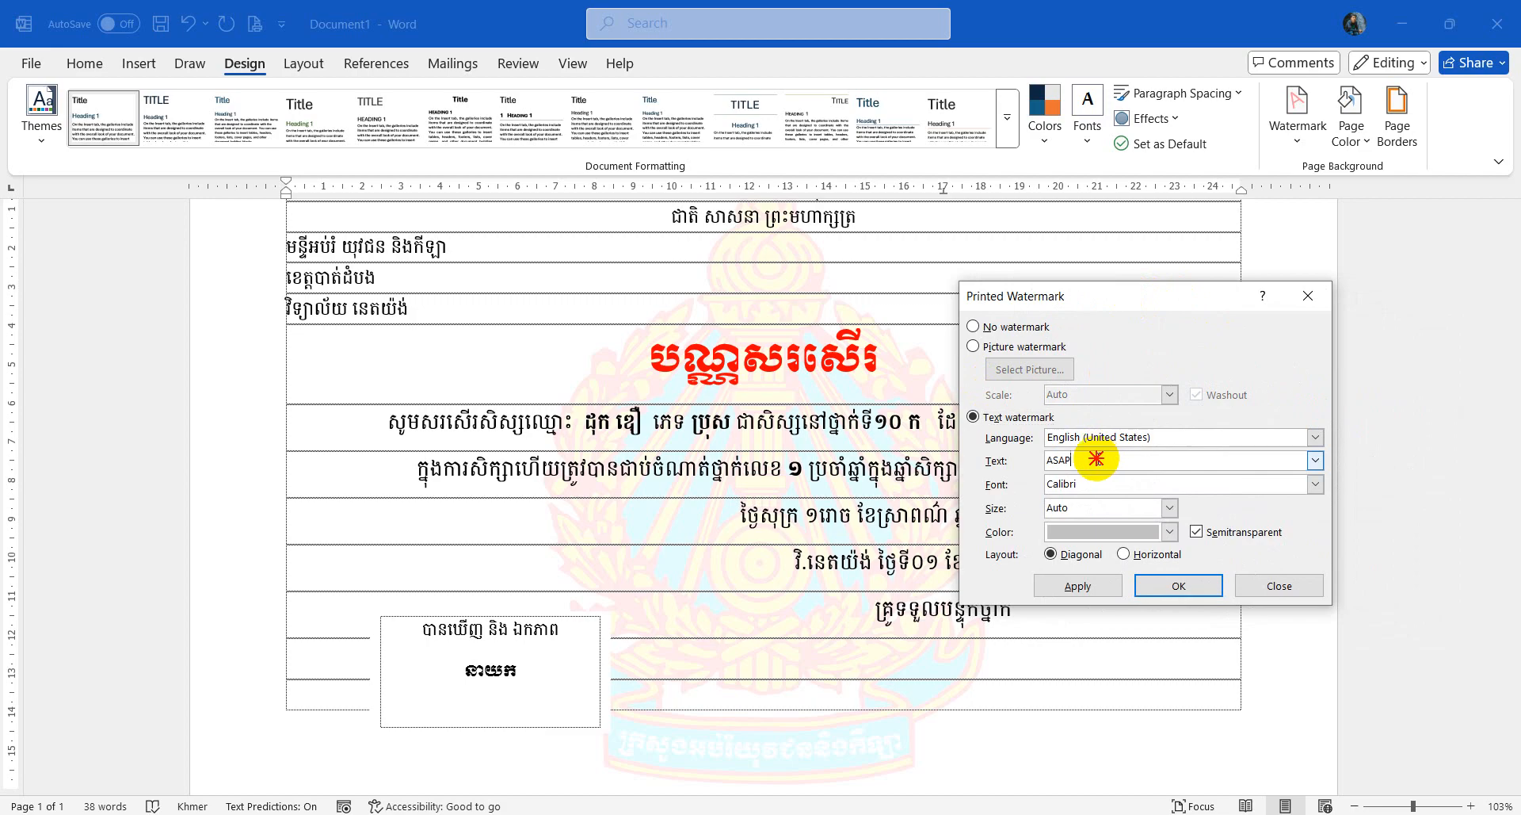
{"action": "left_click_drag", "start_coordinate": [1097, 458], "coordinate": [1006, 486]}
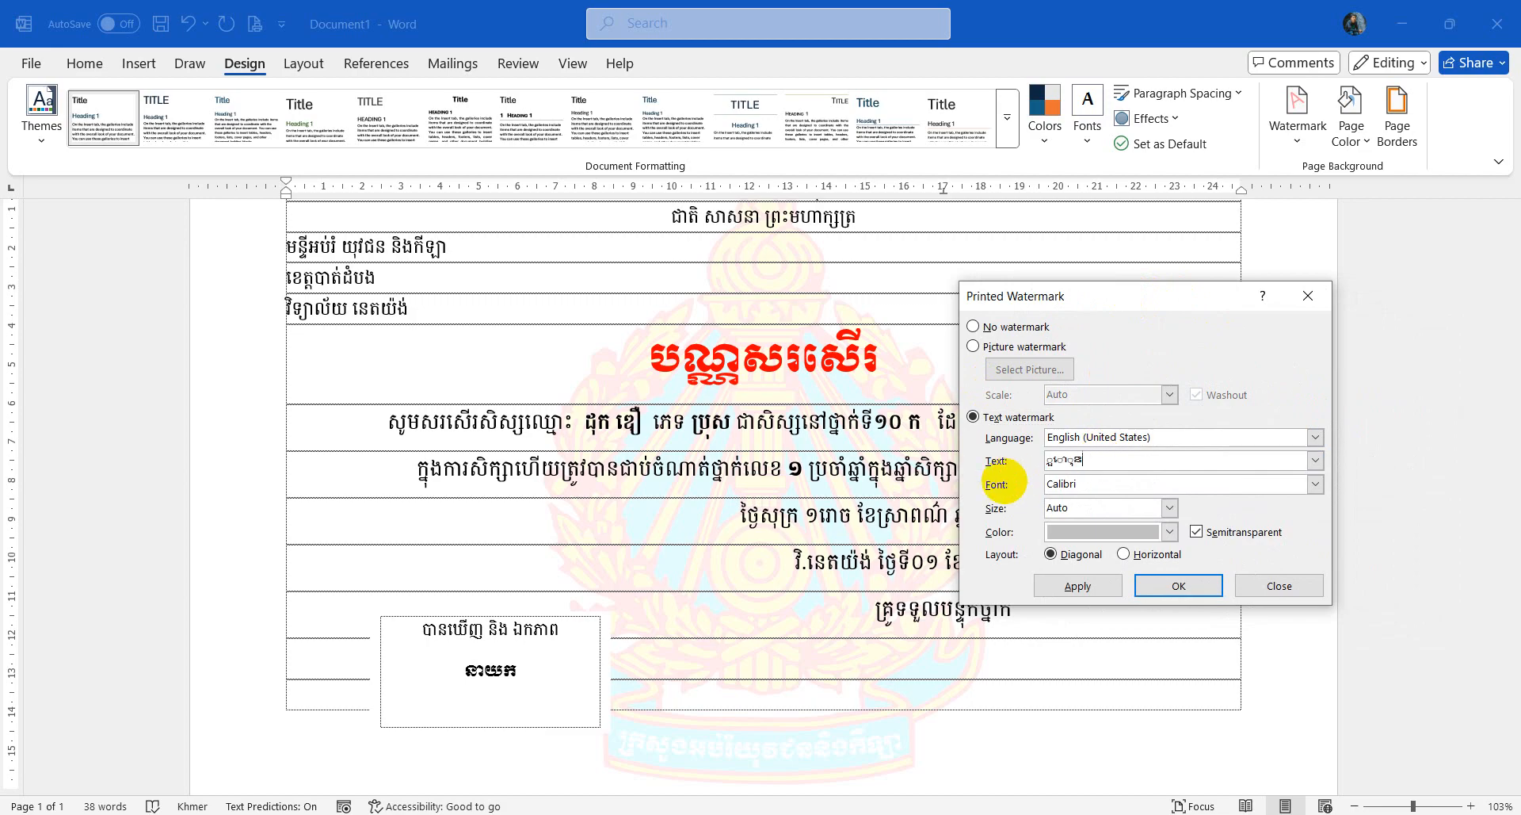
{"action": "key", "text": "super+space"}
{"action": "type", "text": "You"}
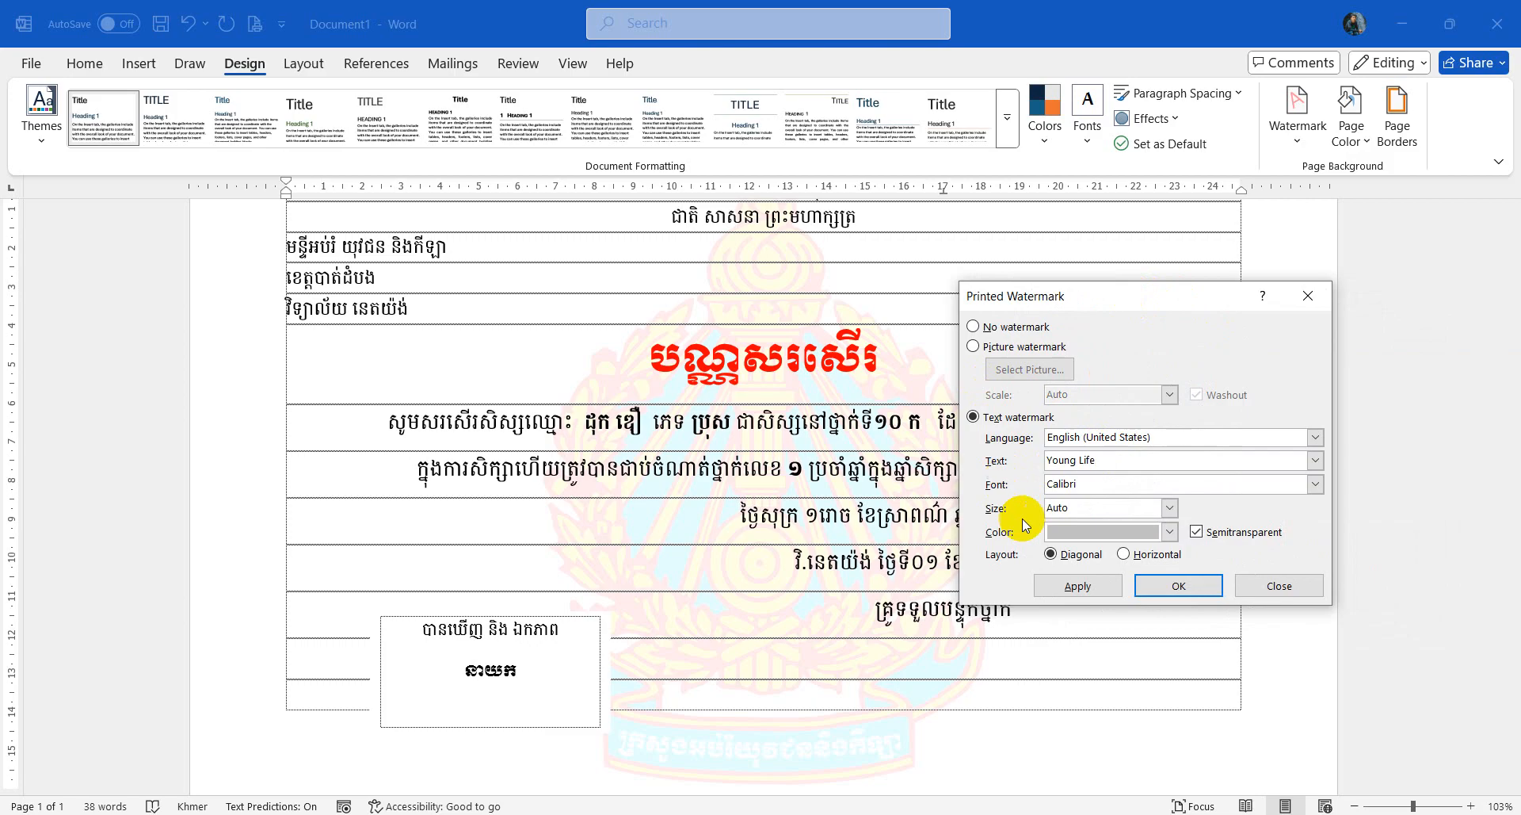
{"action": "left_click", "coordinate": [1062, 587]}
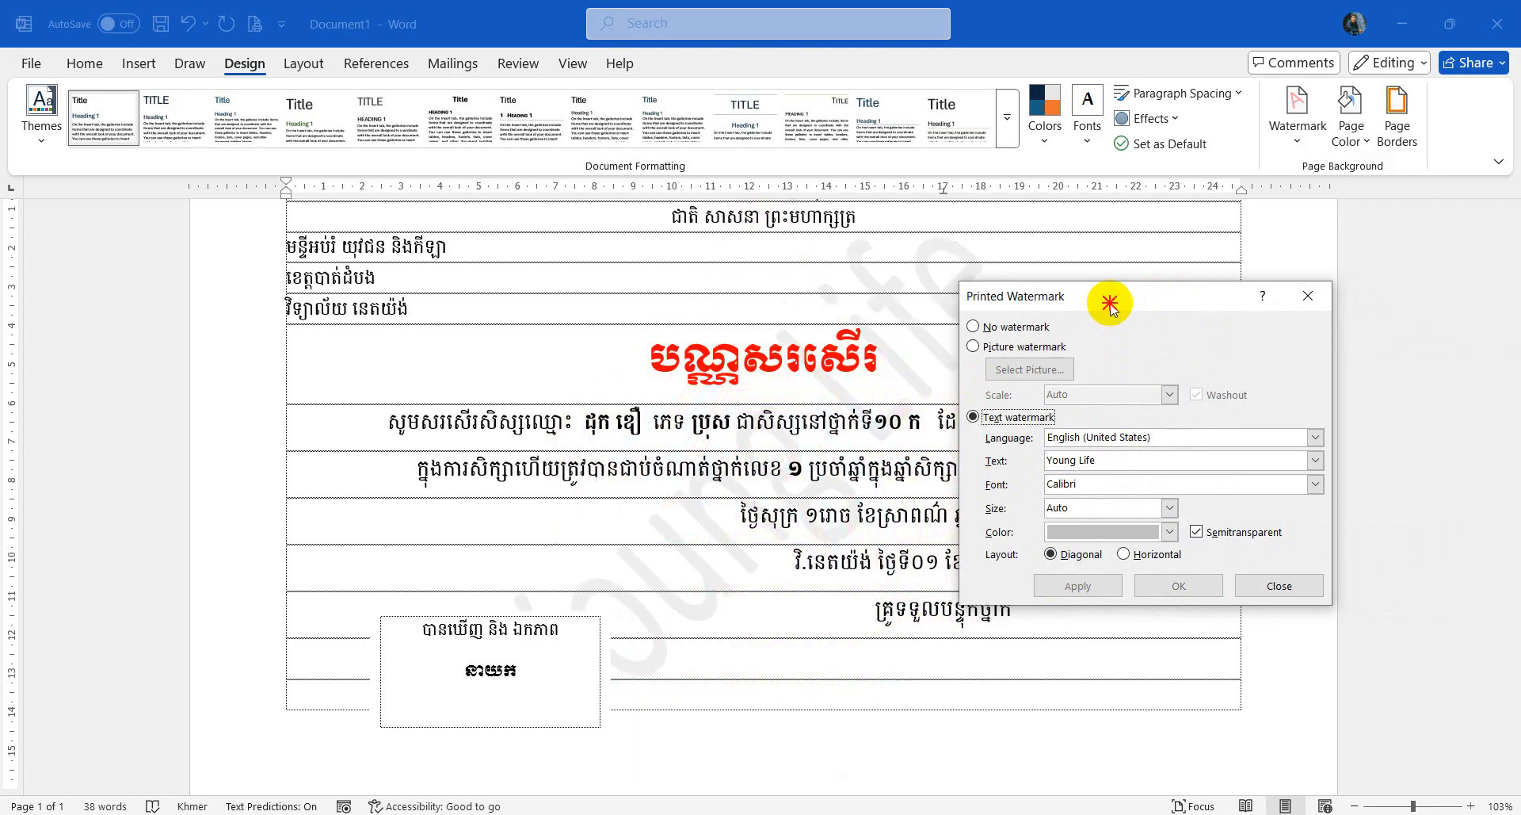
Step: Change the colour of the "Young Life" text watermark to the standard dark red and apply it
{"action": "left_click_drag", "start_coordinate": [1110, 305], "coordinate": [1139, 364]}
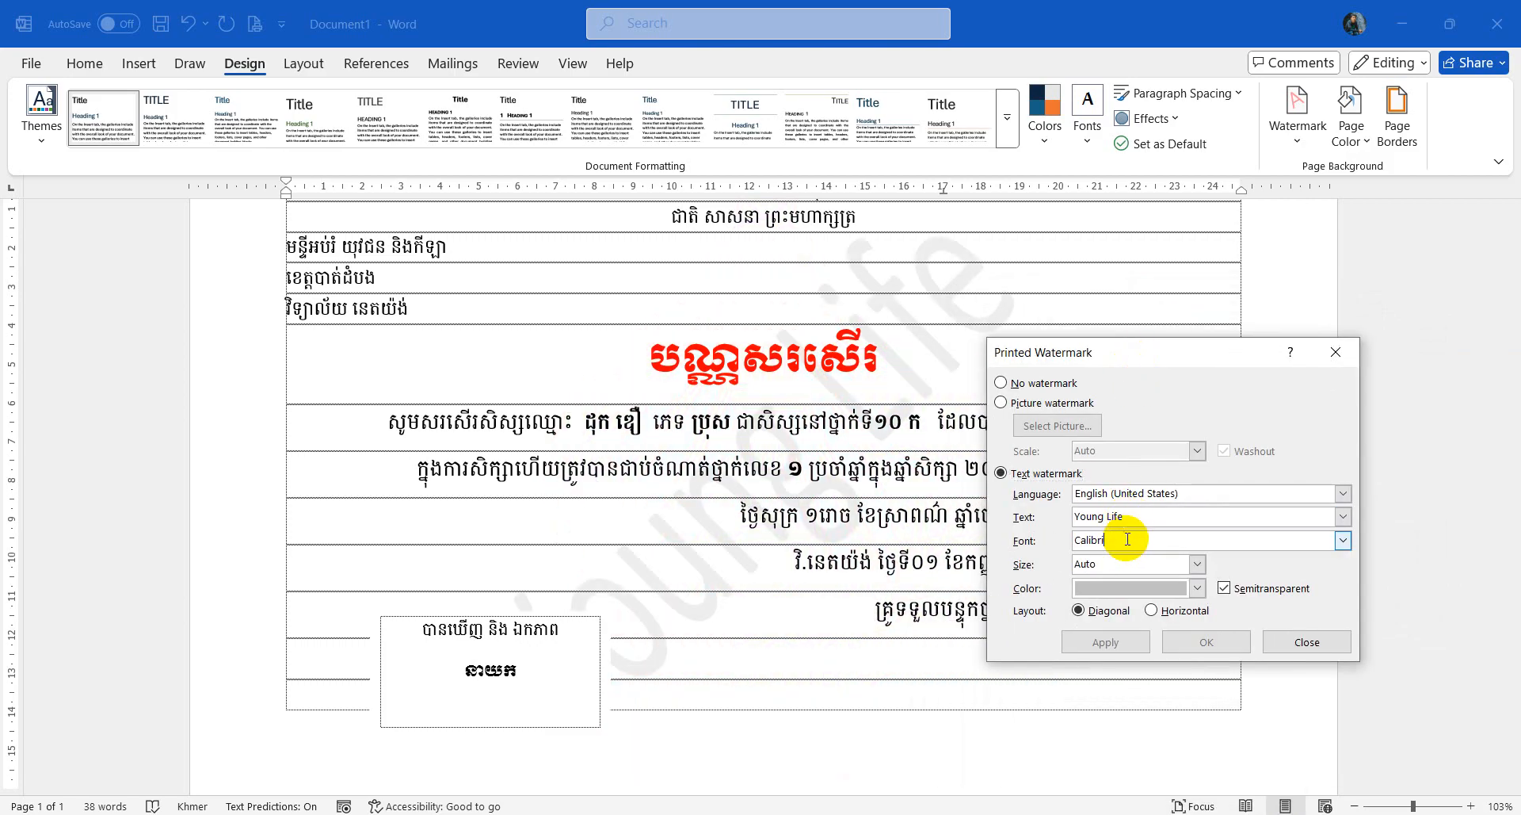
{"action": "left_click", "coordinate": [1197, 587]}
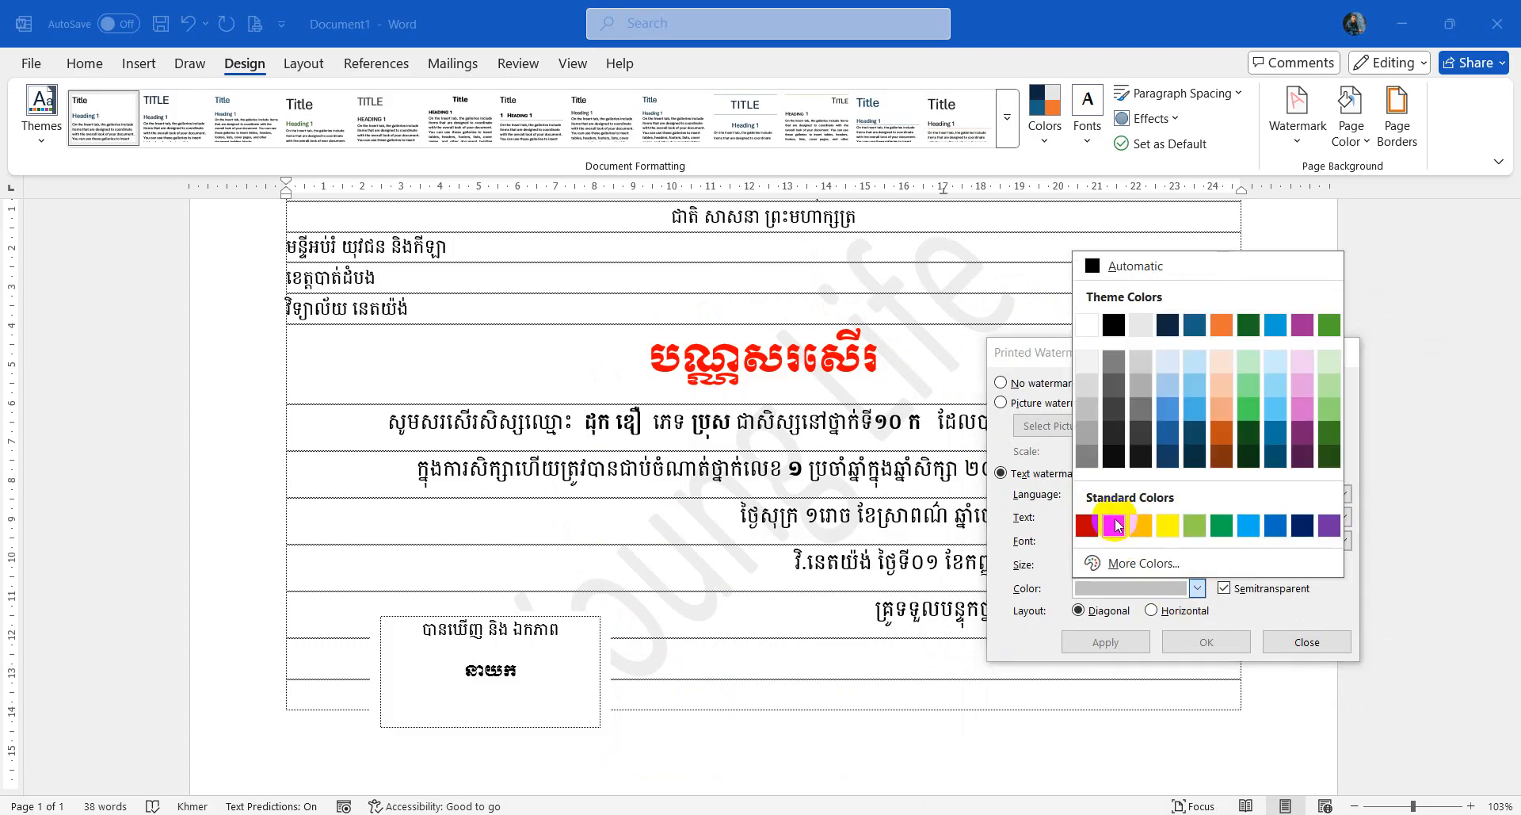
{"action": "left_click", "coordinate": [1089, 529]}
{"action": "left_click", "coordinate": [1125, 645]}
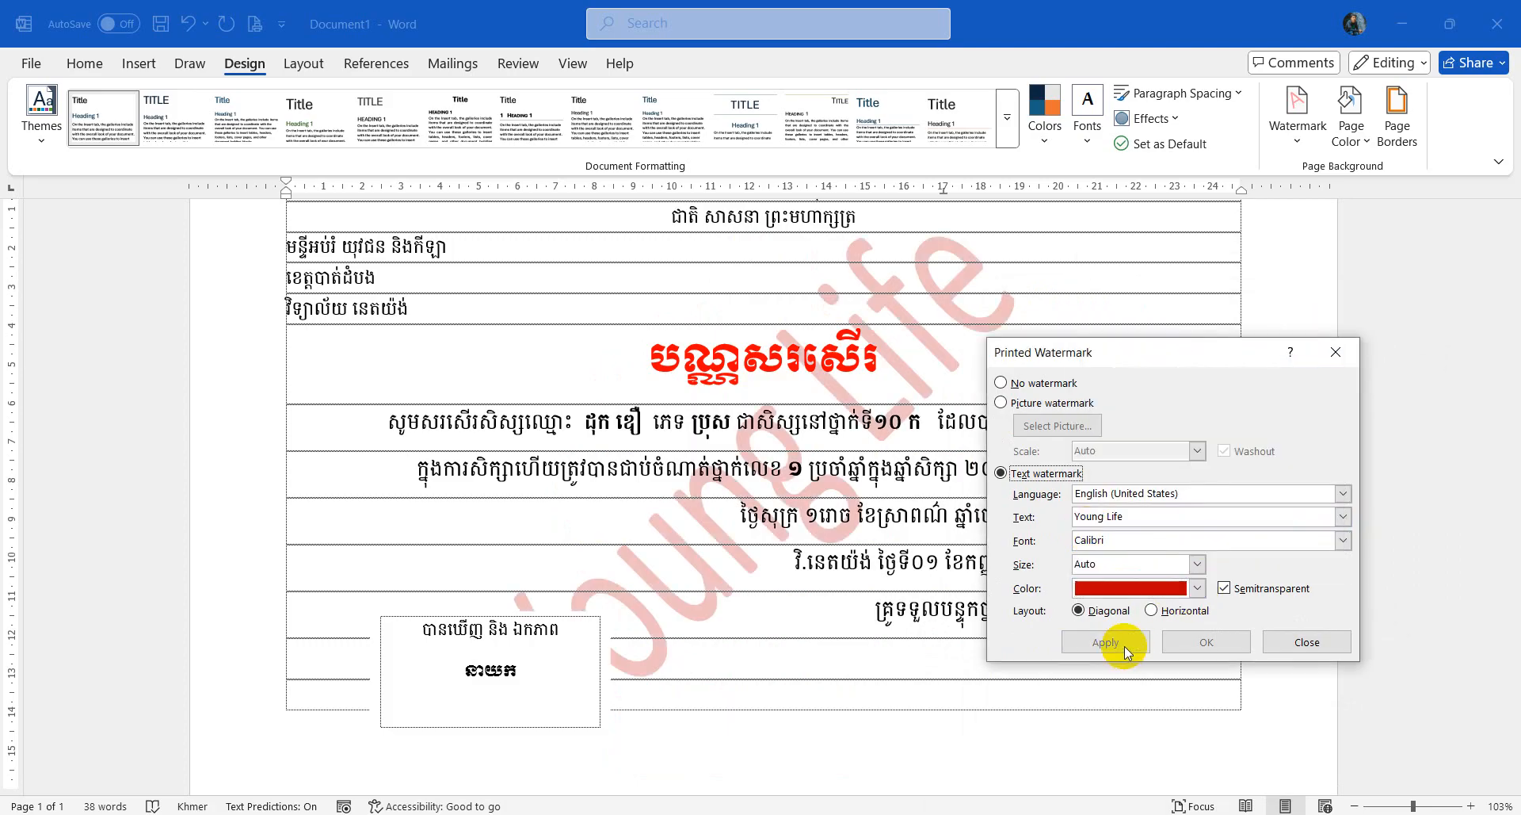
Step: Replace the text watermark with the MoEYS_(Cambodia) picture watermark, keeping Auto scale and washout, and close the watermark settings
{"action": "left_click", "coordinate": [1025, 402]}
{"action": "left_click", "coordinate": [1041, 428]}
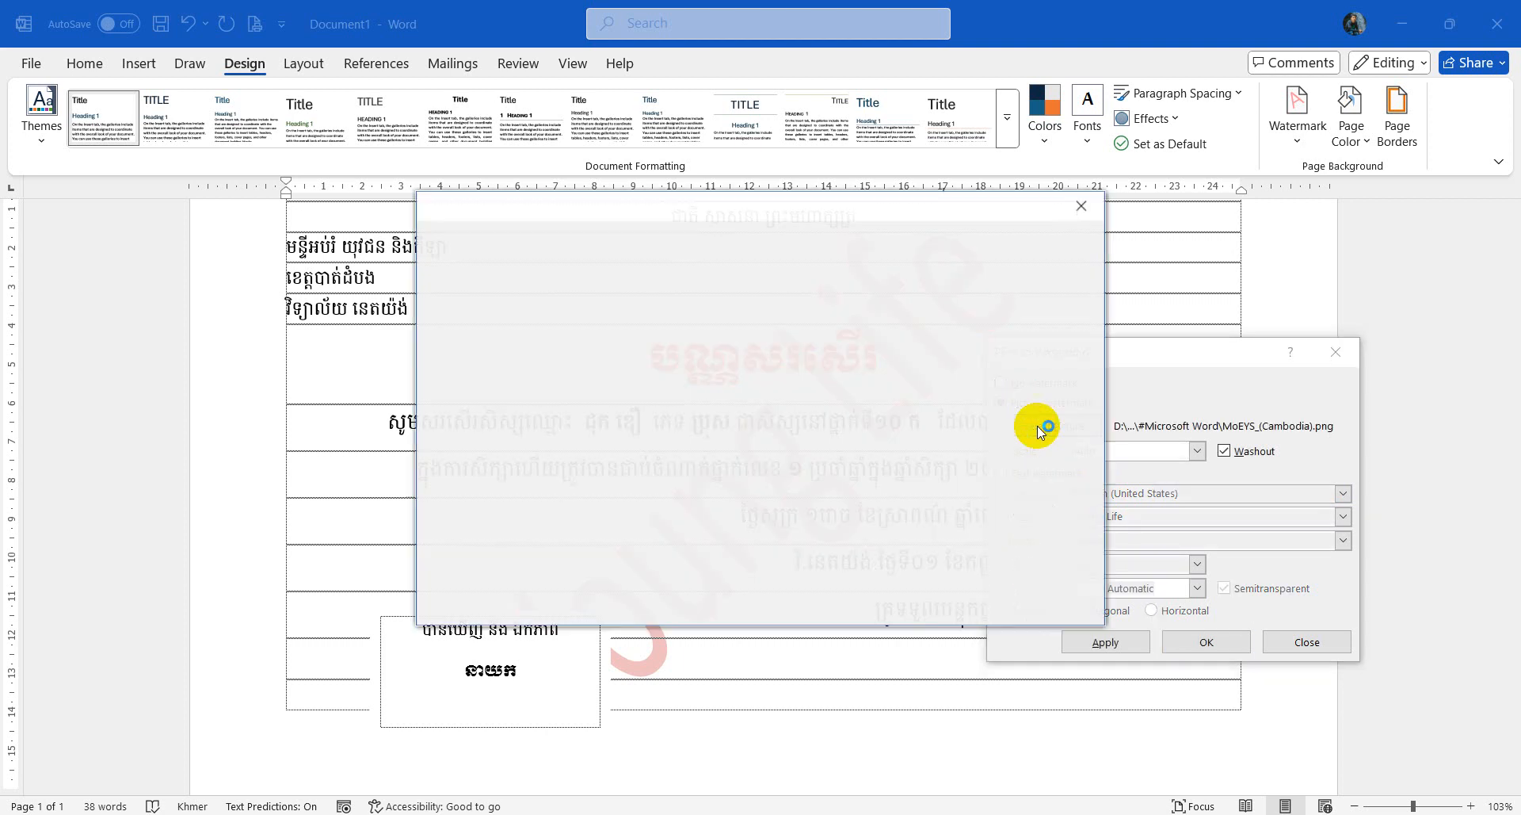
{"action": "left_click", "coordinate": [662, 297]}
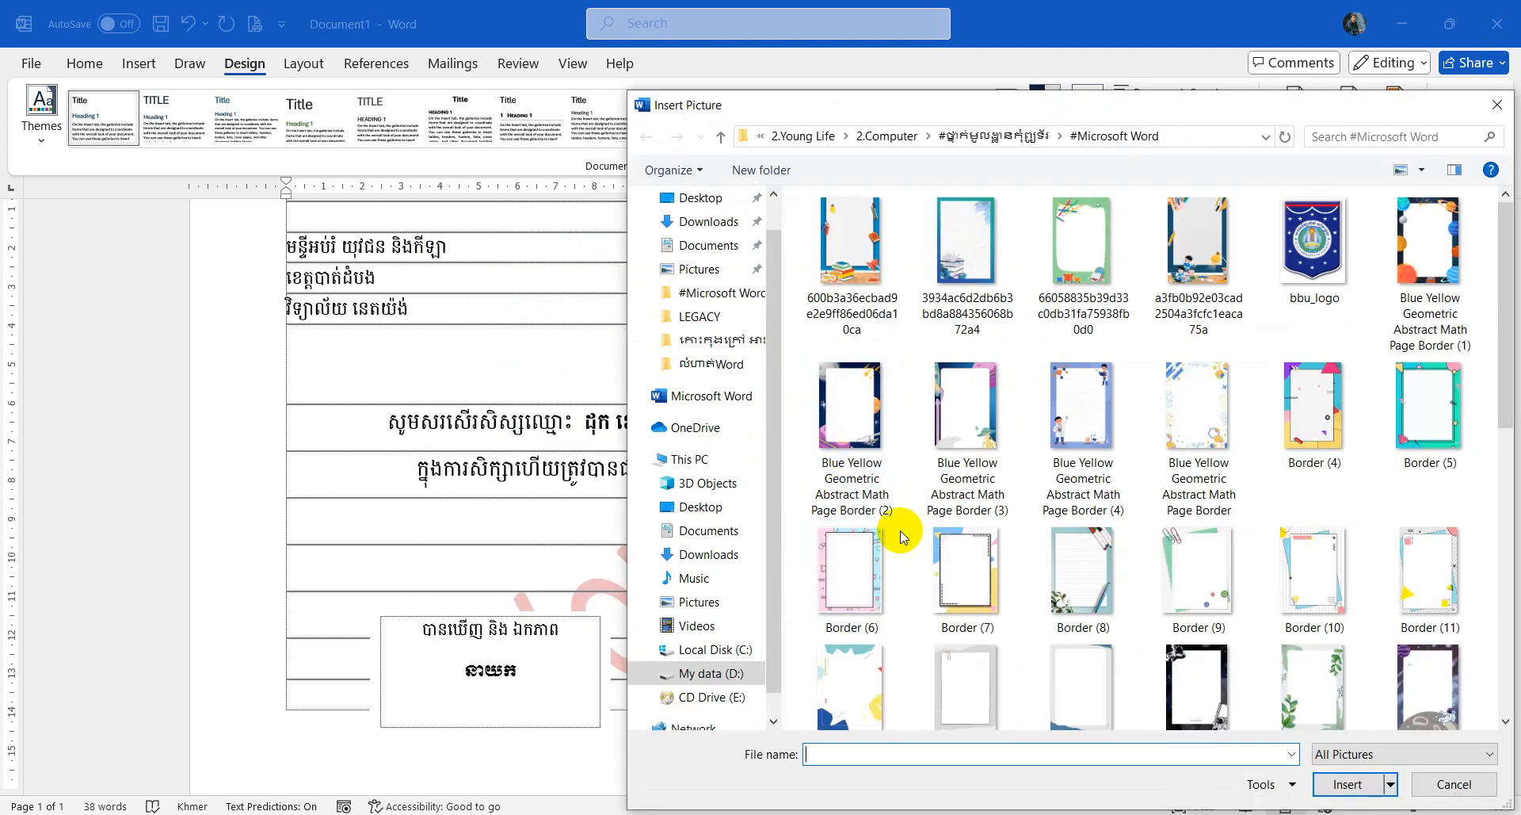
{"action": "scroll", "coordinate": [900, 526], "scroll_direction": "down", "scroll_amount": 5}
{"action": "double_click", "coordinate": [1315, 325]}
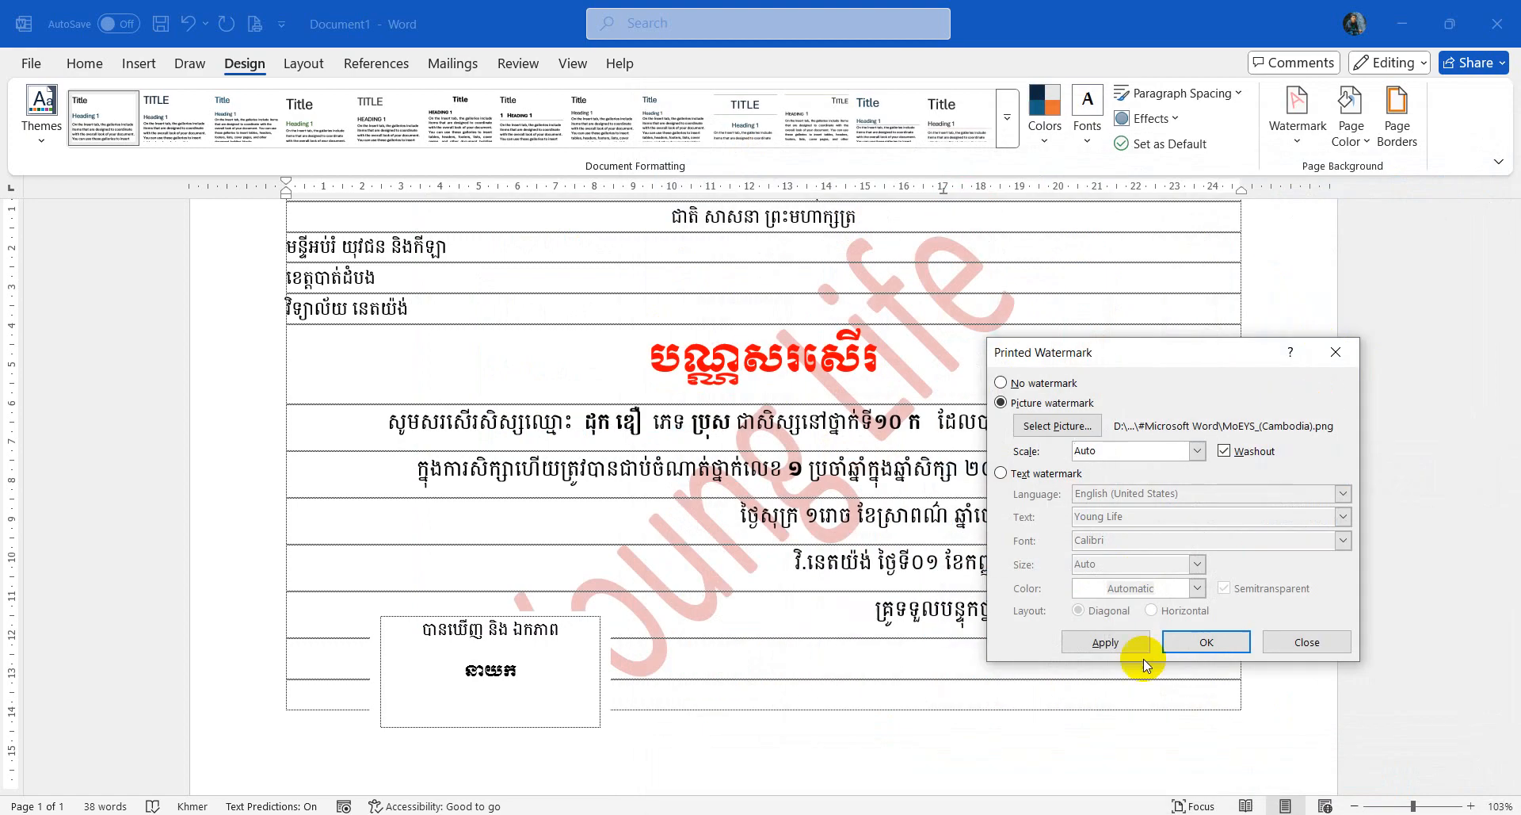
{"action": "left_click", "coordinate": [1102, 640]}
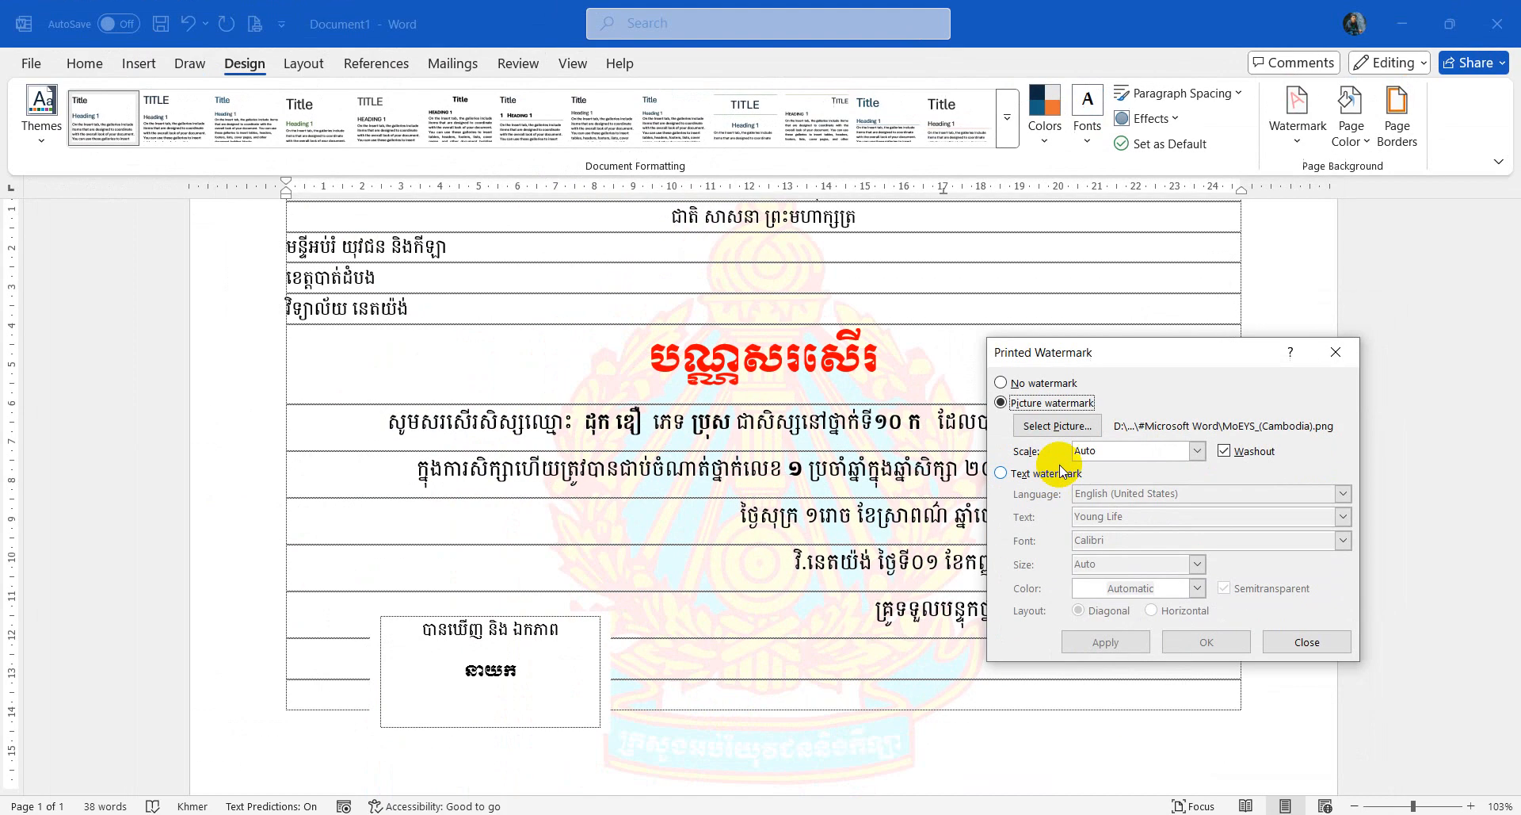
{"action": "left_click", "coordinate": [1351, 362]}
Step: Remove the fill of the signature text box so the watermark shows through, and nudge the box's position slightly
{"action": "scroll", "coordinate": [935, 515], "scroll_direction": "up", "scroll_amount": 1}
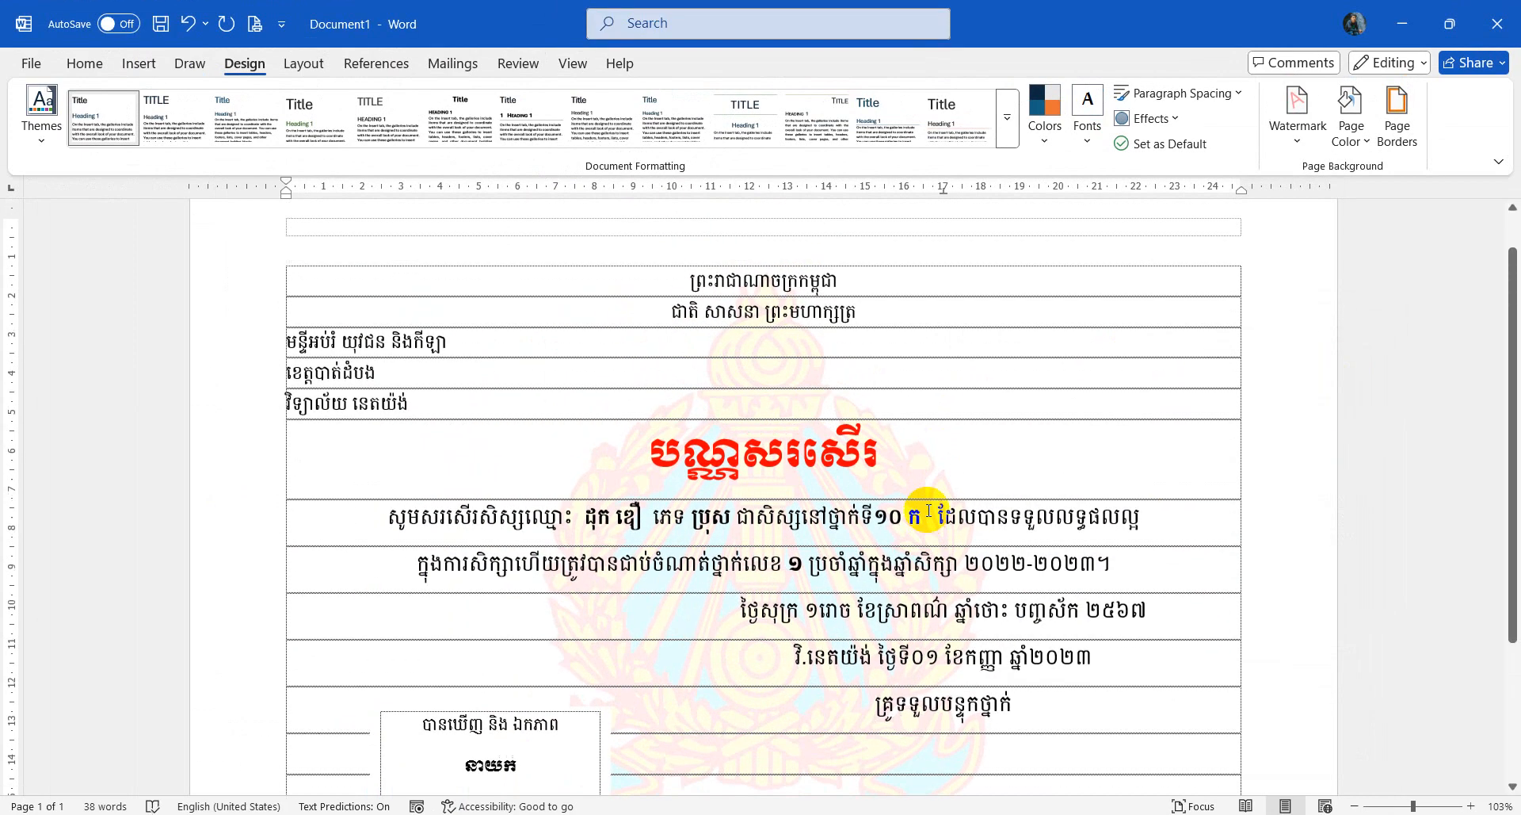
{"action": "scroll", "coordinate": [890, 510], "scroll_direction": "down", "scroll_amount": 1}
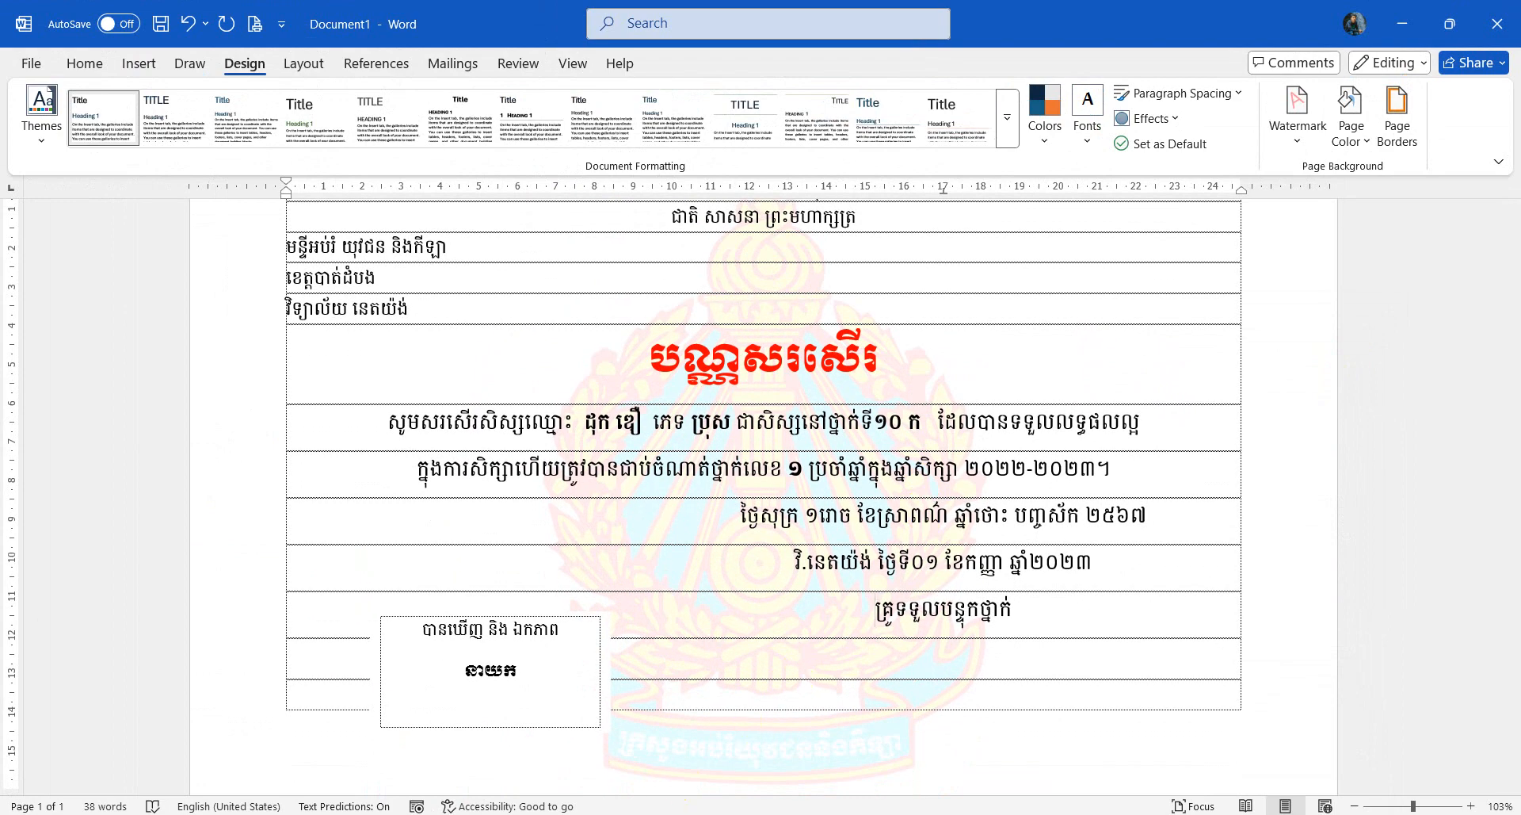
{"action": "left_click", "coordinate": [588, 620]}
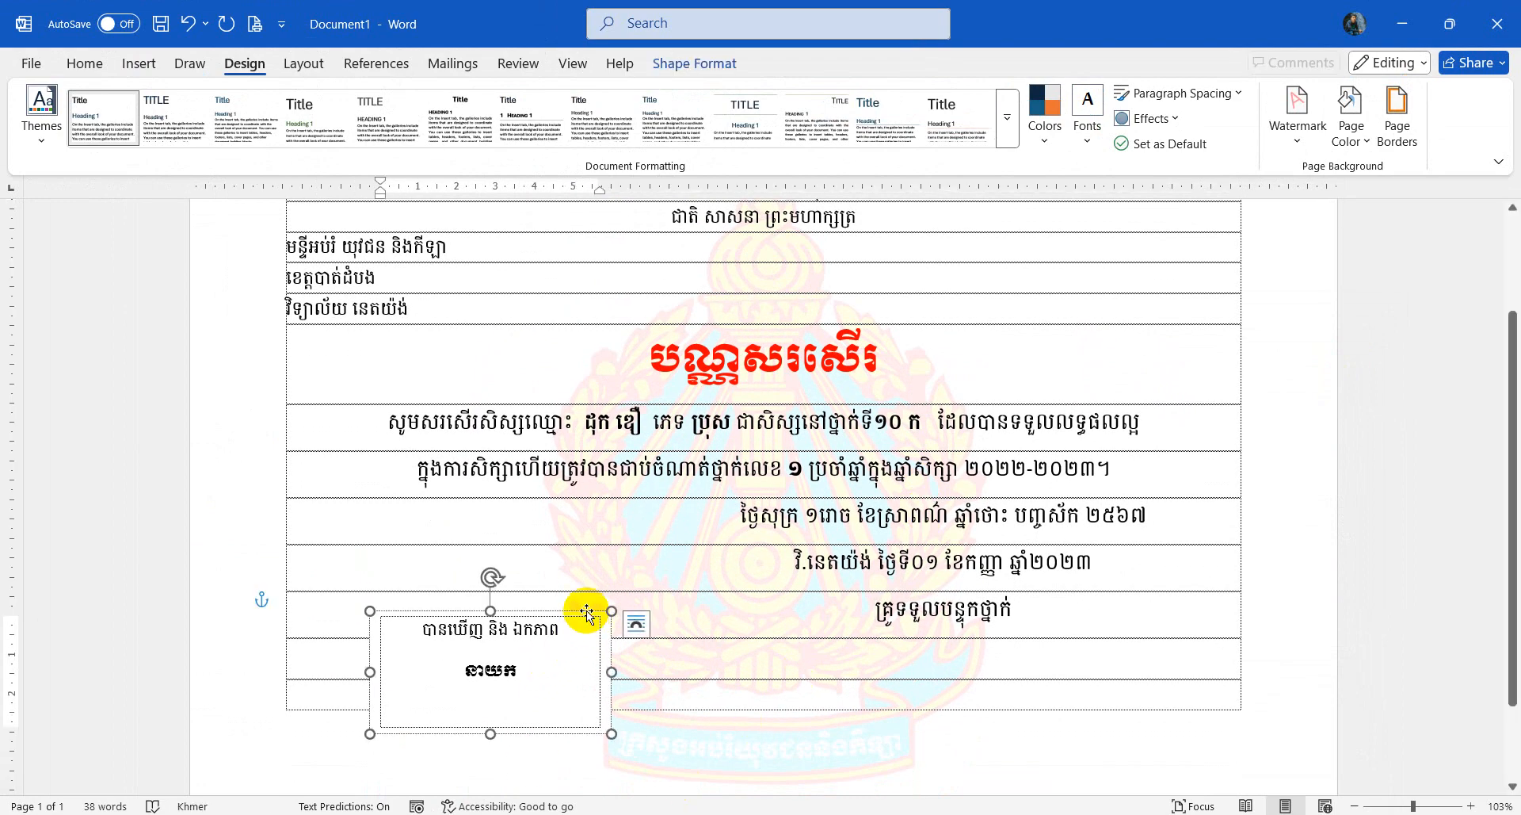
{"action": "mouse_move", "coordinate": [587, 612]}
{"action": "left_mouse_down"}
{"action": "mouse_move", "coordinate": [781, 547]}
{"action": "mouse_move", "coordinate": [572, 618]}
{"action": "left_mouse_up"}
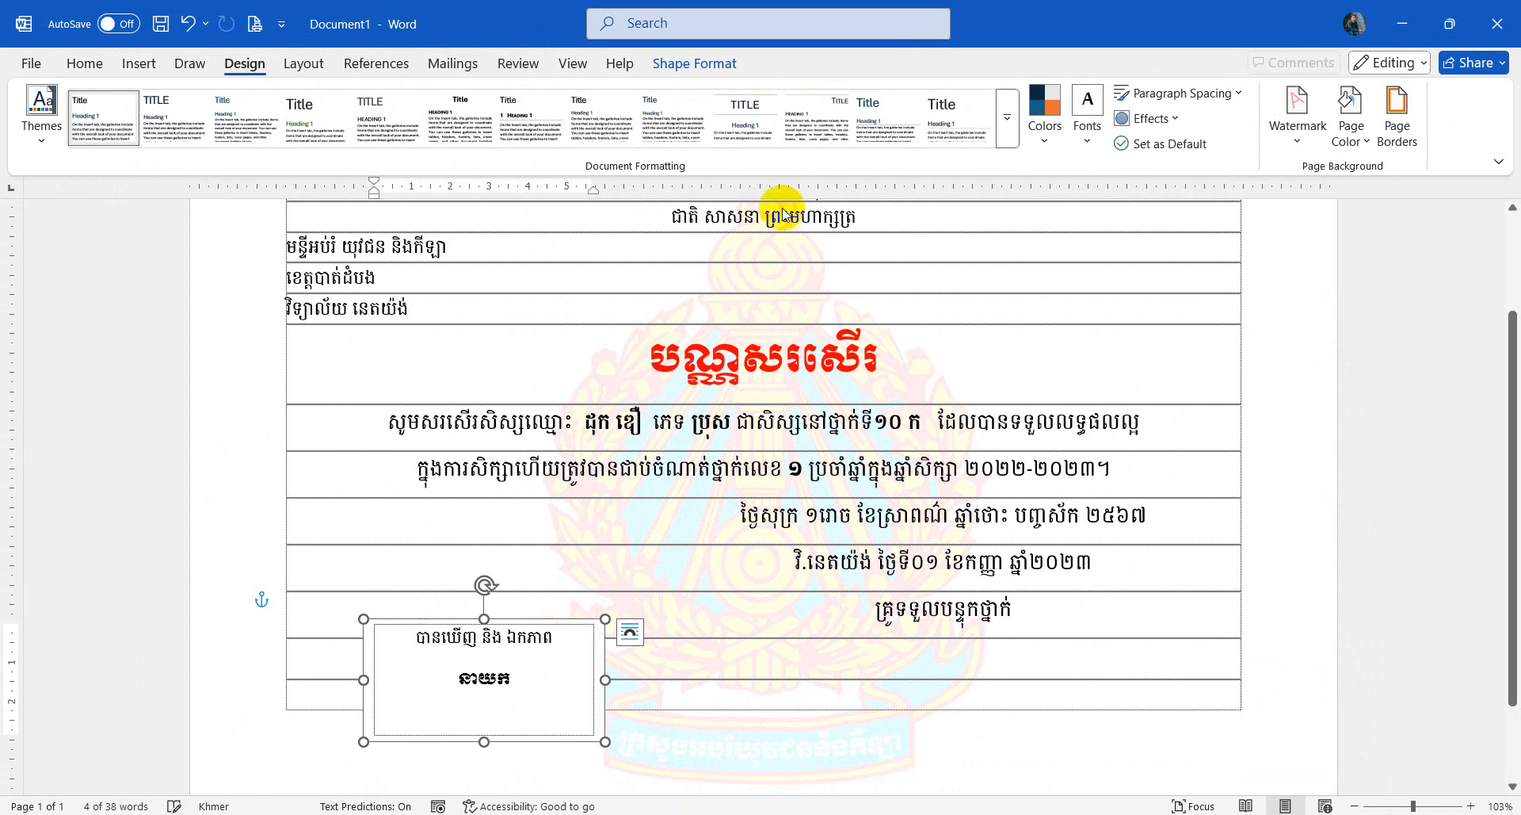
{"action": "left_click", "coordinate": [698, 64]}
{"action": "left_click", "coordinate": [527, 93]}
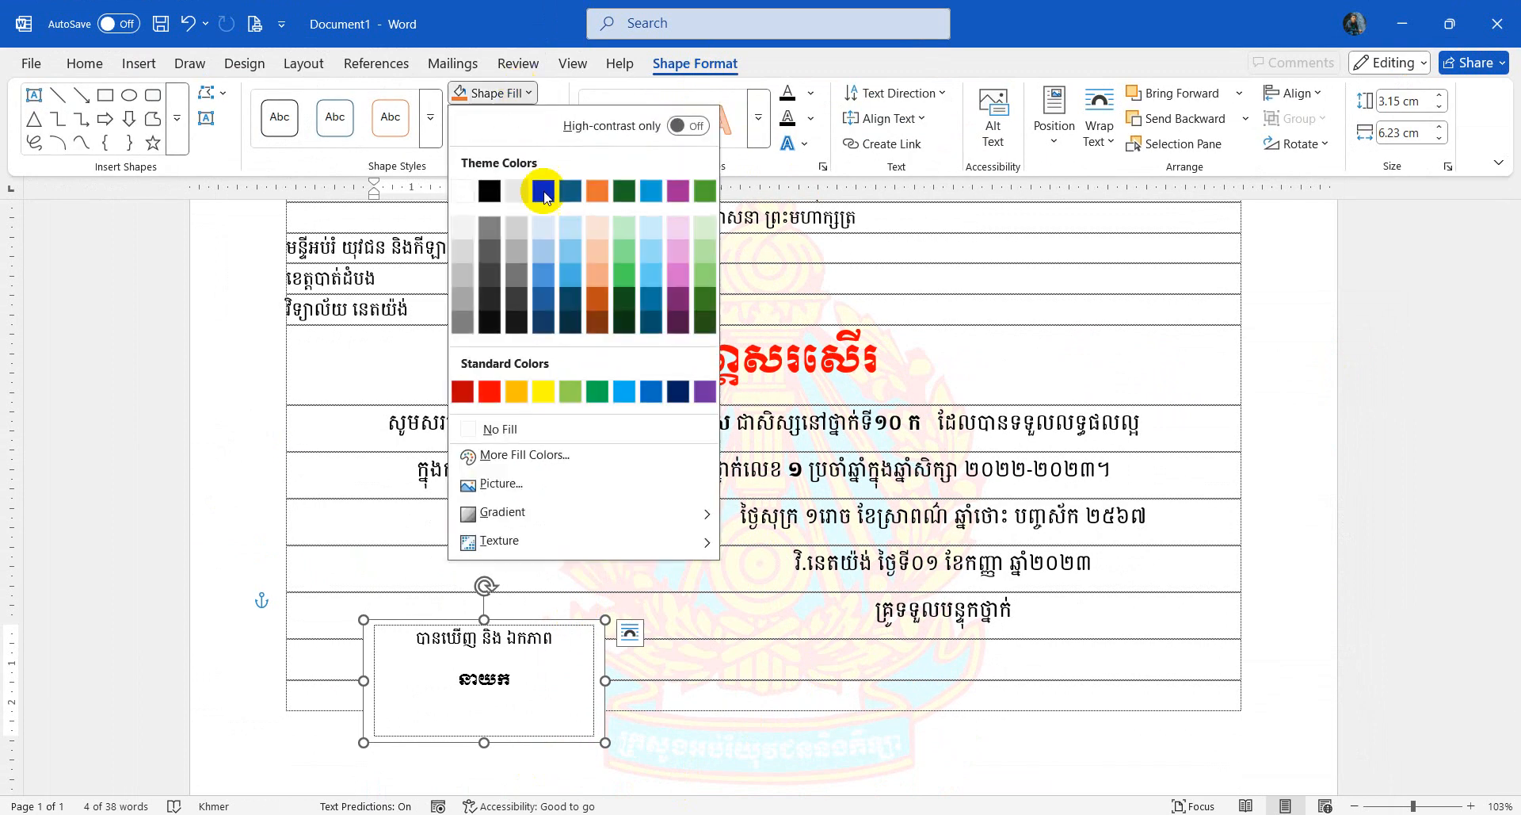
{"action": "left_click", "coordinate": [531, 432]}
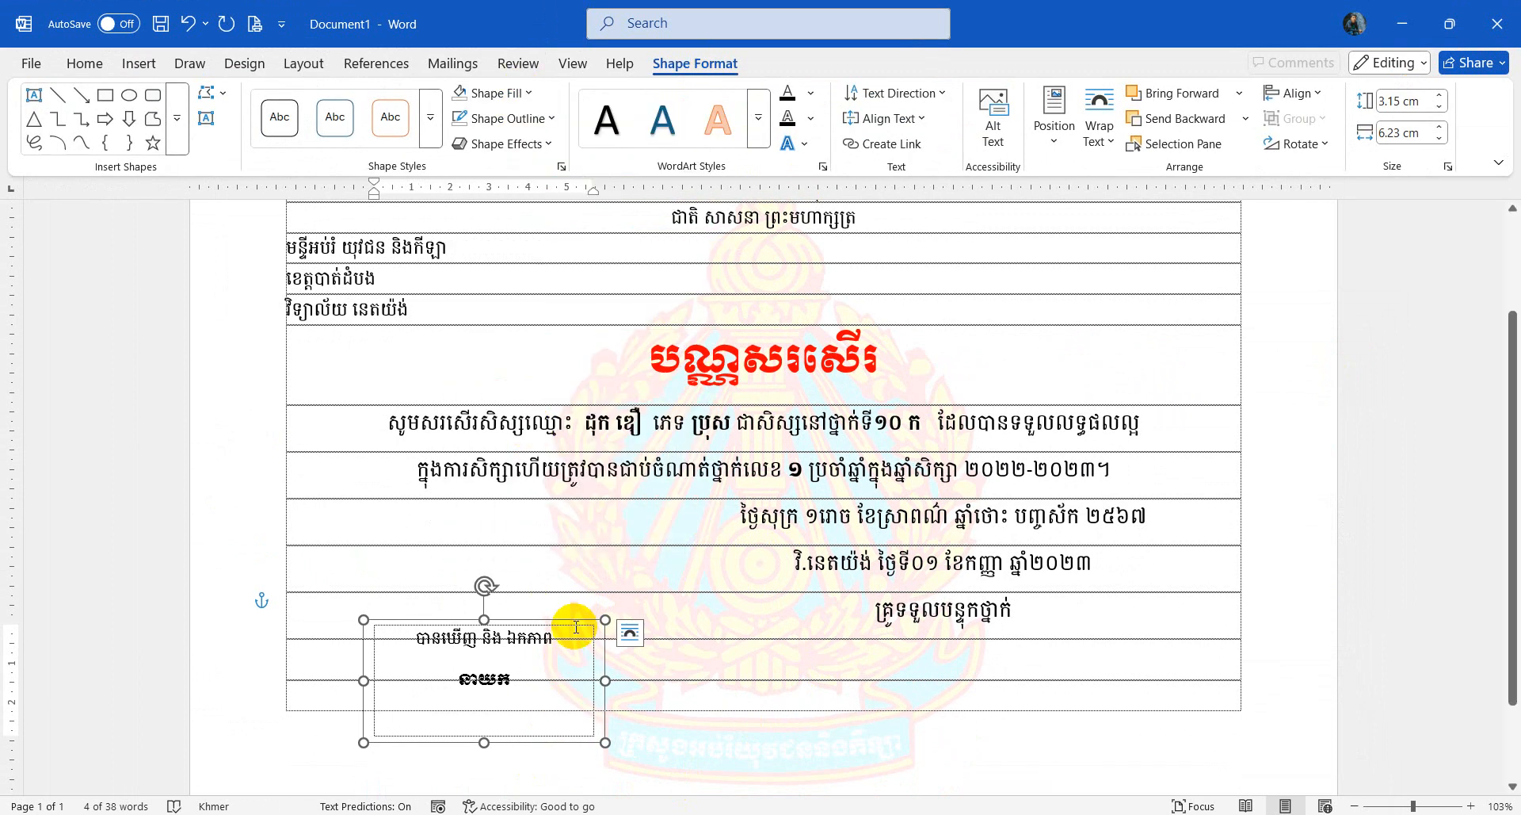
{"action": "mouse_move", "coordinate": [589, 615]}
{"action": "left_mouse_down"}
{"action": "mouse_move", "coordinate": [607, 612]}
{"action": "mouse_move", "coordinate": [554, 621]}
{"action": "mouse_move", "coordinate": [595, 614]}
{"action": "left_mouse_up"}
Step: Check the logo in the reference certificate in Foxit PDF Reader, and insert the MoEYS_(Cambodia) picture into the Word document
{"action": "scroll", "coordinate": [1022, 373], "scroll_direction": "up", "scroll_amount": 2}
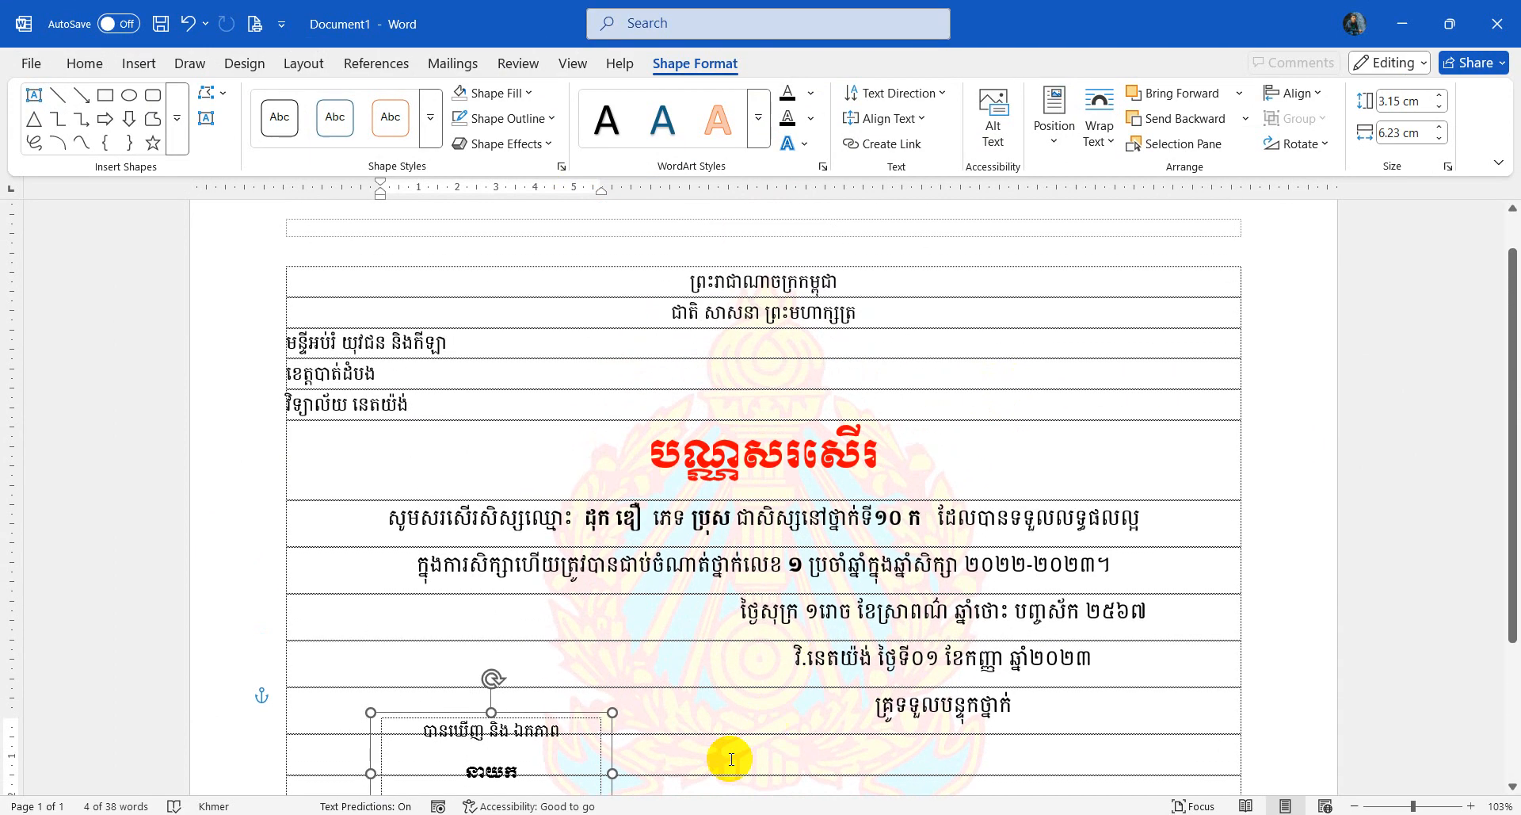
{"action": "key", "text": "alt+Tab"}
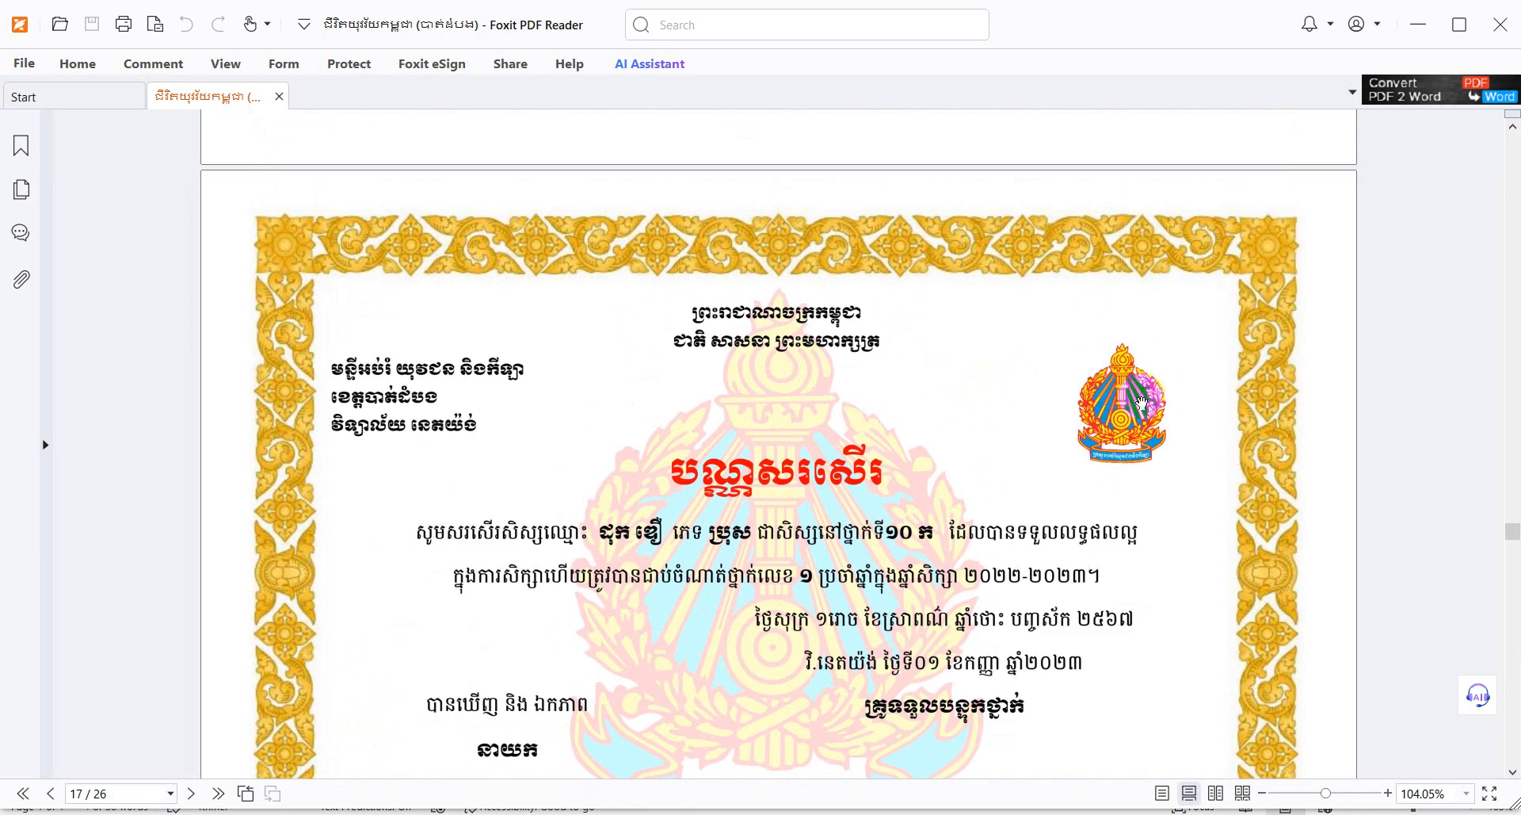
{"action": "left_click", "coordinate": [570, 785]}
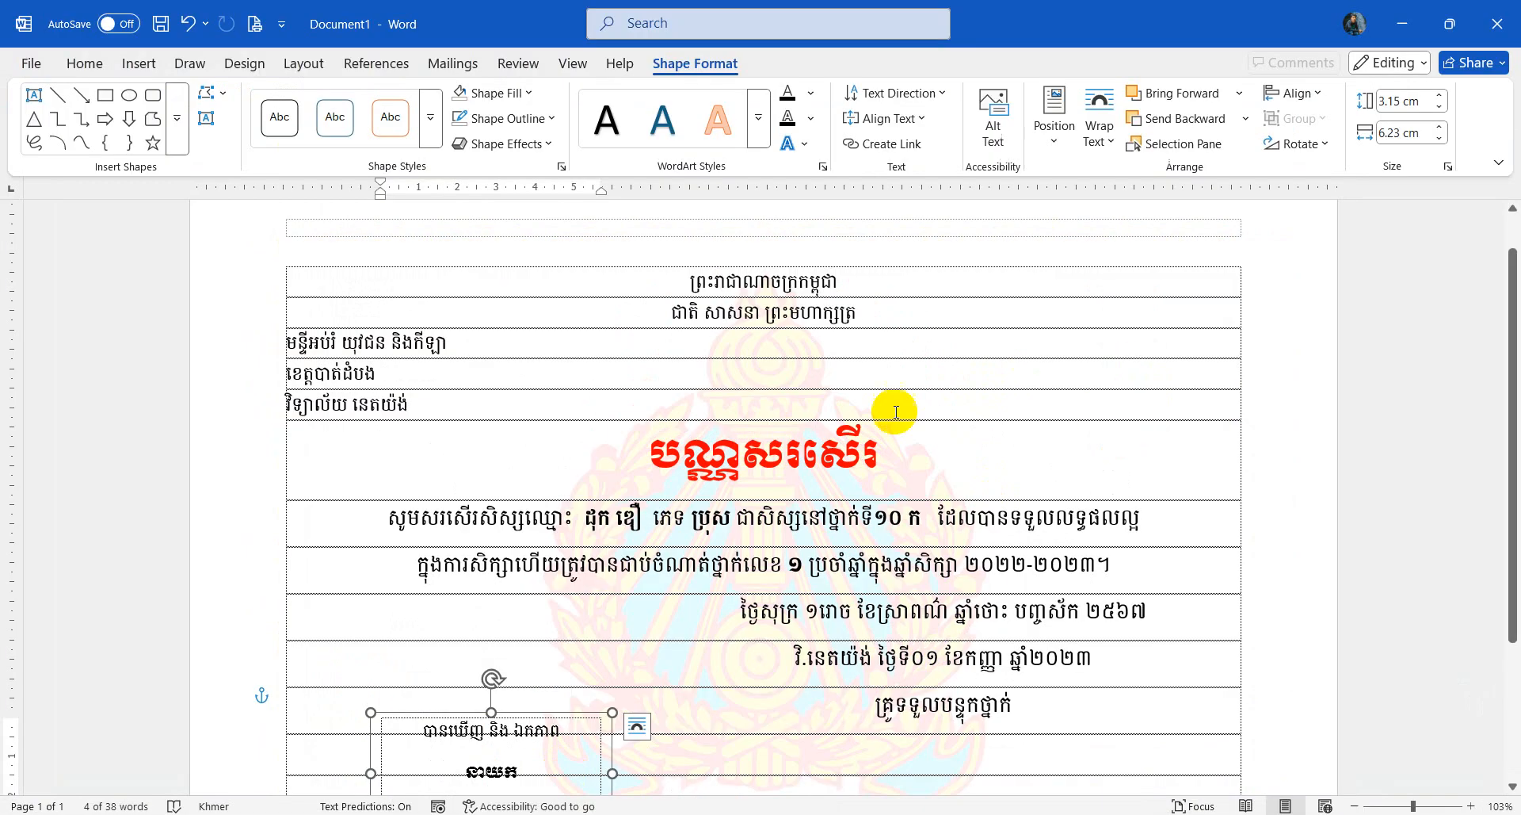
{"action": "left_click", "coordinate": [133, 65]}
{"action": "left_click", "coordinate": [242, 110]}
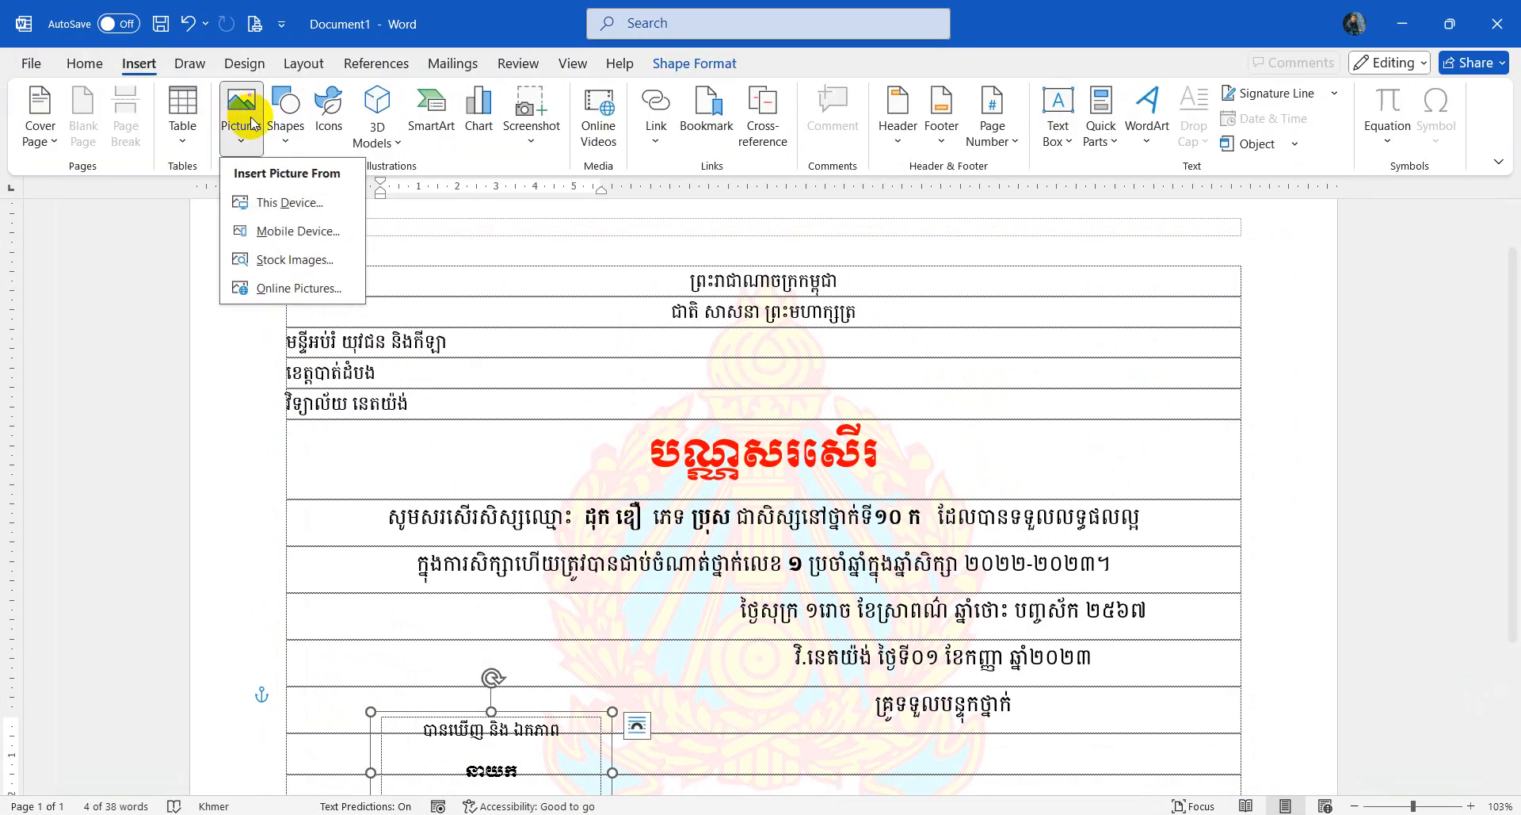
{"action": "left_click", "coordinate": [272, 208]}
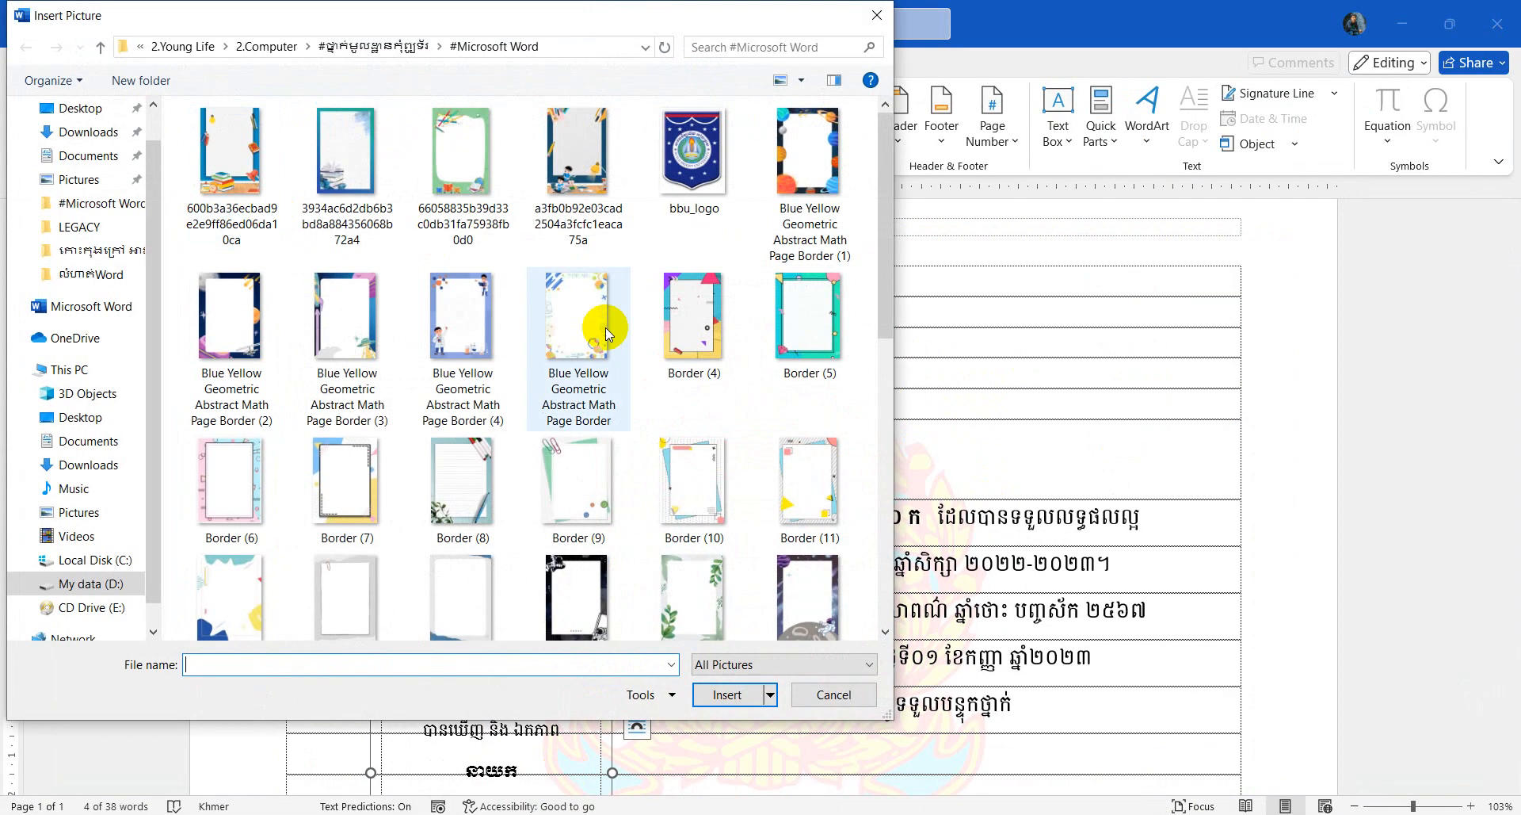
{"action": "scroll", "coordinate": [606, 327], "scroll_direction": "down", "scroll_amount": 5}
{"action": "left_click", "coordinate": [726, 287]}
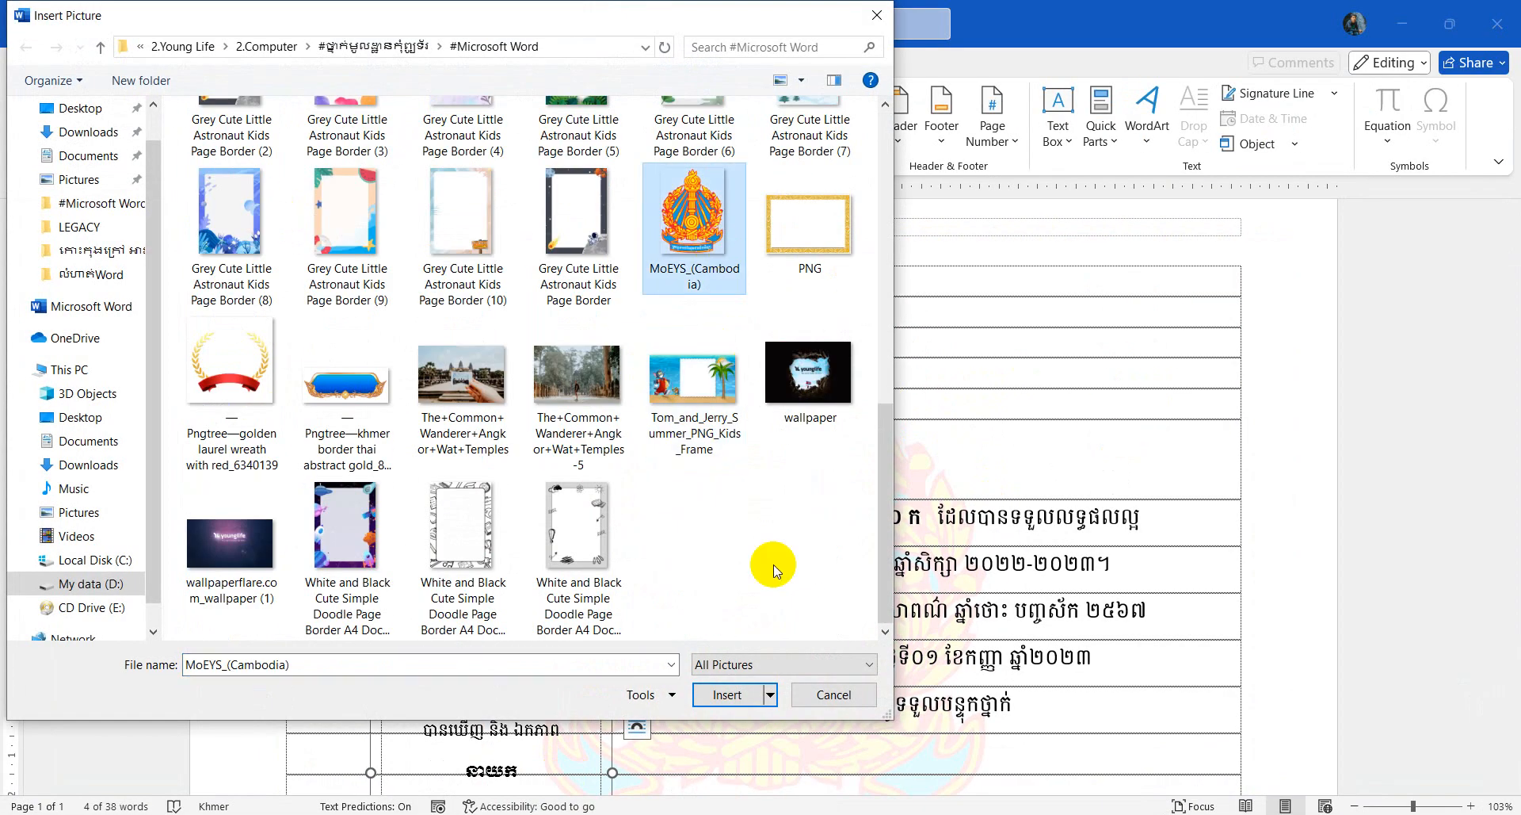
{"action": "left_click", "coordinate": [723, 694]}
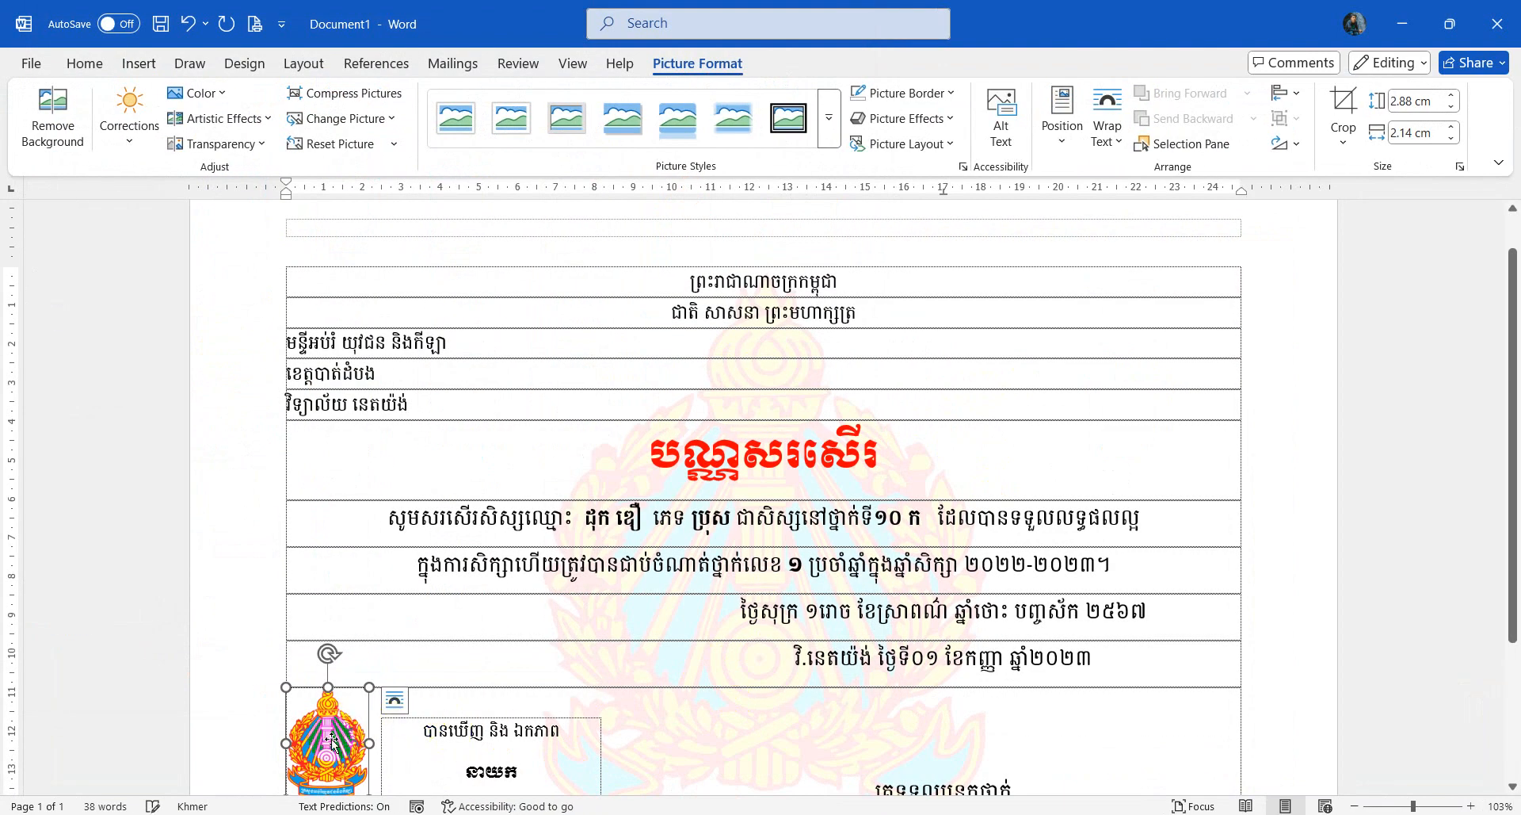
Step: Set the logo picture's text wrapping to In Front of Text and move it to the upper-right area of the certificate, beside the heading lines
{"action": "left_click_drag", "start_coordinate": [333, 742], "coordinate": [527, 444]}
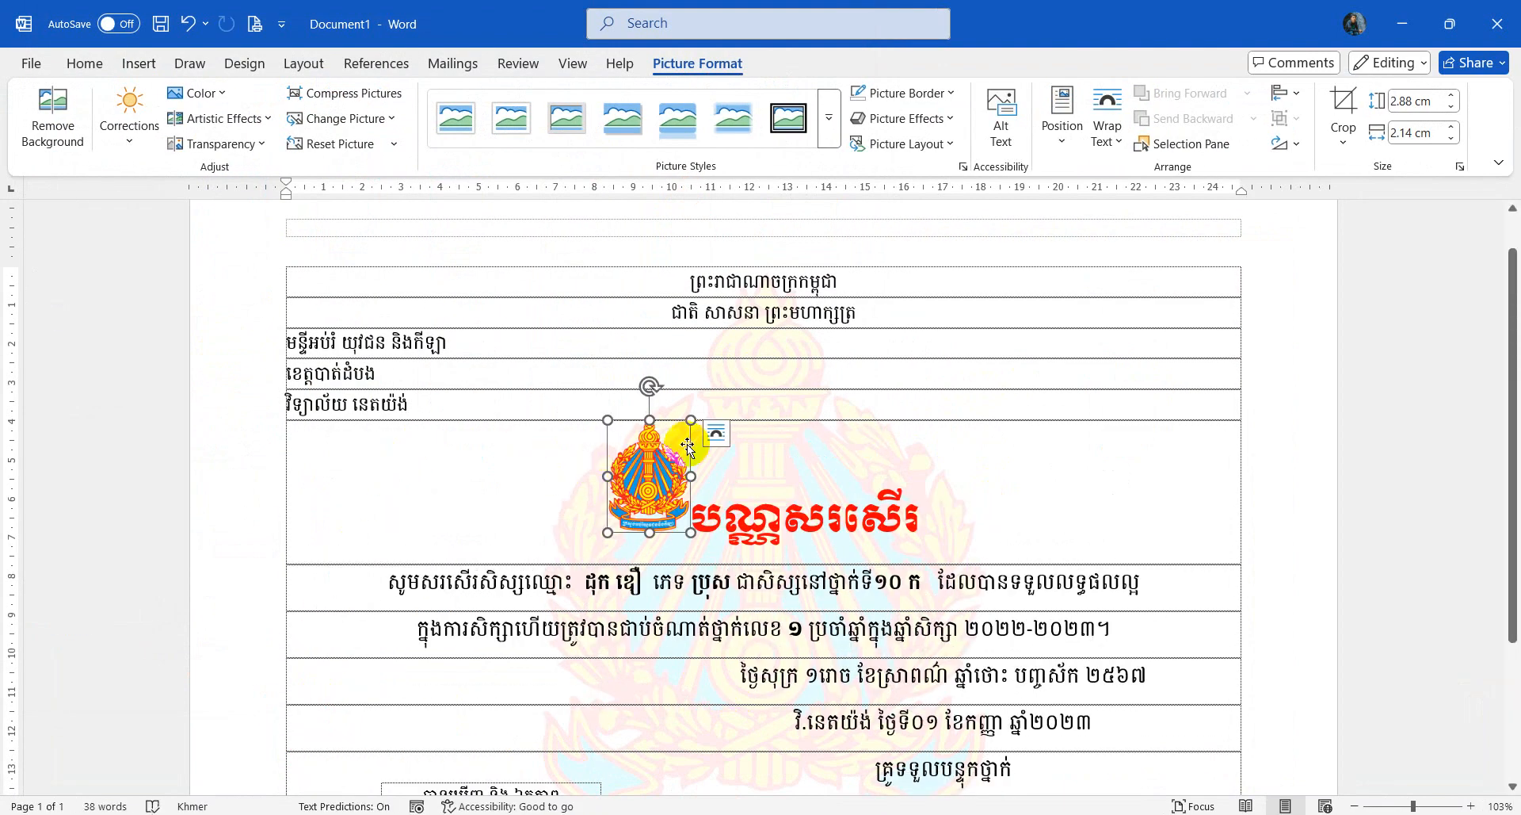
{"action": "left_click", "coordinate": [716, 433]}
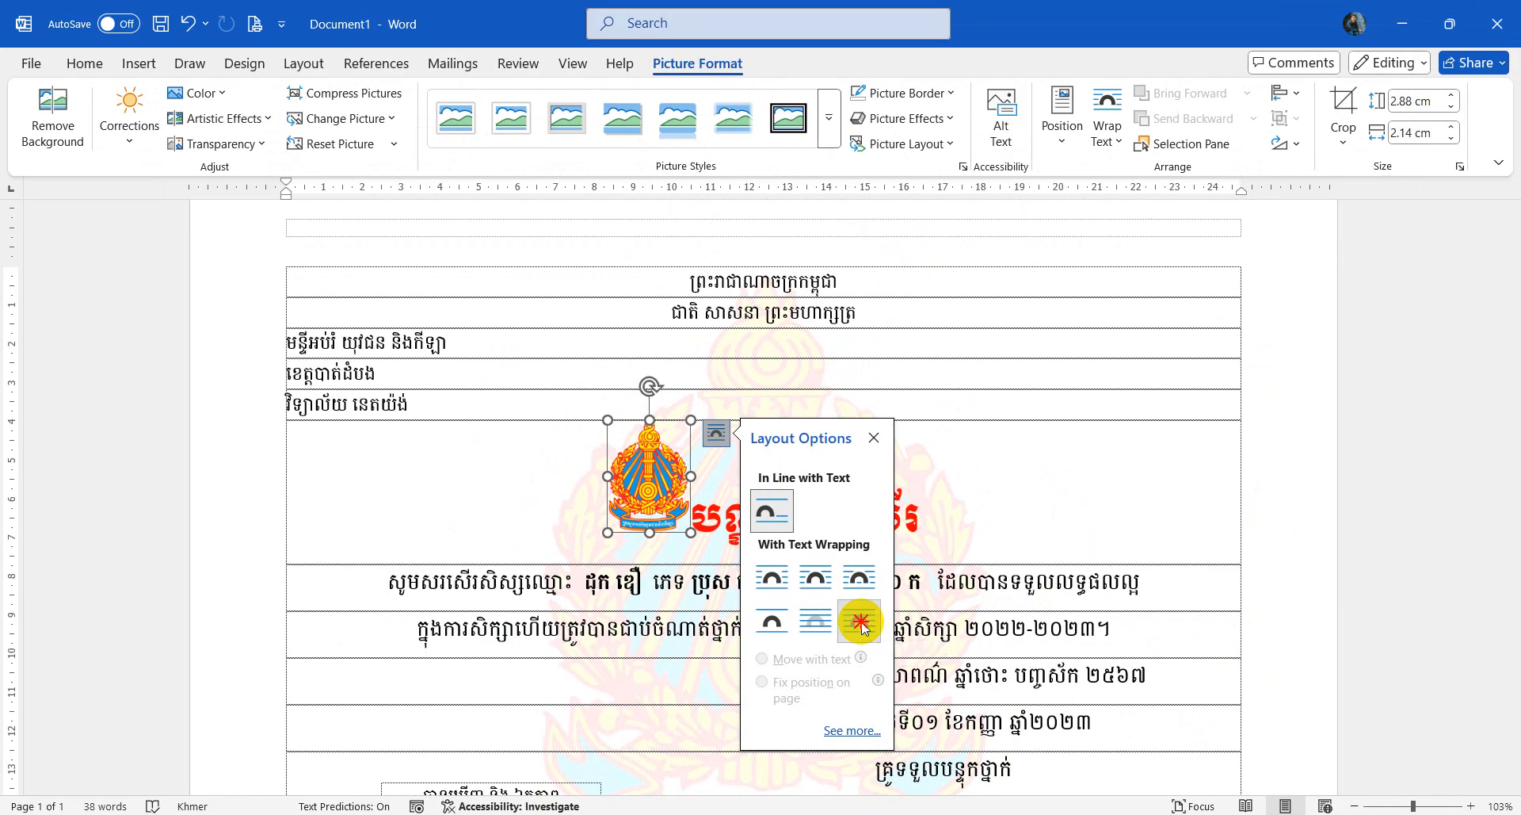
{"action": "left_click", "coordinate": [860, 622]}
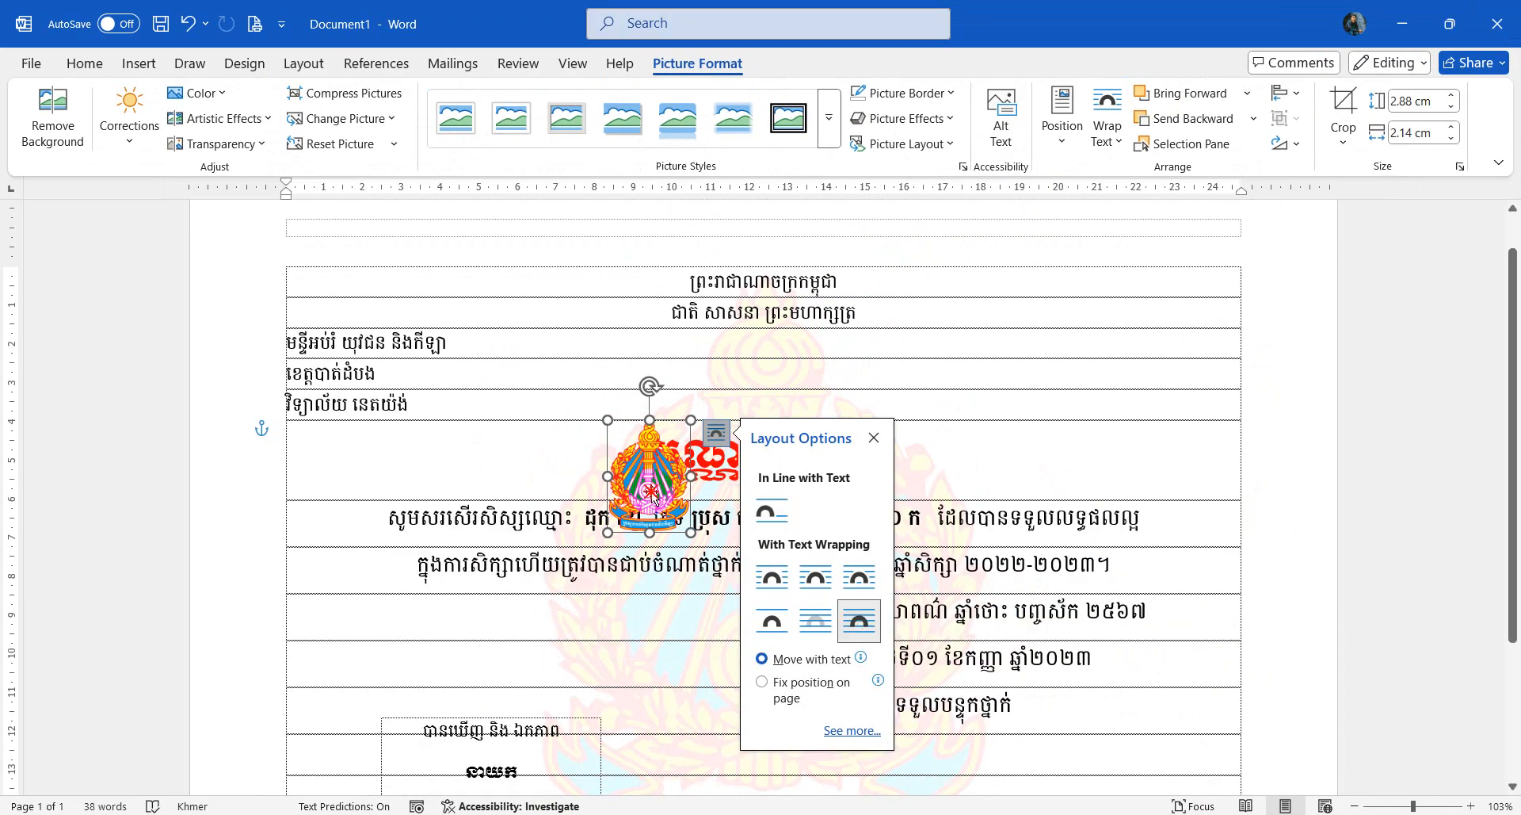
{"action": "left_click_drag", "start_coordinate": [652, 497], "coordinate": [1116, 362]}
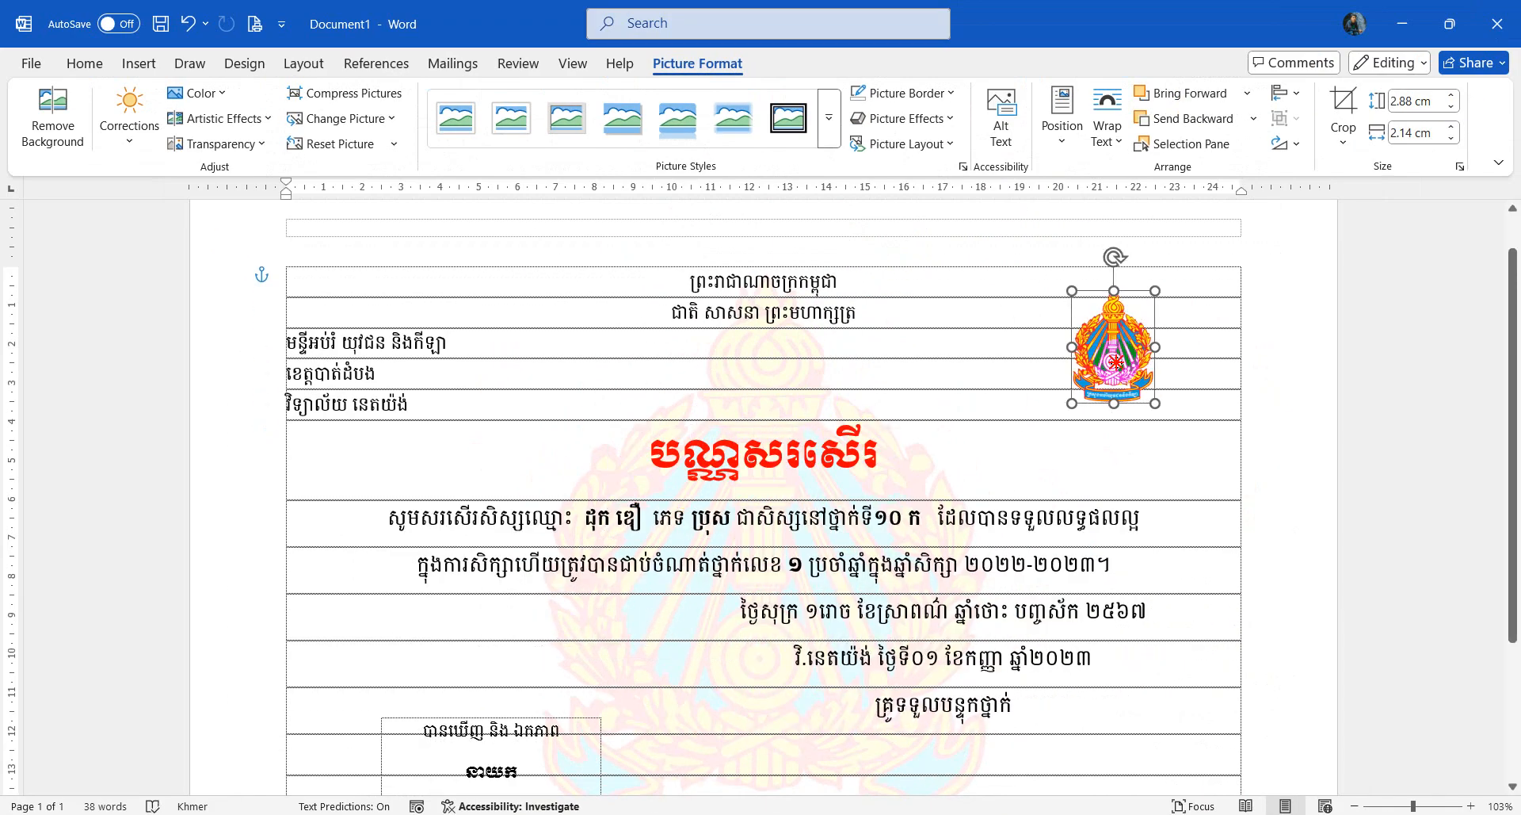
Step: Compare the logo's placement with the reference certificate in Foxit PDF Reader, and nudge the logo slightly down and right in Word
{"action": "left_click", "coordinate": [693, 813]}
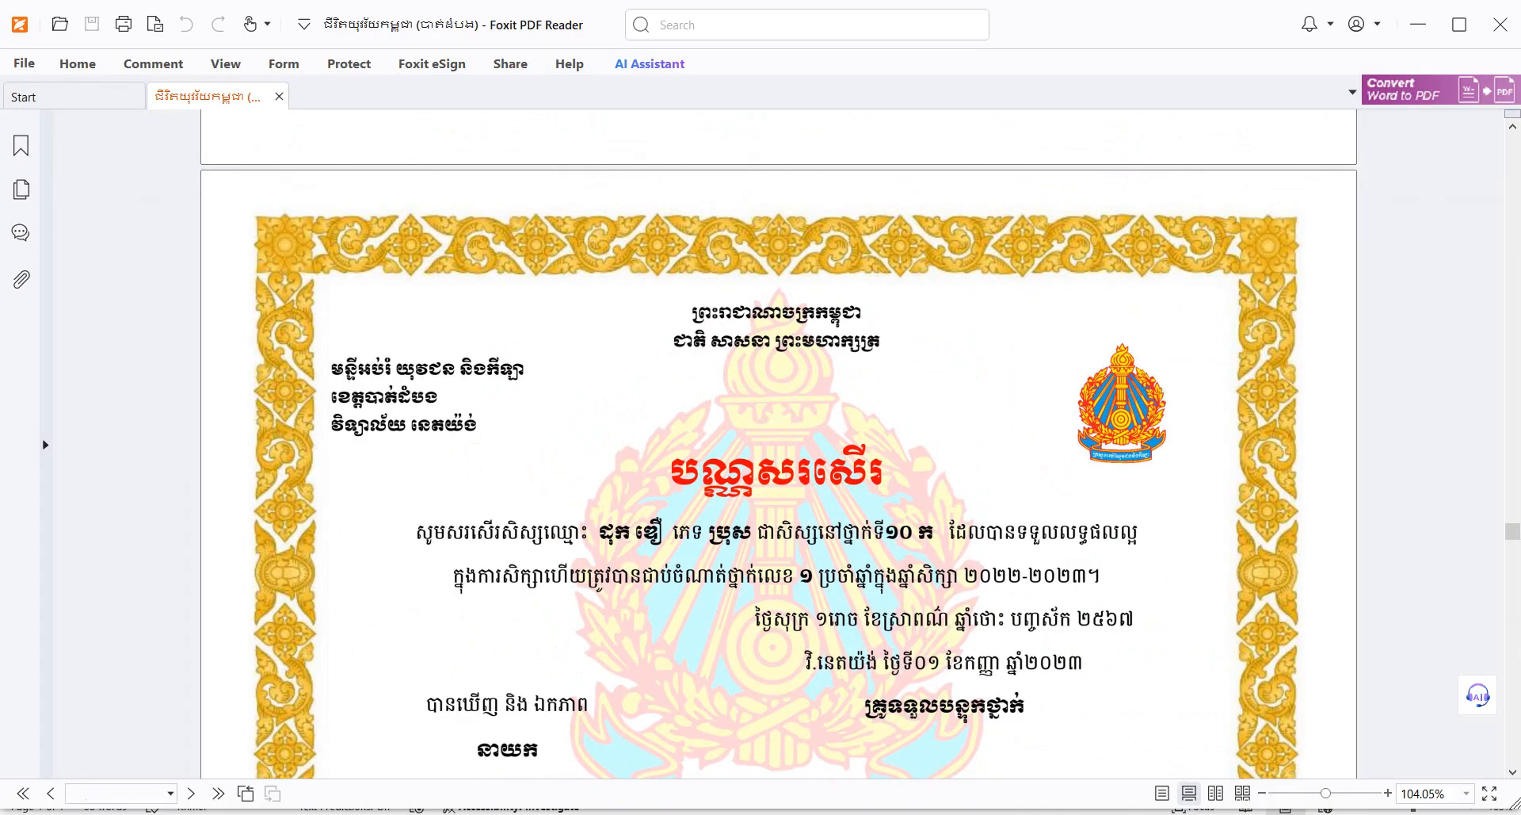
{"action": "left_click", "coordinate": [692, 814]}
{"action": "mouse_move", "coordinate": [1120, 364]}
{"action": "left_mouse_down"}
{"action": "mouse_move", "coordinate": [1132, 358]}
{"action": "mouse_move", "coordinate": [849, 326]}
{"action": "mouse_move", "coordinate": [356, 303]}
{"action": "mouse_move", "coordinate": [1170, 396]}
{"action": "mouse_move", "coordinate": [1139, 349]}
{"action": "mouse_move", "coordinate": [1141, 382]}
{"action": "mouse_move", "coordinate": [1126, 383]}
{"action": "left_mouse_up"}
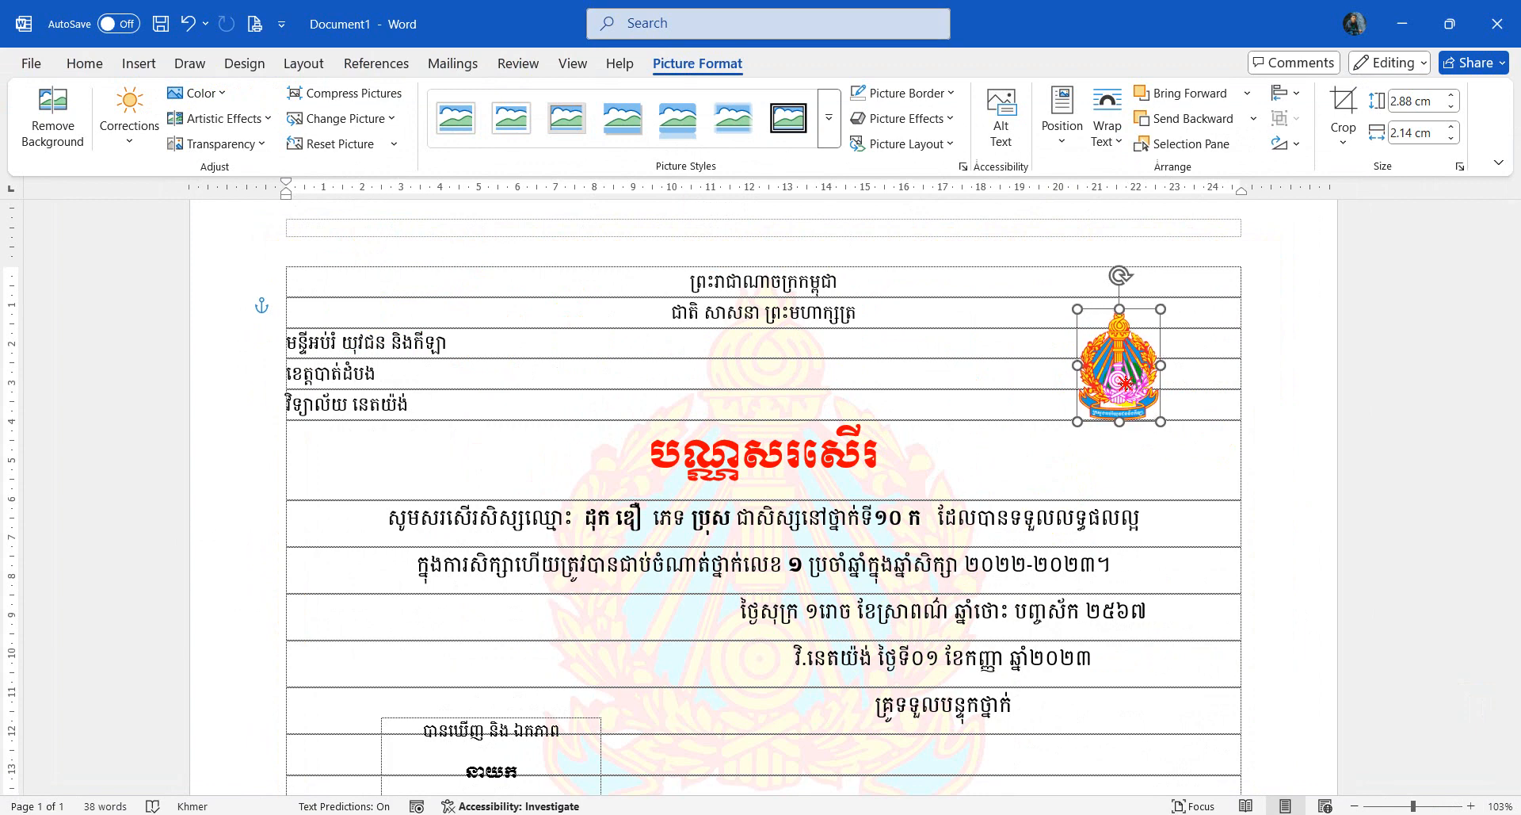
{"action": "left_click", "coordinate": [1129, 466]}
{"action": "scroll", "coordinate": [1128, 467], "scroll_direction": "down", "scroll_amount": 5}
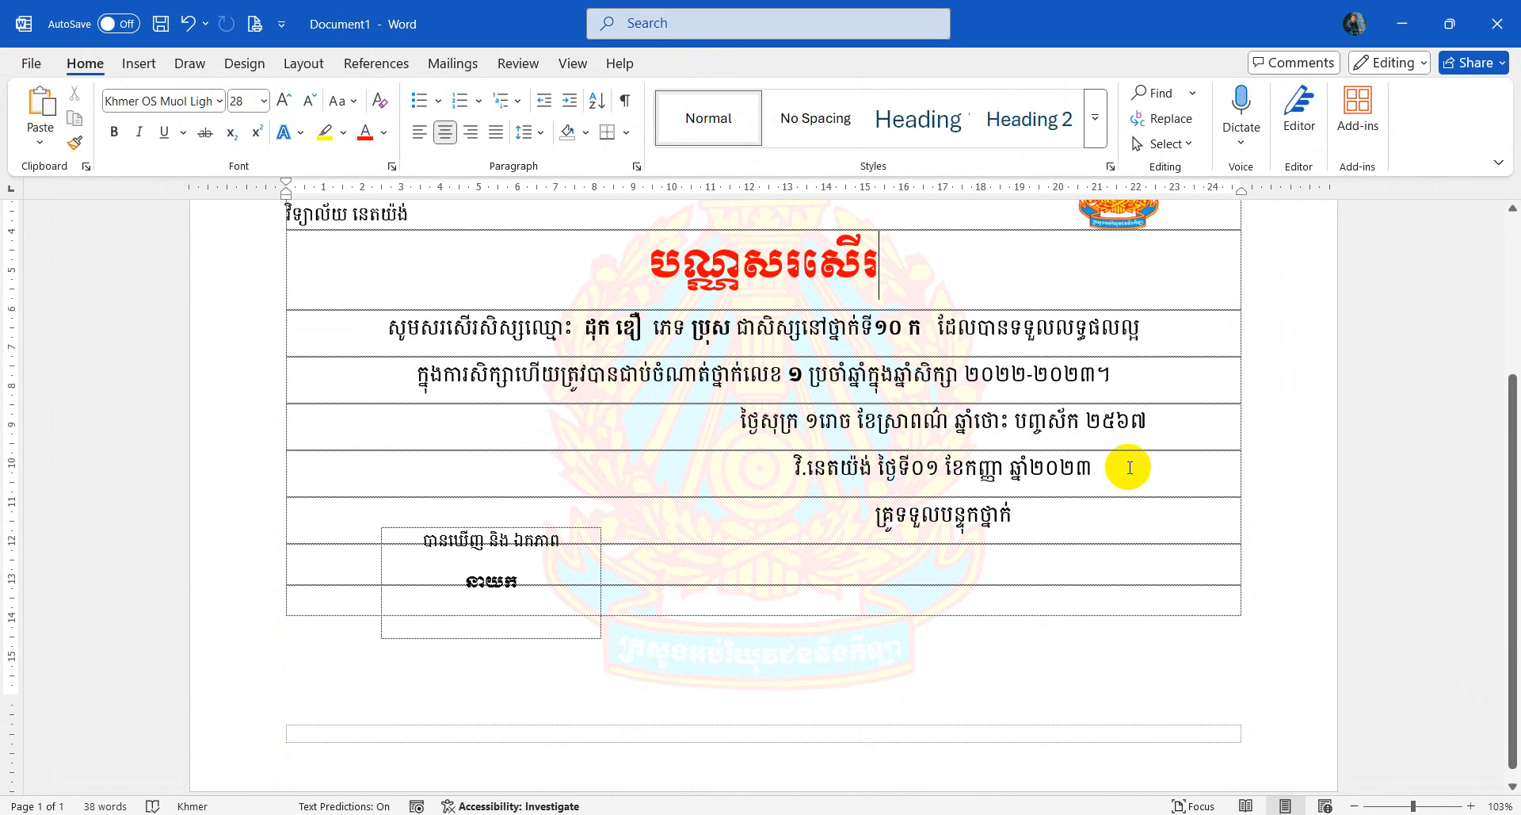
{"action": "scroll", "coordinate": [1125, 467], "scroll_direction": "up", "scroll_amount": 6}
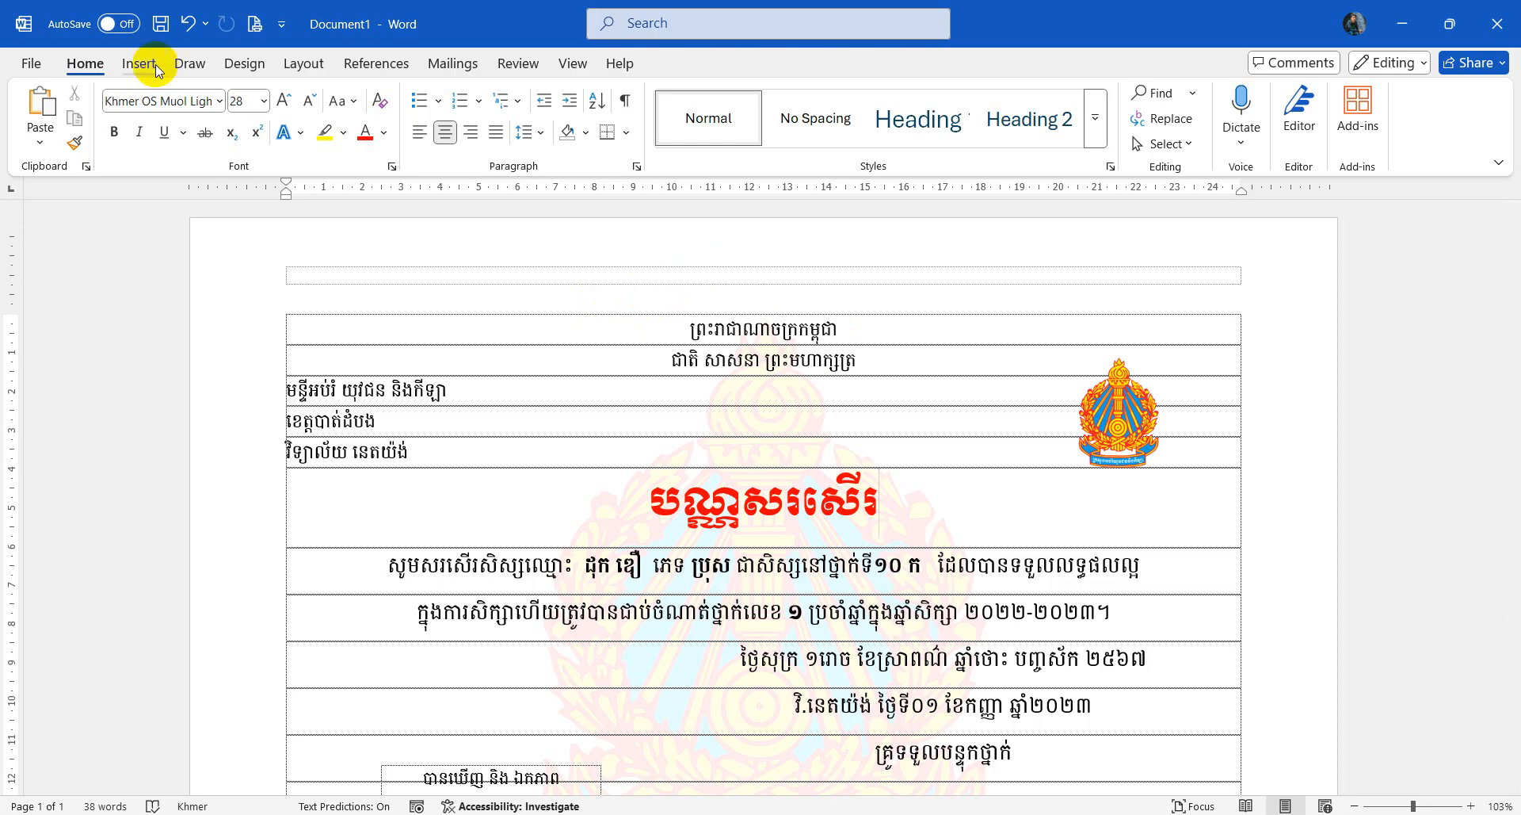
Step: Open the page header for editing
{"action": "double_click", "coordinate": [520, 252]}
{"action": "double_click", "coordinate": [519, 366]}
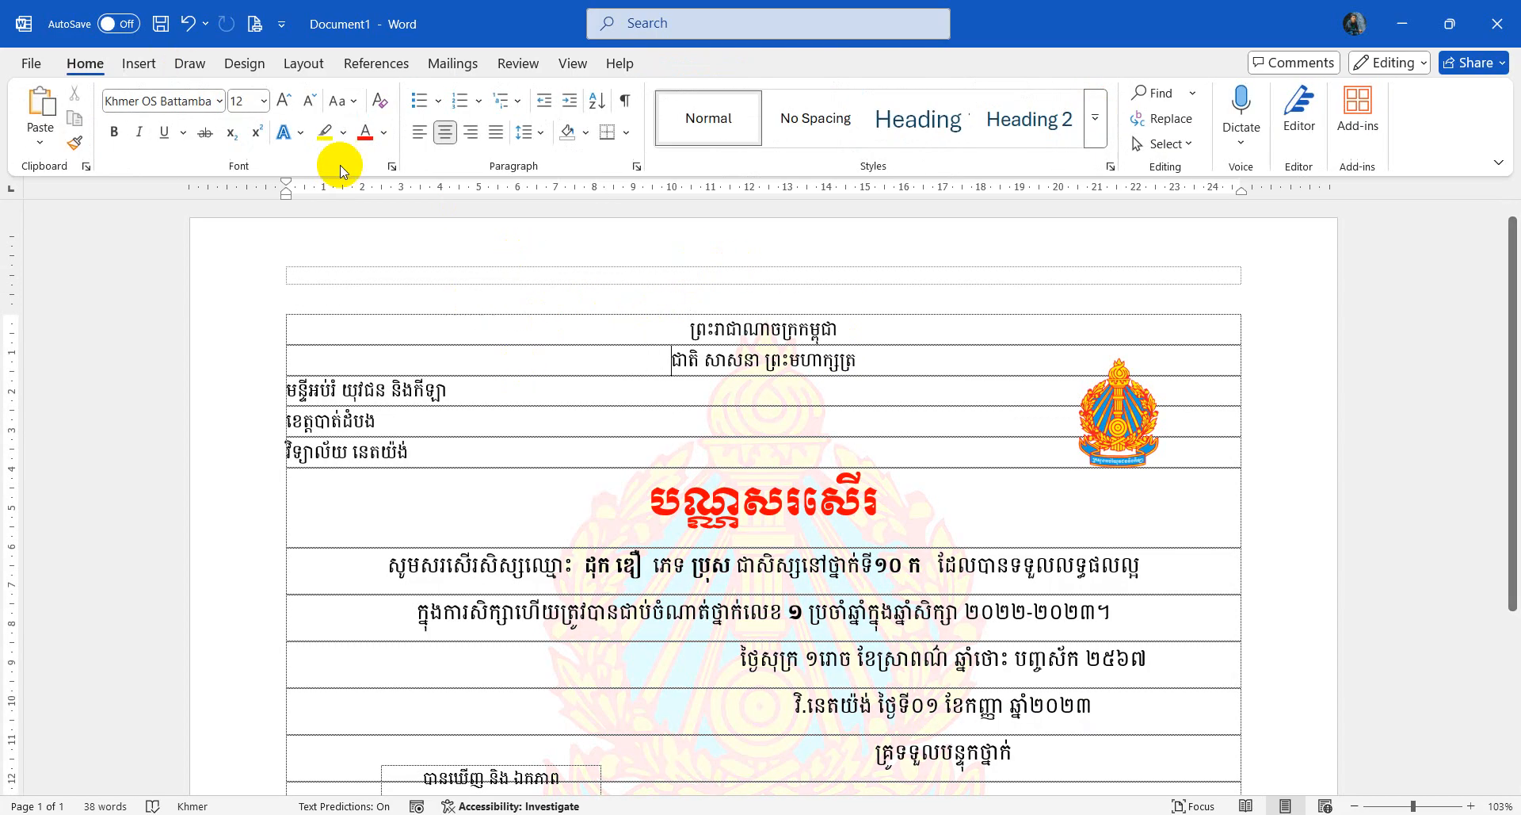
{"action": "left_click", "coordinate": [138, 63]}
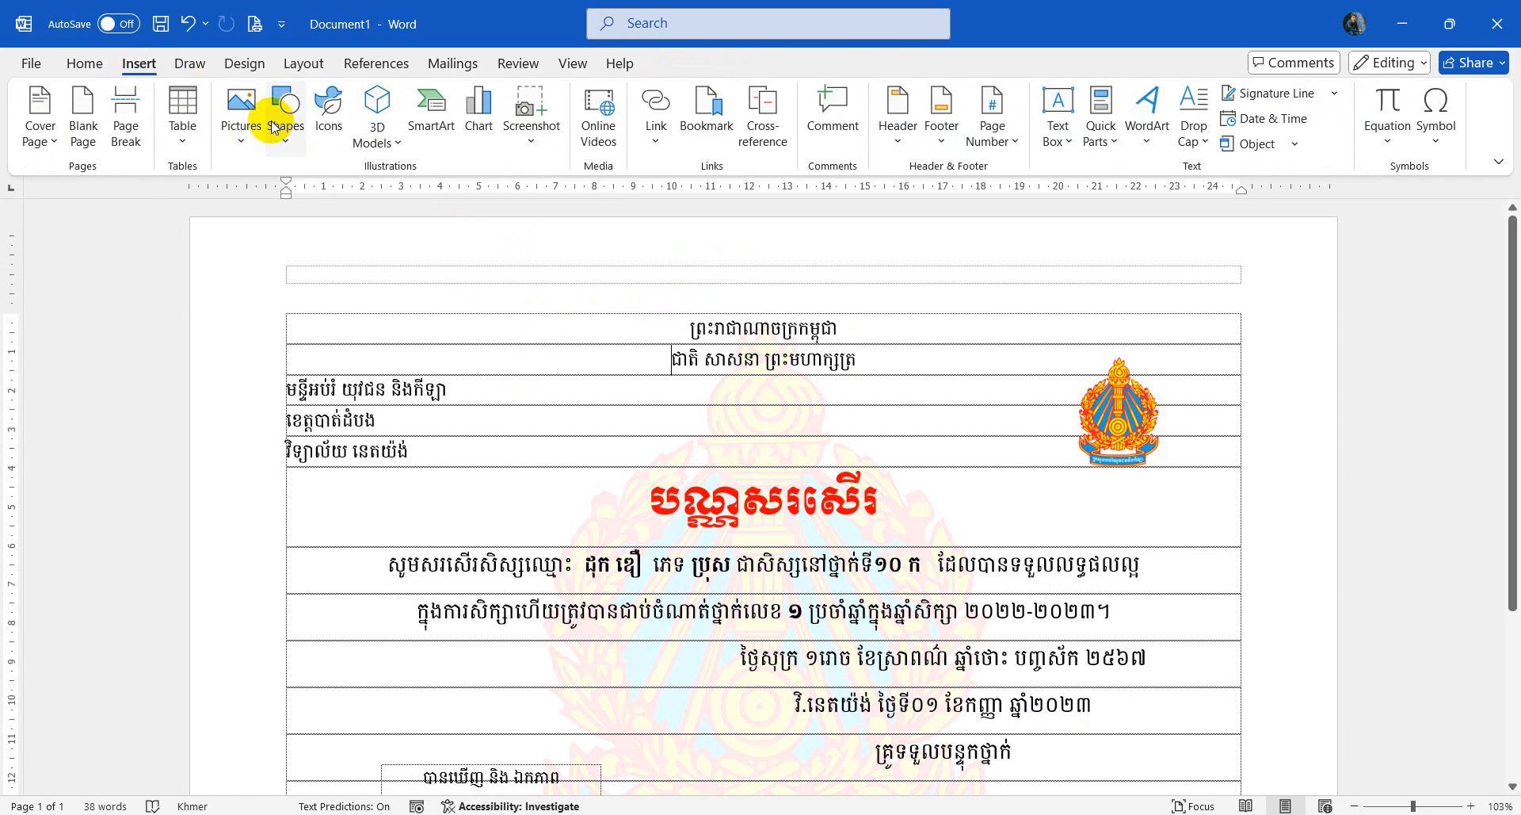
{"action": "left_click", "coordinate": [889, 144]}
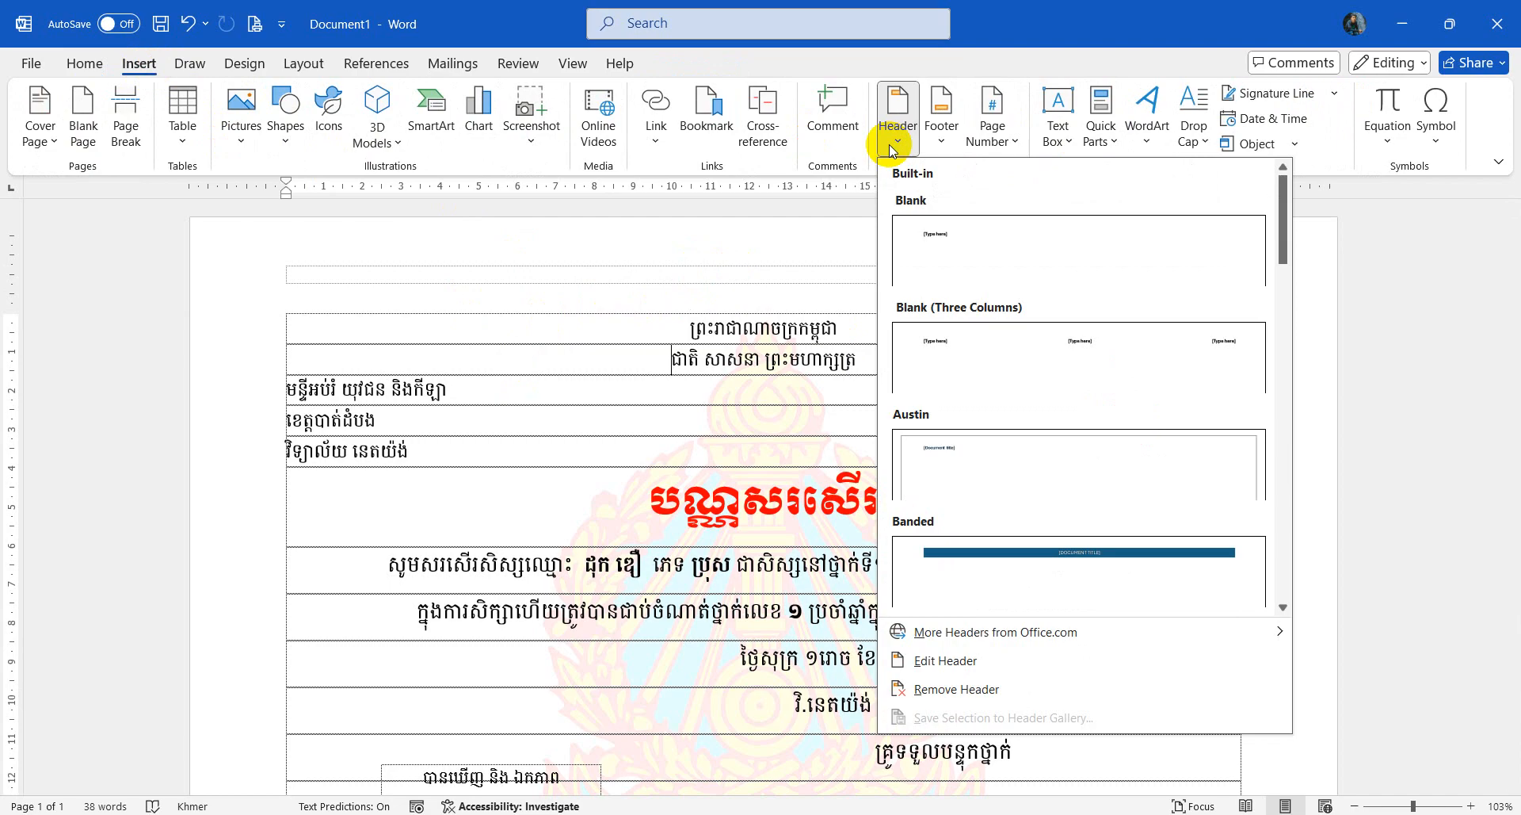
{"action": "left_click", "coordinate": [951, 662]}
{"action": "left_click", "coordinate": [541, 411]}
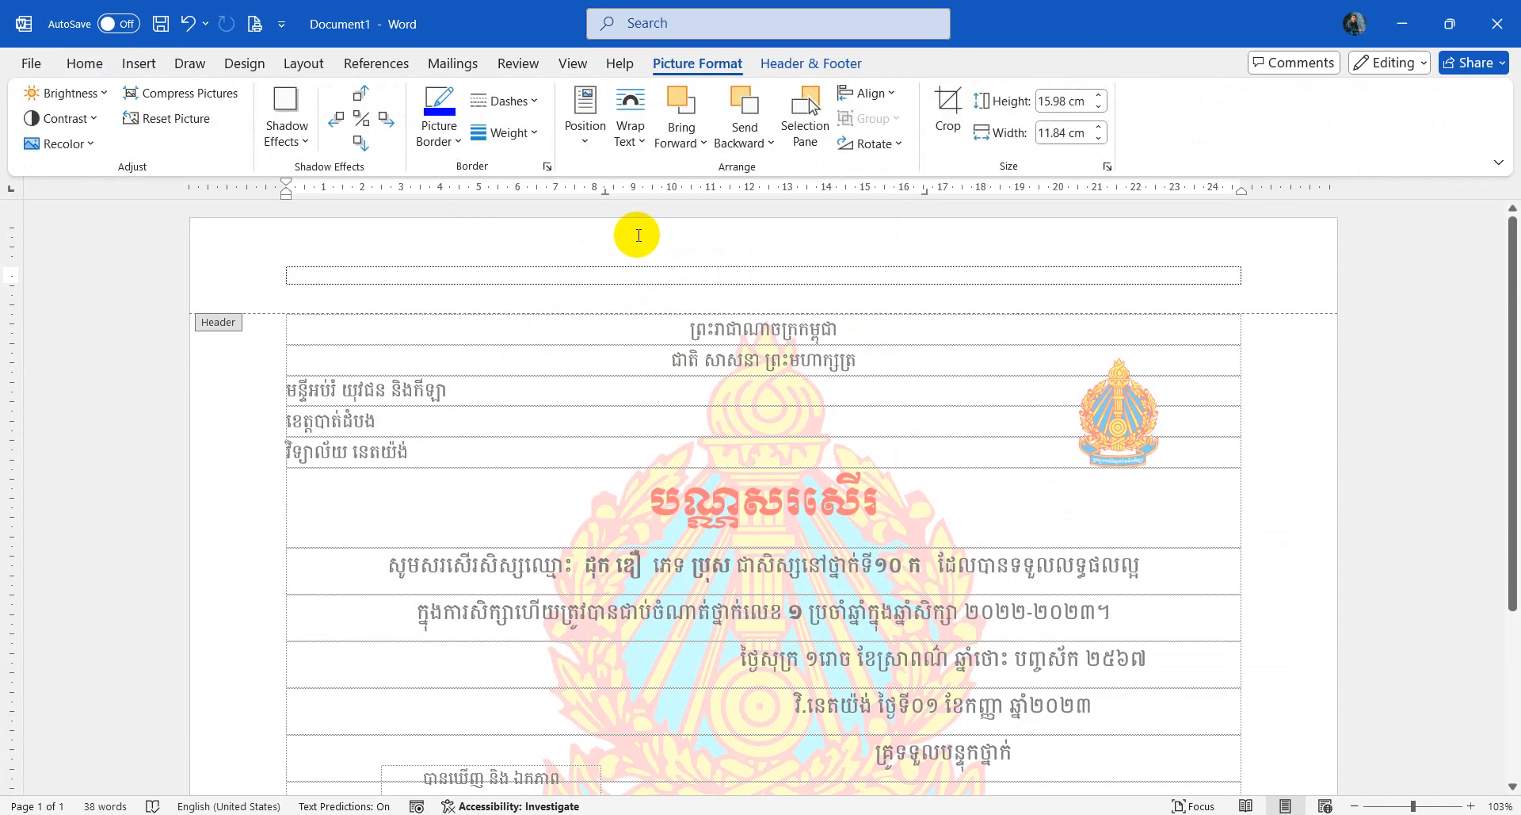
Step: Insert the golden border picture named PNG from the #Microsoft Word folder into the header
{"action": "left_click", "coordinate": [149, 63]}
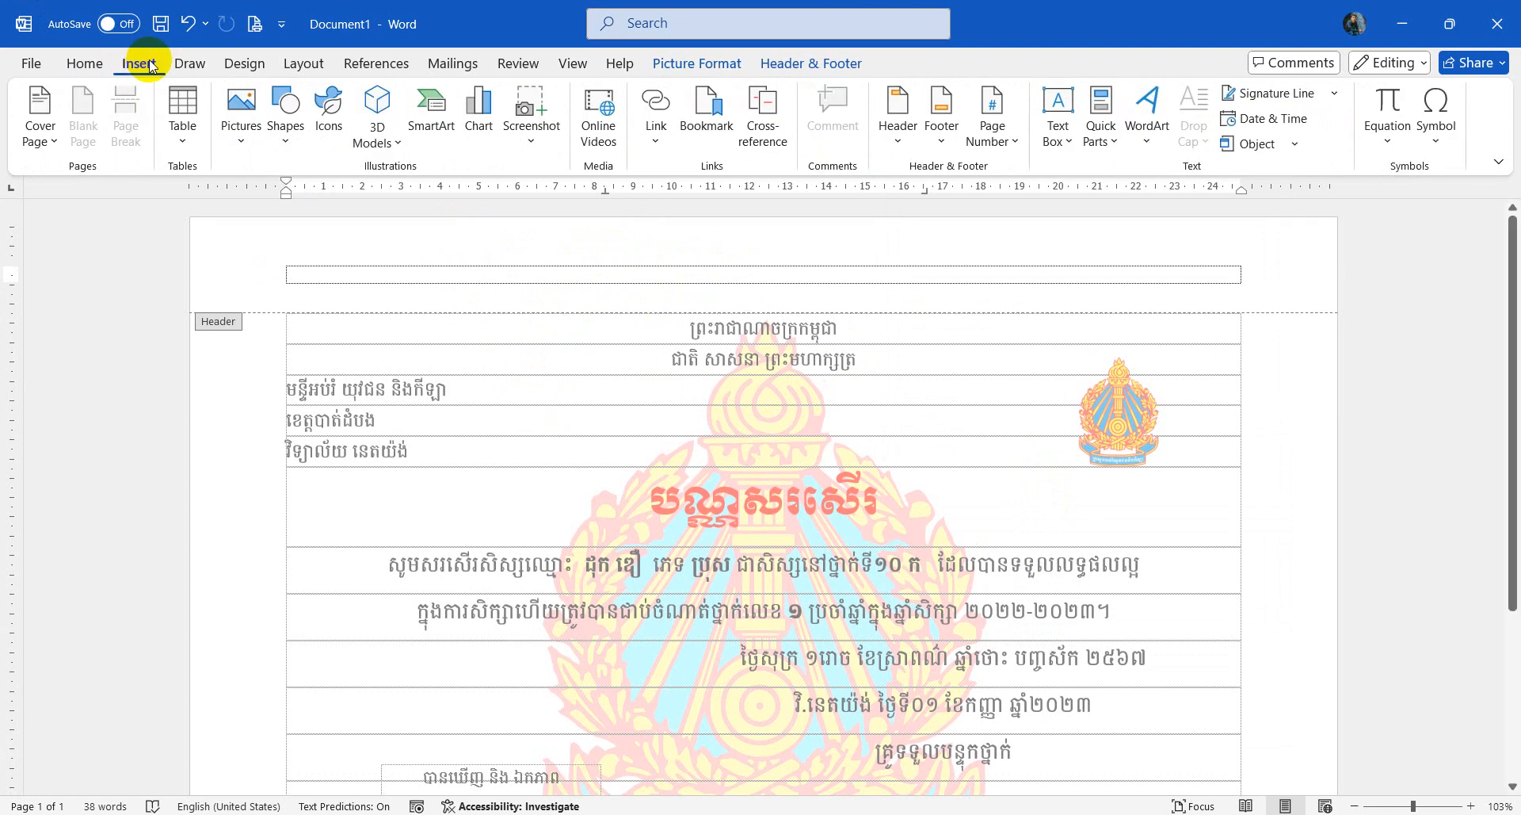
{"action": "left_click", "coordinate": [231, 125]}
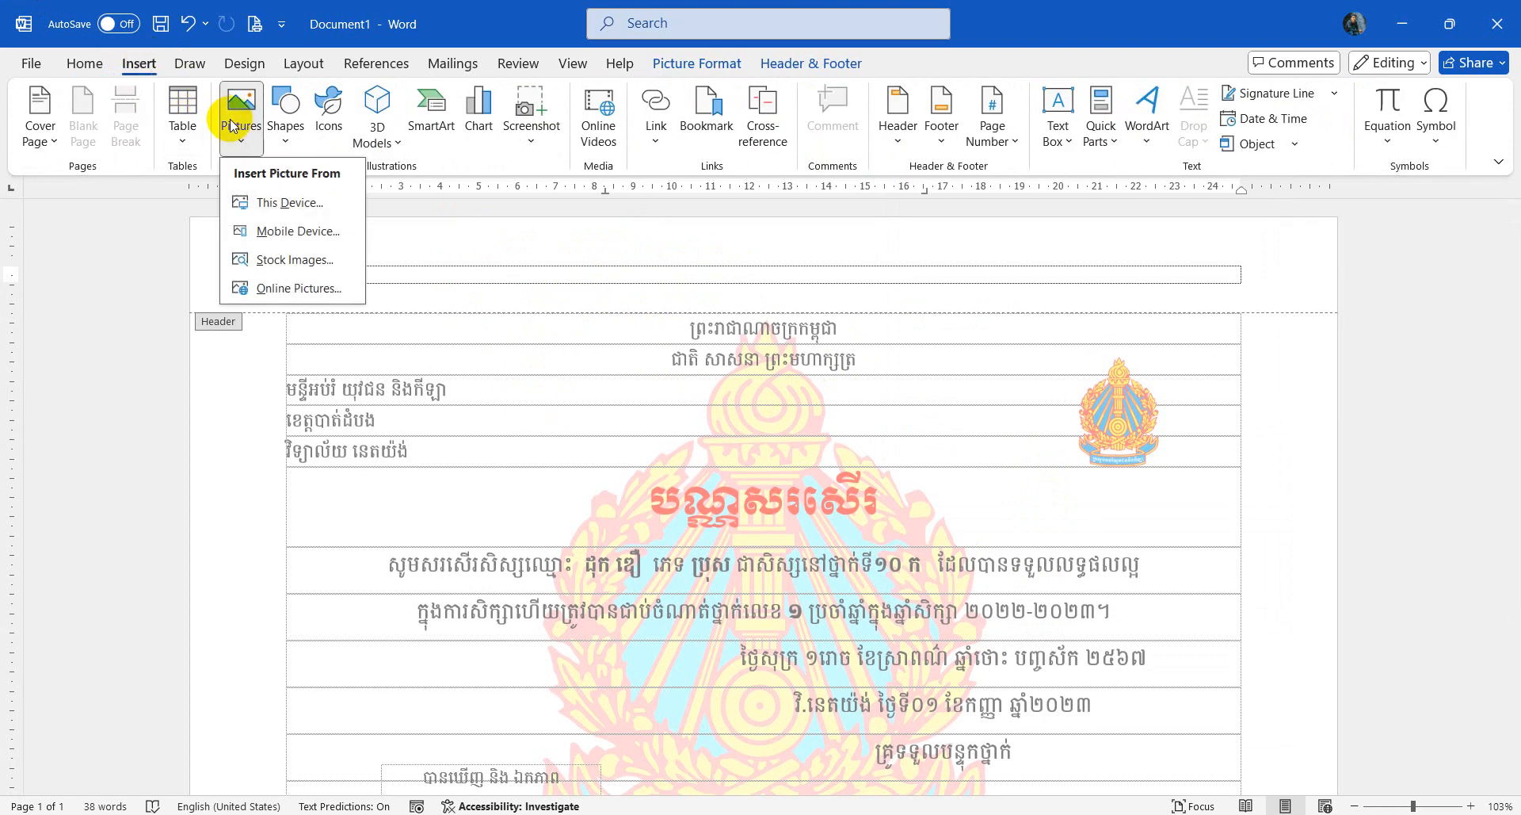
{"action": "left_click", "coordinate": [278, 203]}
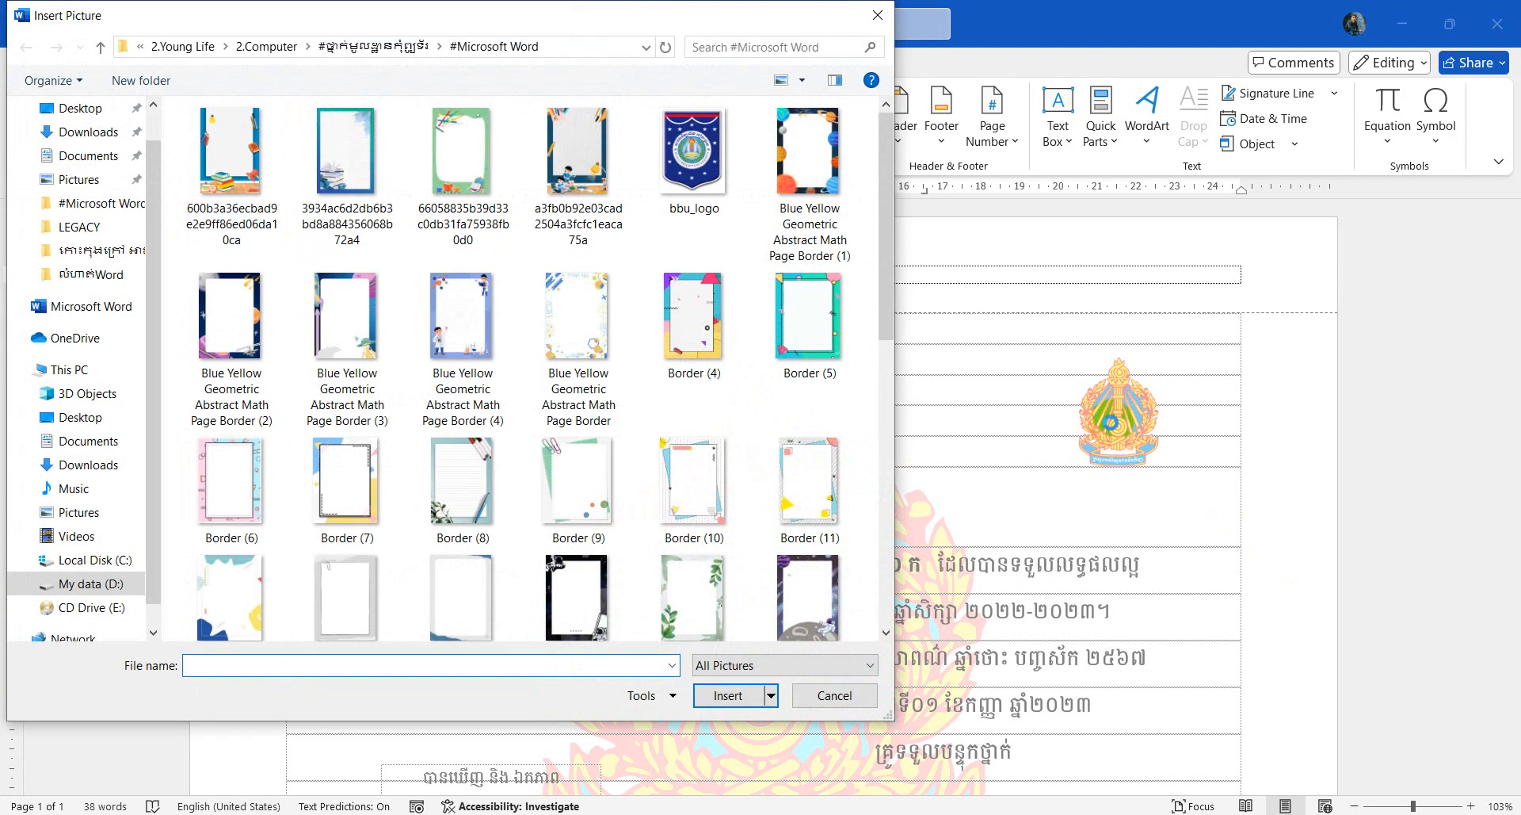
{"action": "left_click_drag", "start_coordinate": [883, 289], "coordinate": [870, 502]}
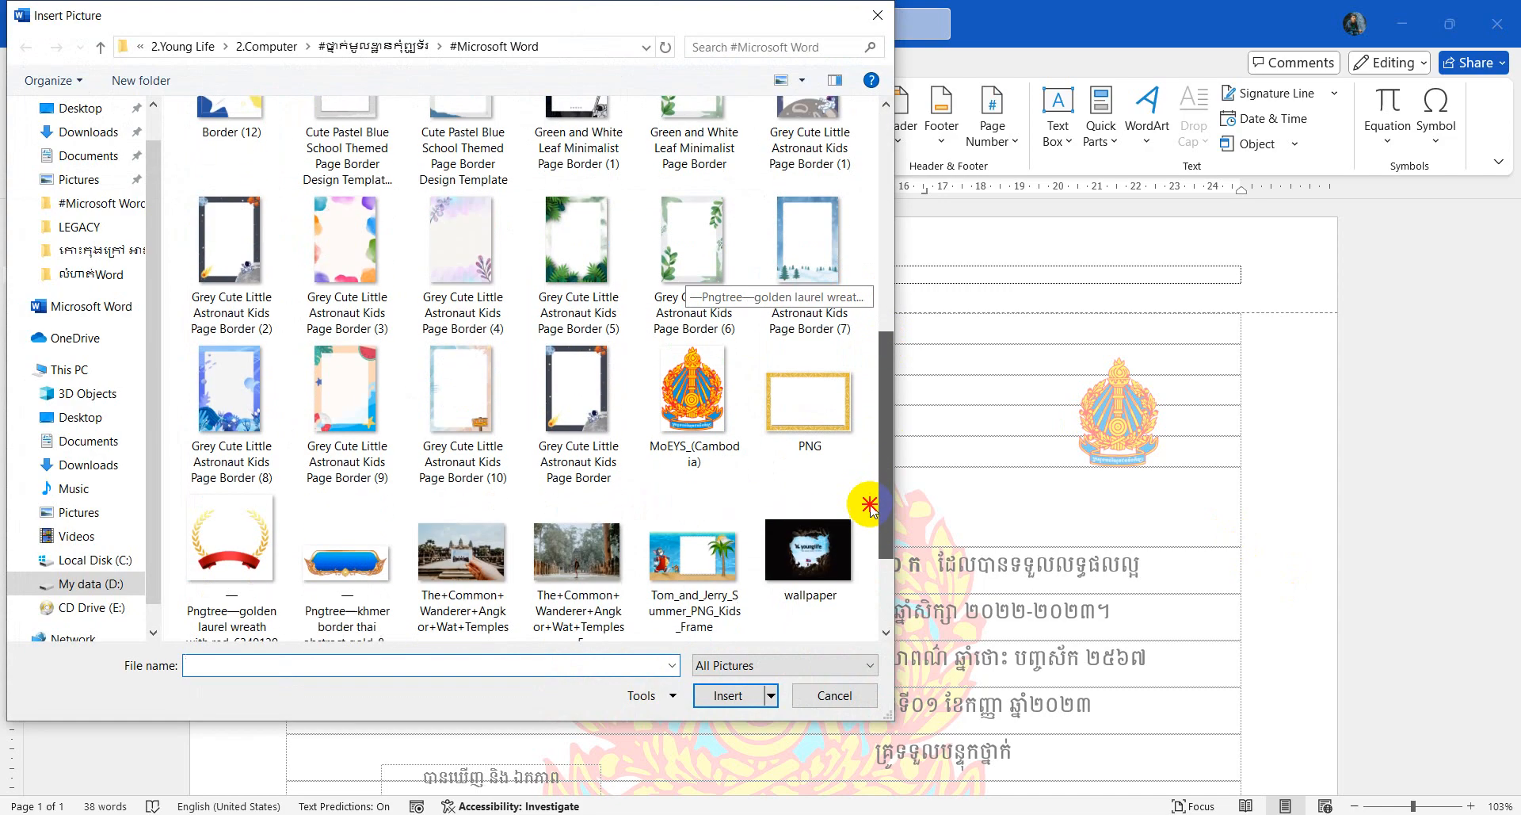
{"action": "left_click", "coordinate": [792, 409]}
{"action": "left_click", "coordinate": [735, 697]}
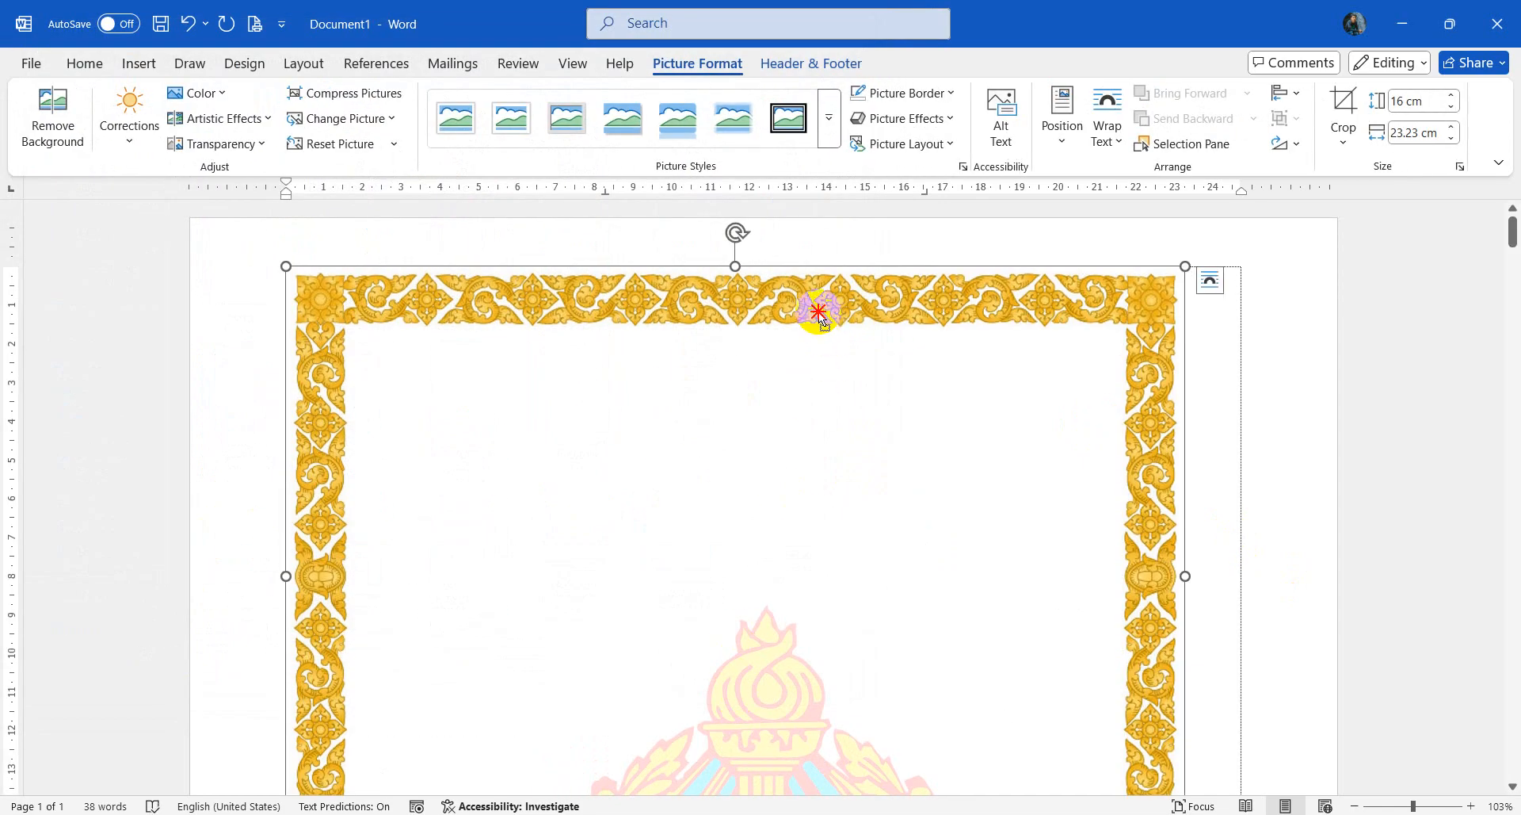
Step: Set the golden border picture's text wrapping to In Front of Text so that it can be moved freely
{"action": "left_click_drag", "start_coordinate": [815, 305], "coordinate": [745, 289]}
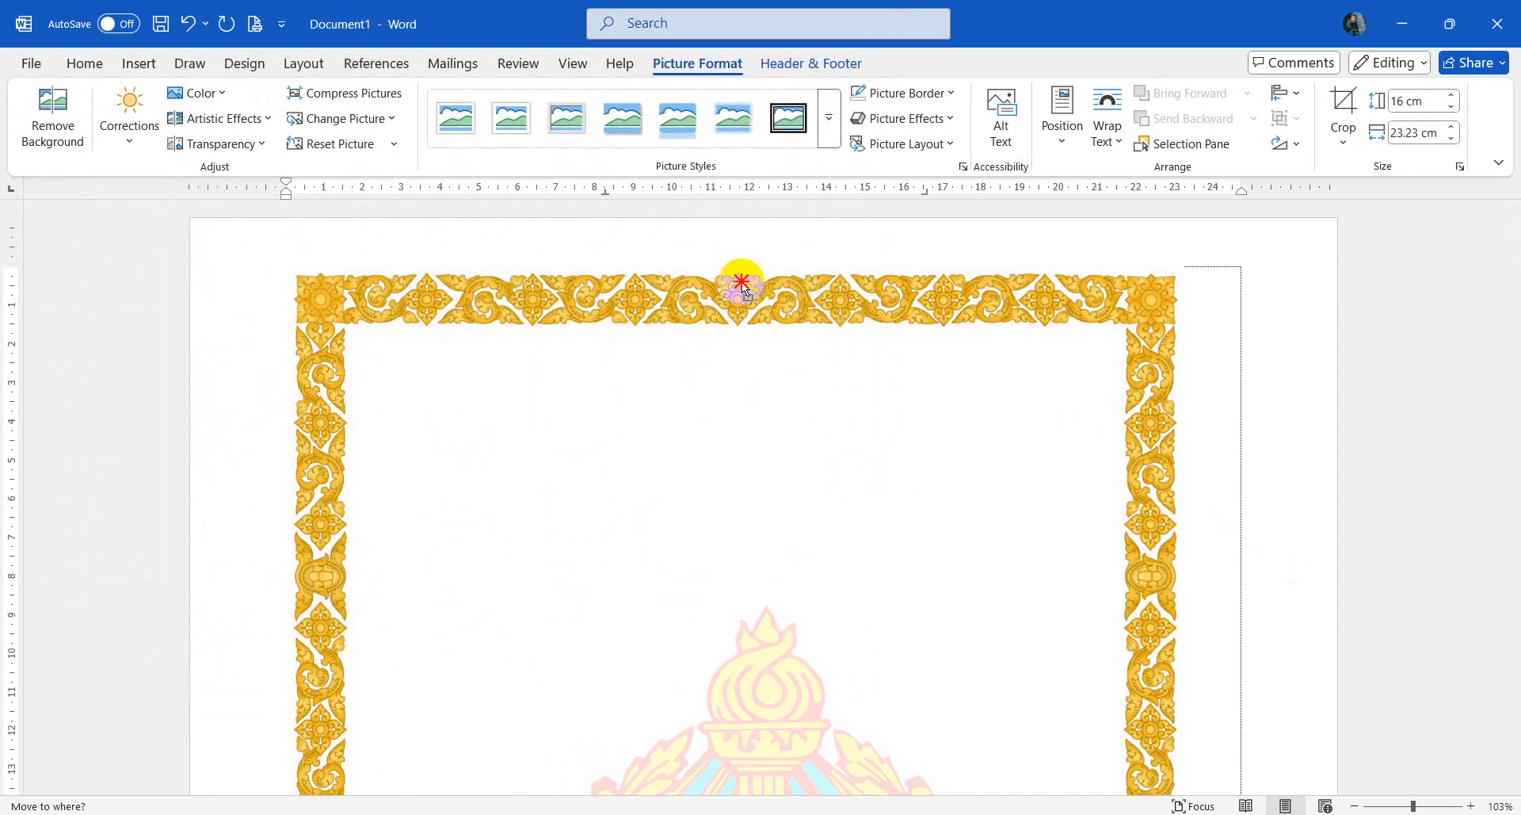
{"action": "left_click", "coordinate": [711, 299]}
{"action": "left_click", "coordinate": [561, 296]}
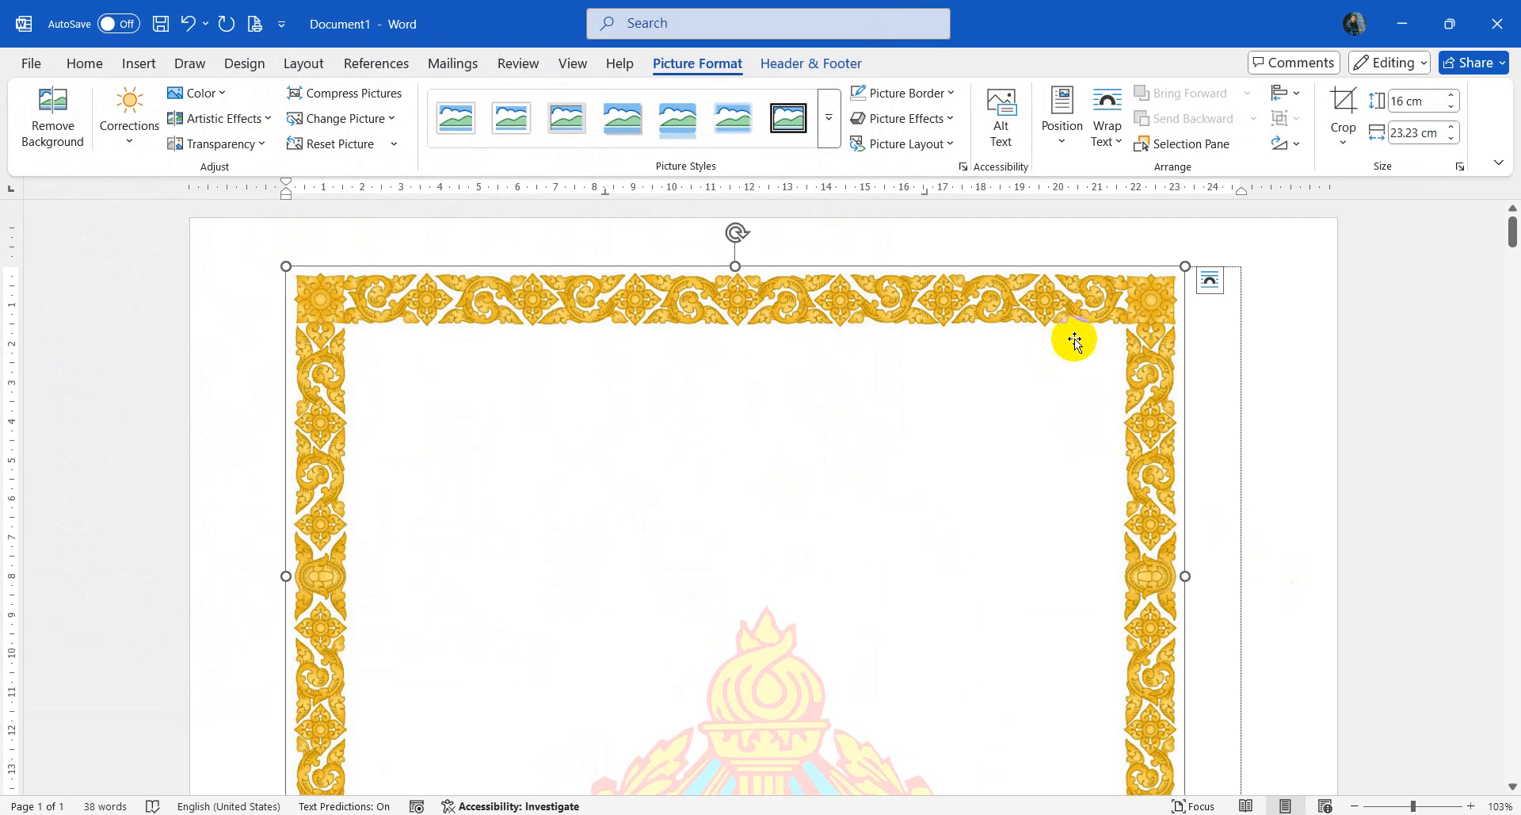
{"action": "left_click", "coordinate": [1210, 280]}
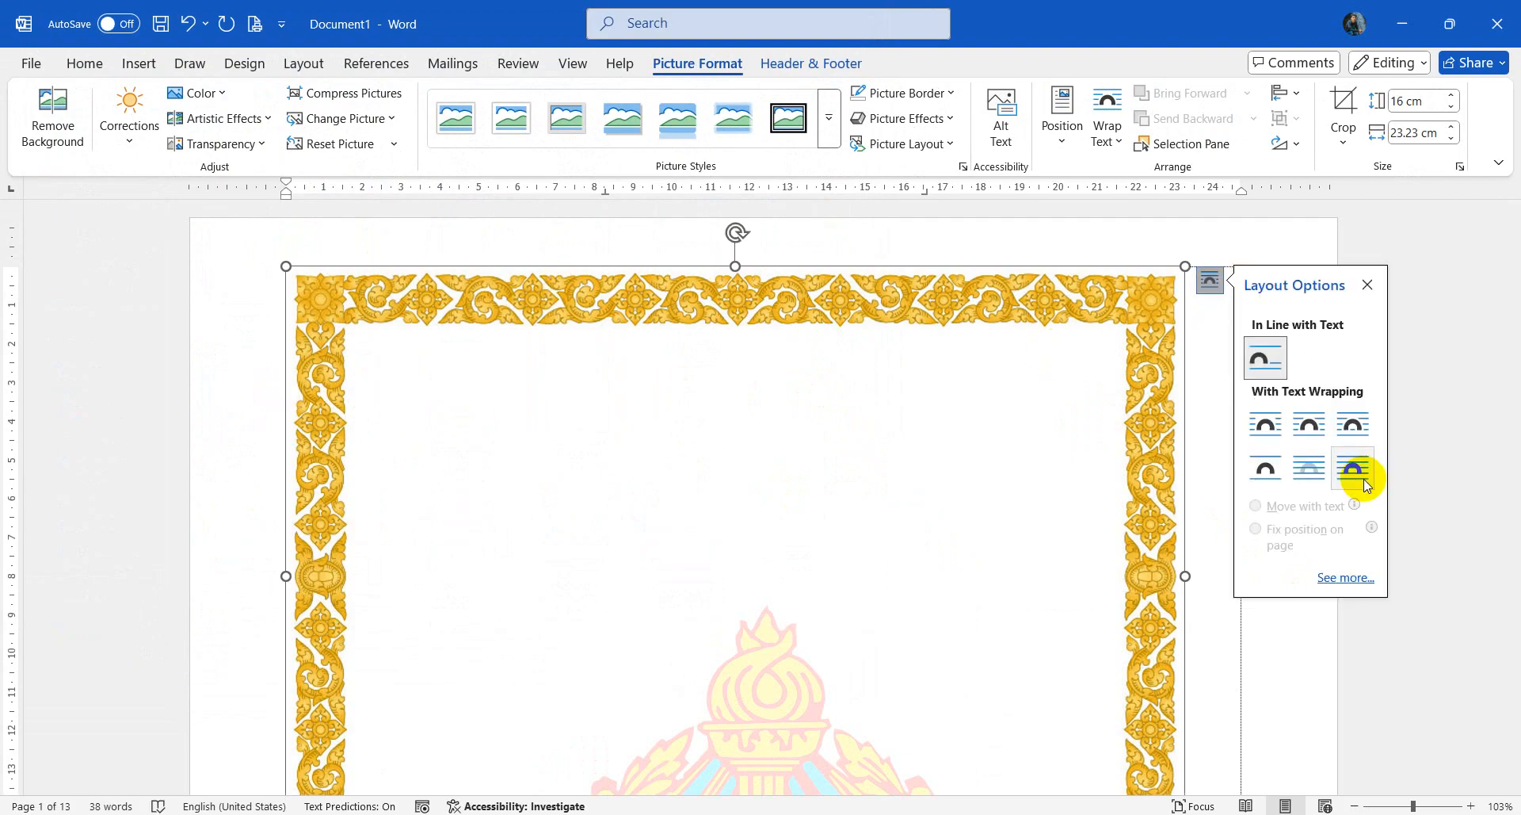
{"action": "left_click", "coordinate": [1106, 139]}
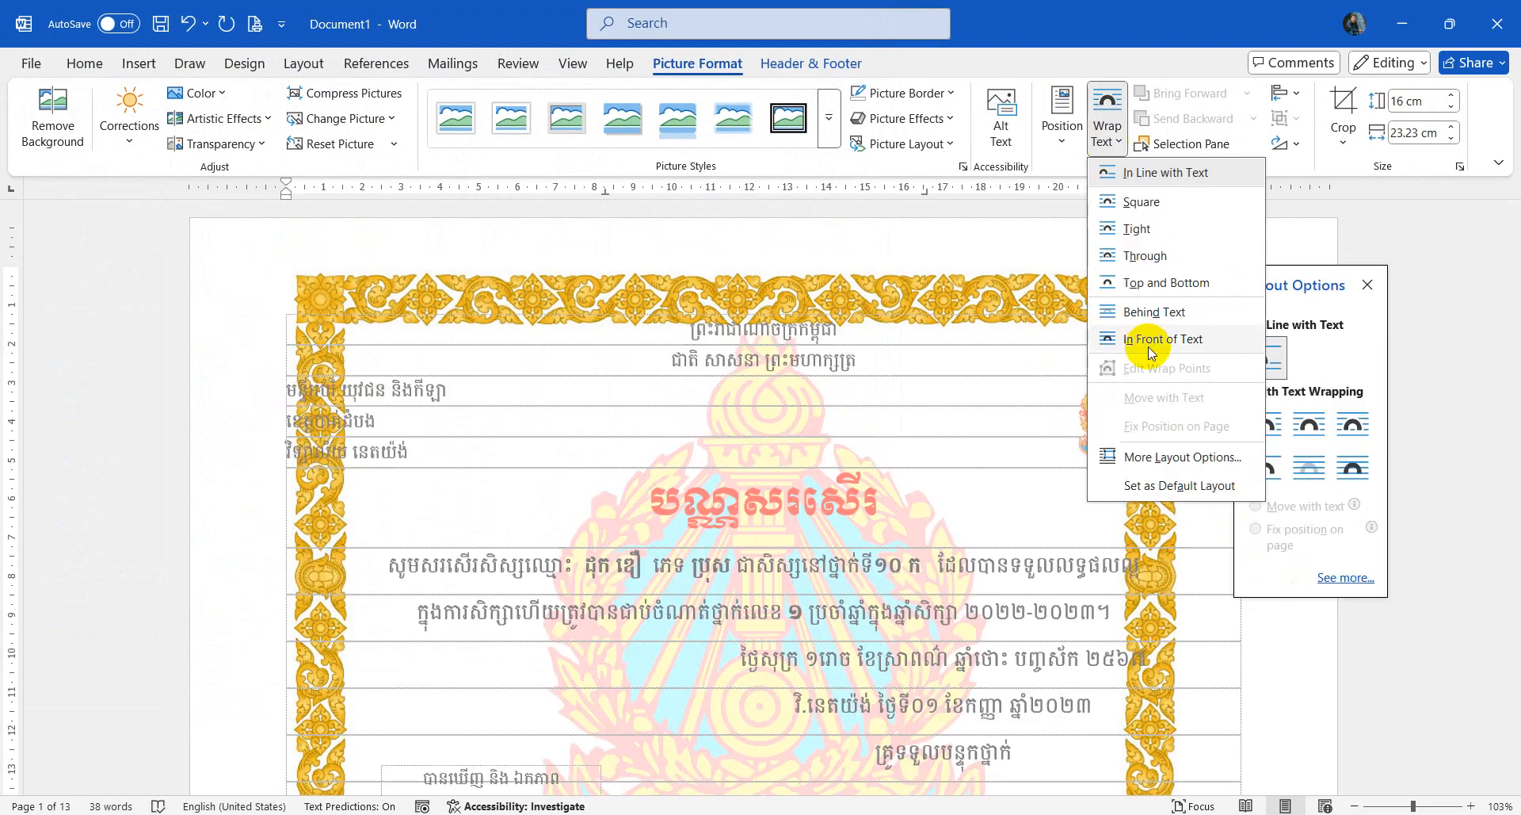
{"action": "left_click", "coordinate": [1151, 339]}
Step: Move the border picture to the page's upper-left corner and enlarge it to about 20.48 cm high and 29.73 cm wide to frame the page
{"action": "left_click_drag", "start_coordinate": [969, 295], "coordinate": [864, 246]}
{"action": "scroll", "coordinate": [1268, 555], "scroll_direction": "down", "scroll_amount": 3}
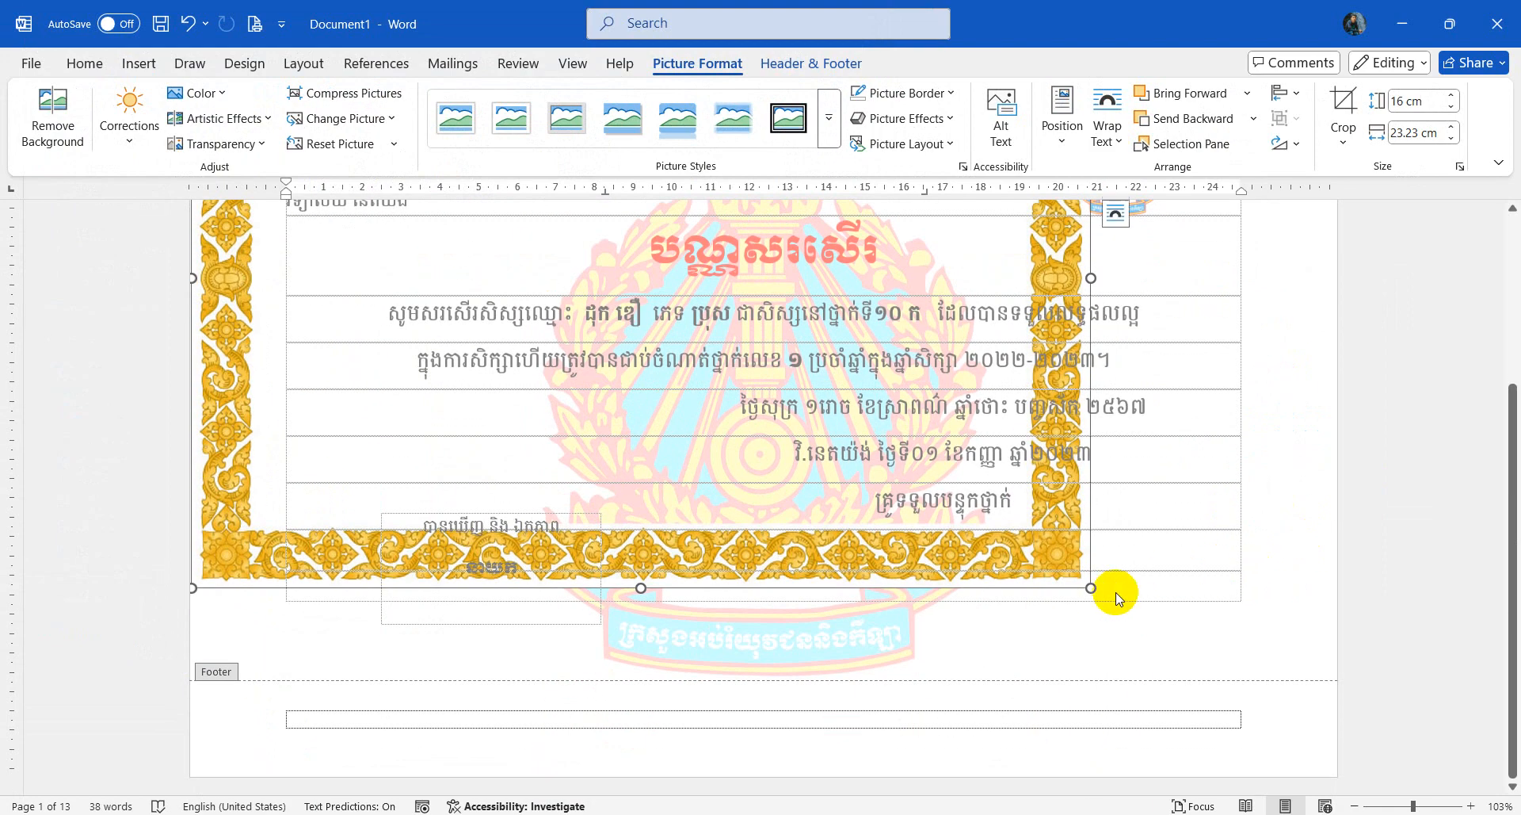
{"action": "left_click_drag", "start_coordinate": [1092, 587], "coordinate": [1309, 714]}
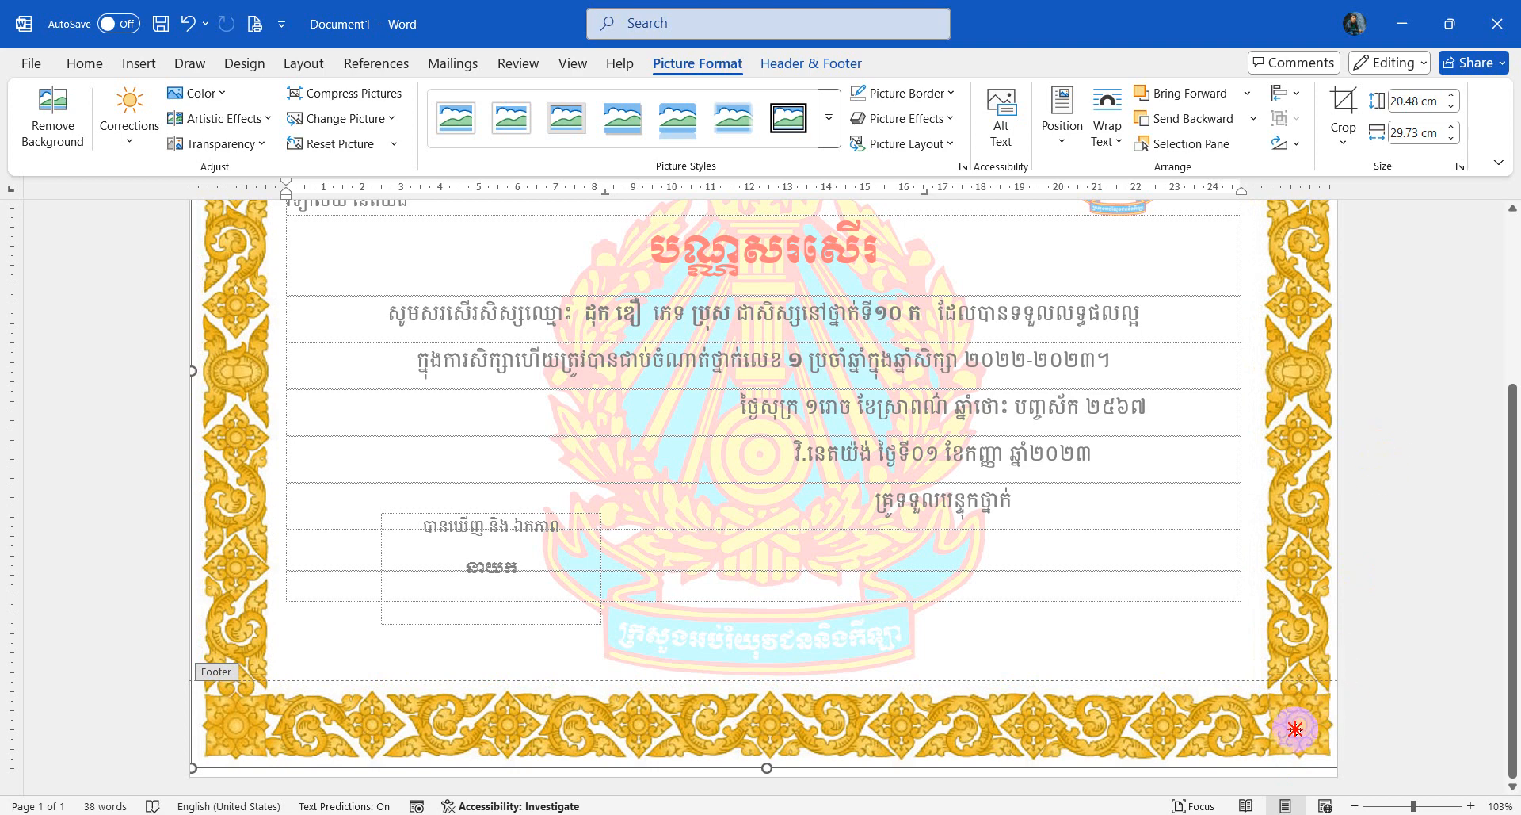
{"action": "scroll", "coordinate": [1252, 668], "scroll_direction": "up", "scroll_amount": 4}
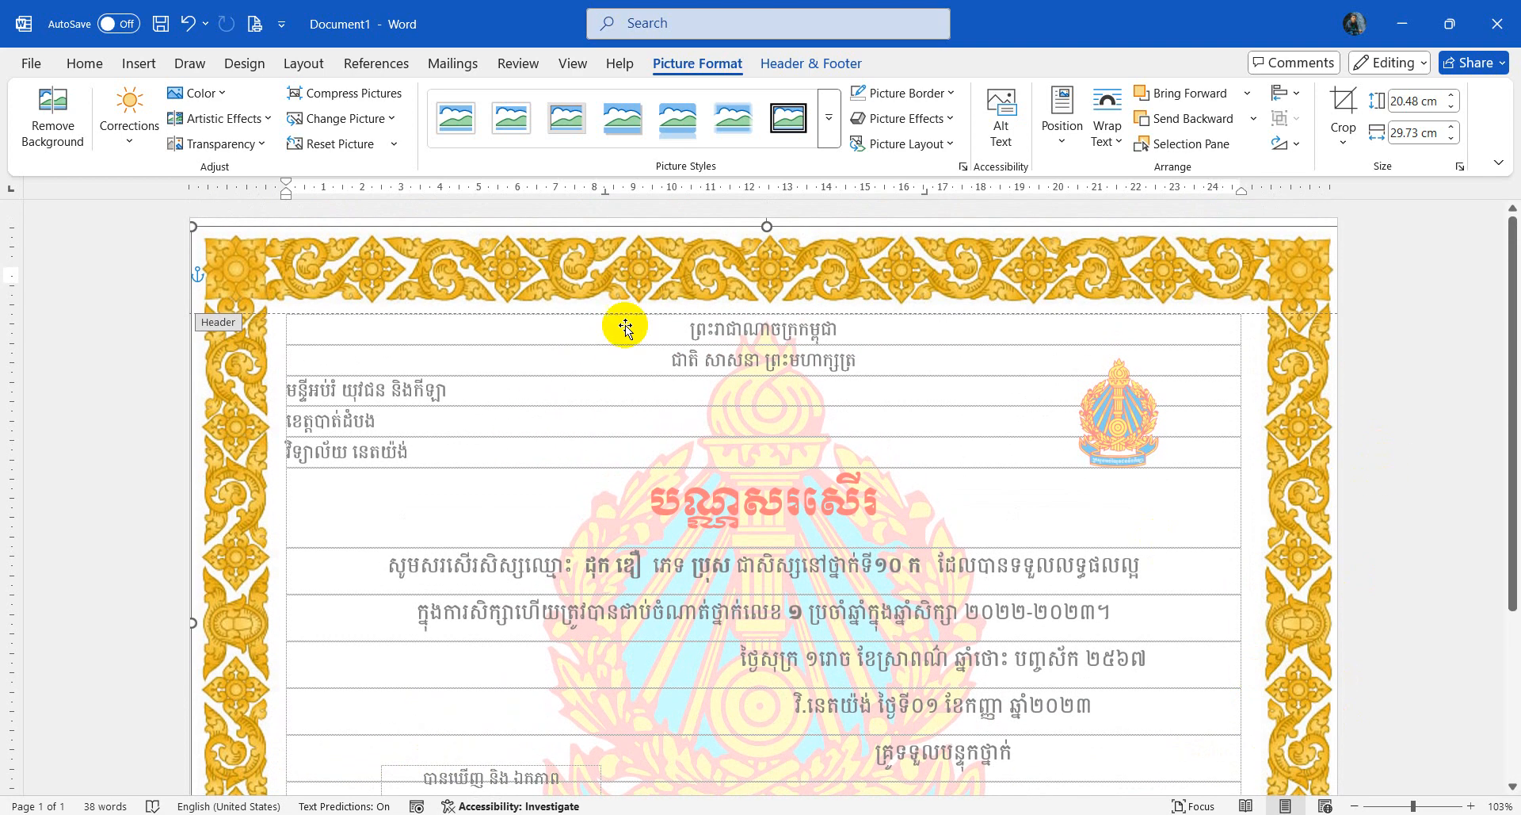
Step: Close the header and footer editing, and check the whole framed certificate in the print preview
{"action": "left_click", "coordinate": [817, 65]}
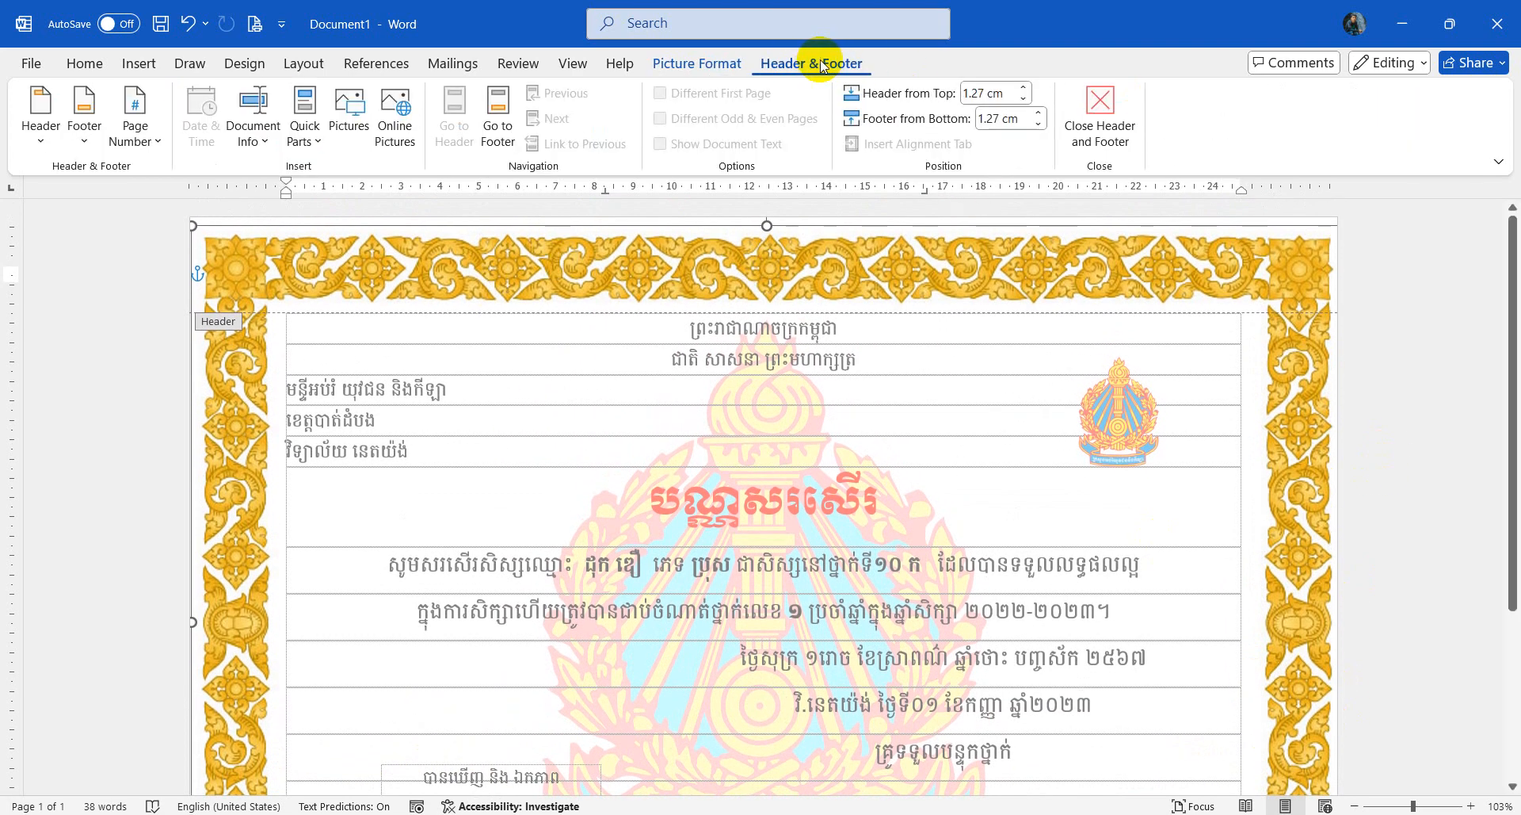
{"action": "left_click", "coordinate": [1100, 123]}
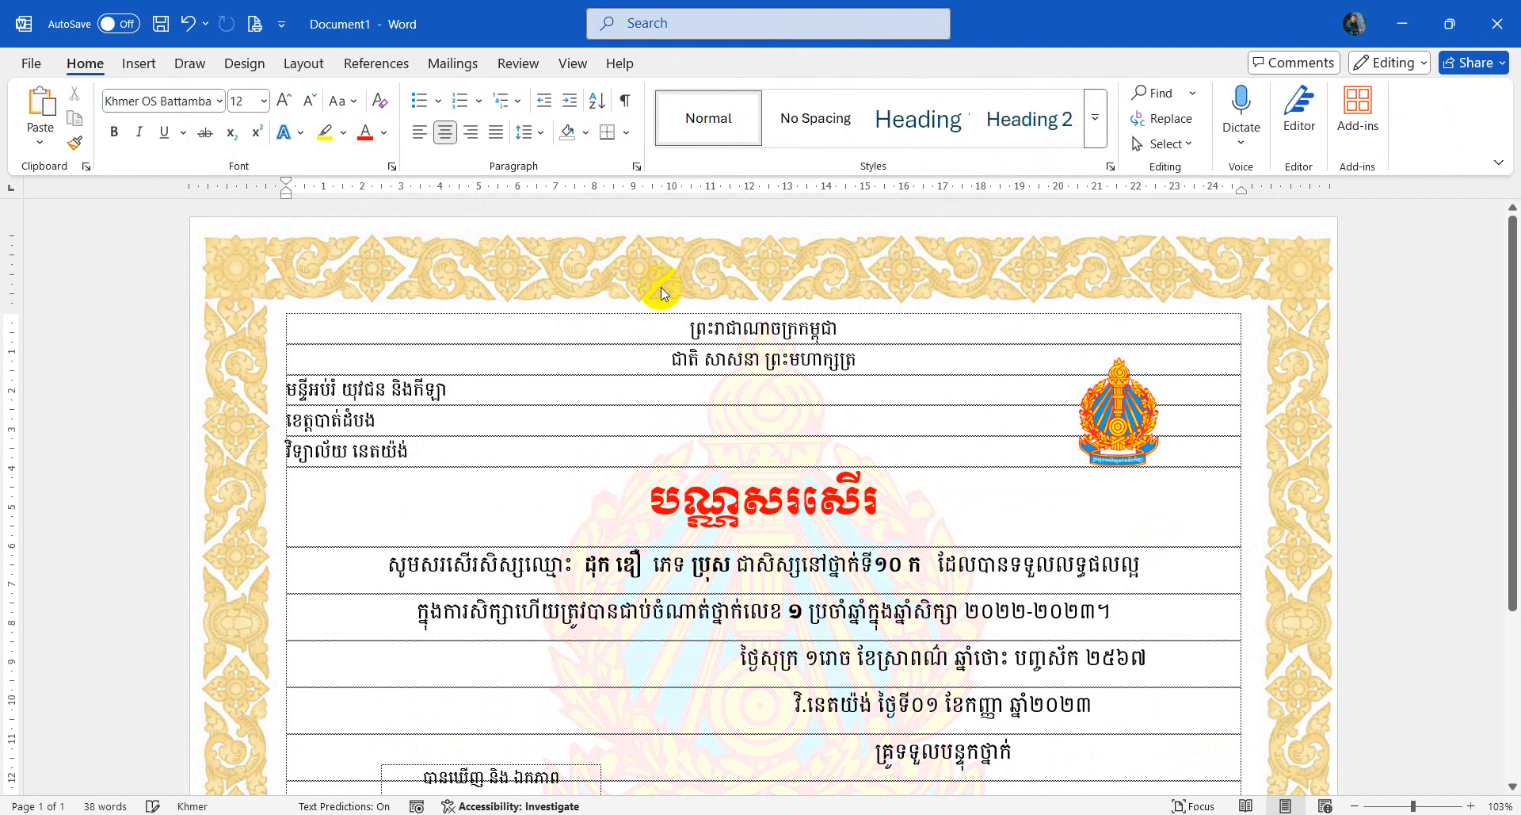
{"action": "left_click_drag", "start_coordinate": [582, 320], "coordinate": [626, 396]}
{"action": "left_click", "coordinate": [604, 251]}
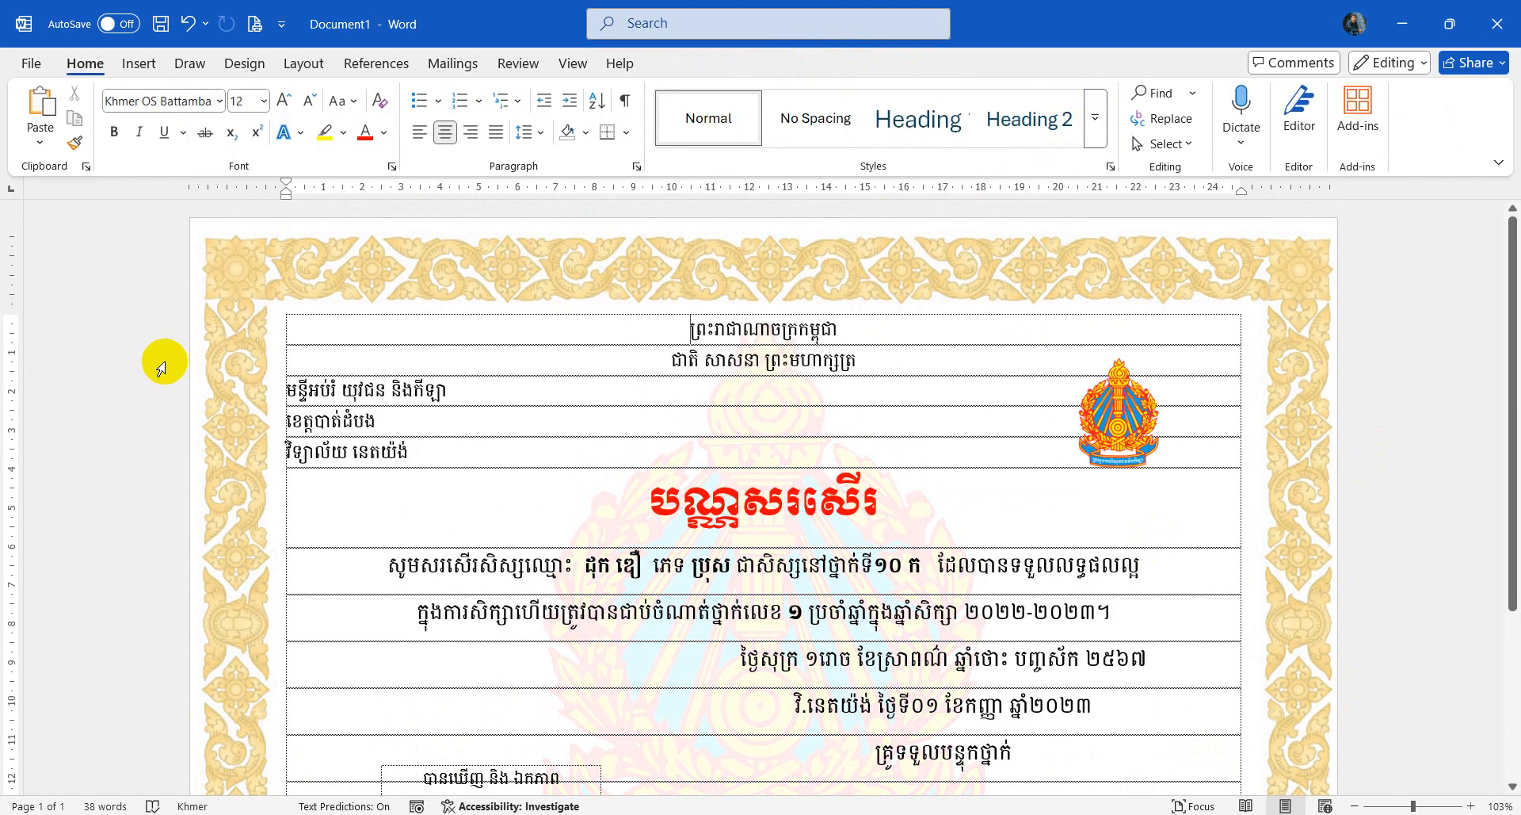
{"action": "scroll", "coordinate": [1256, 567], "scroll_direction": "down", "scroll_amount": 3}
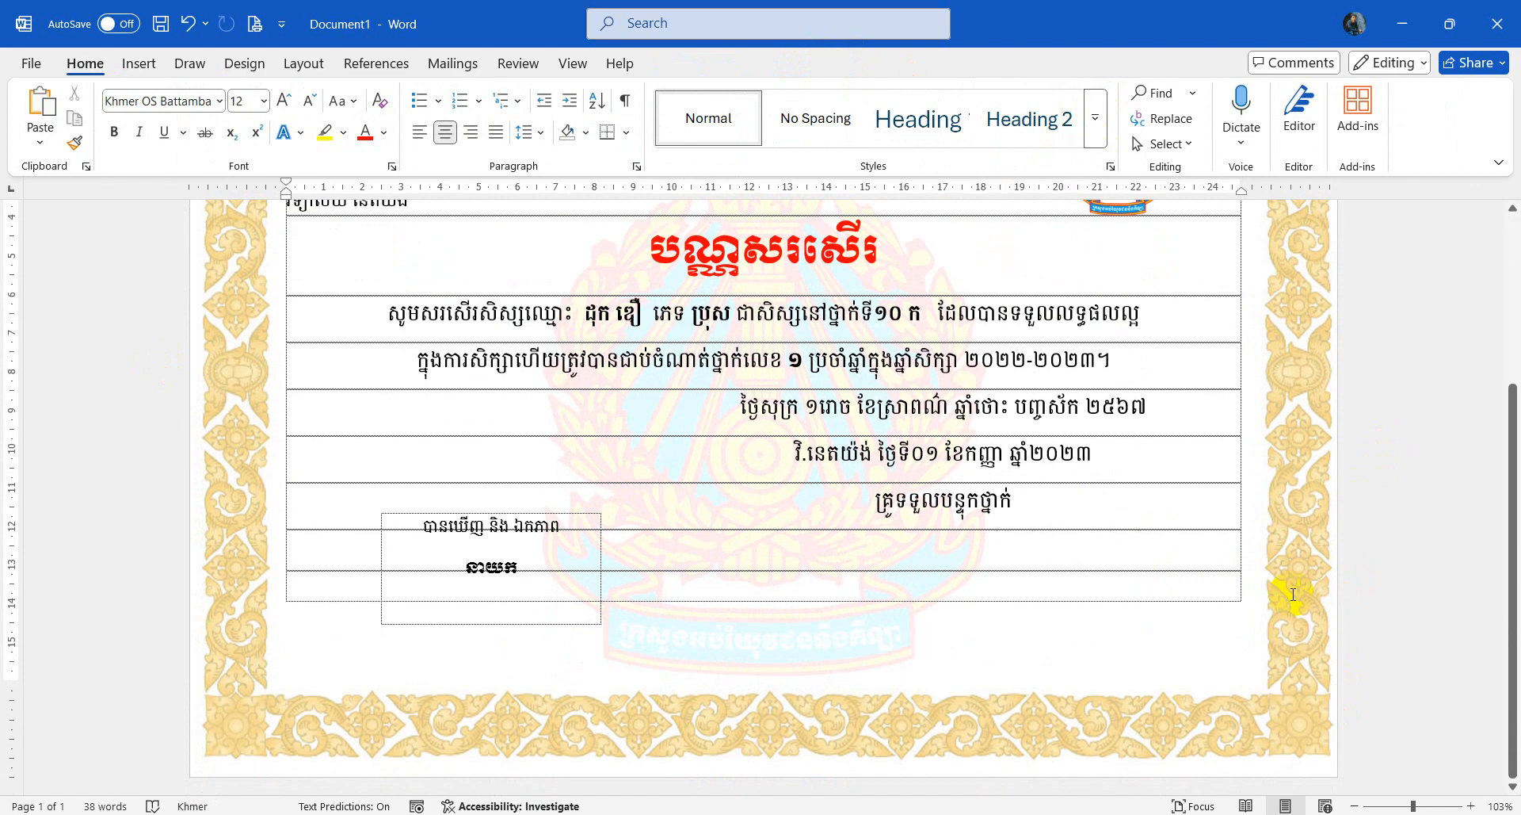
{"action": "left_click", "coordinate": [253, 26]}
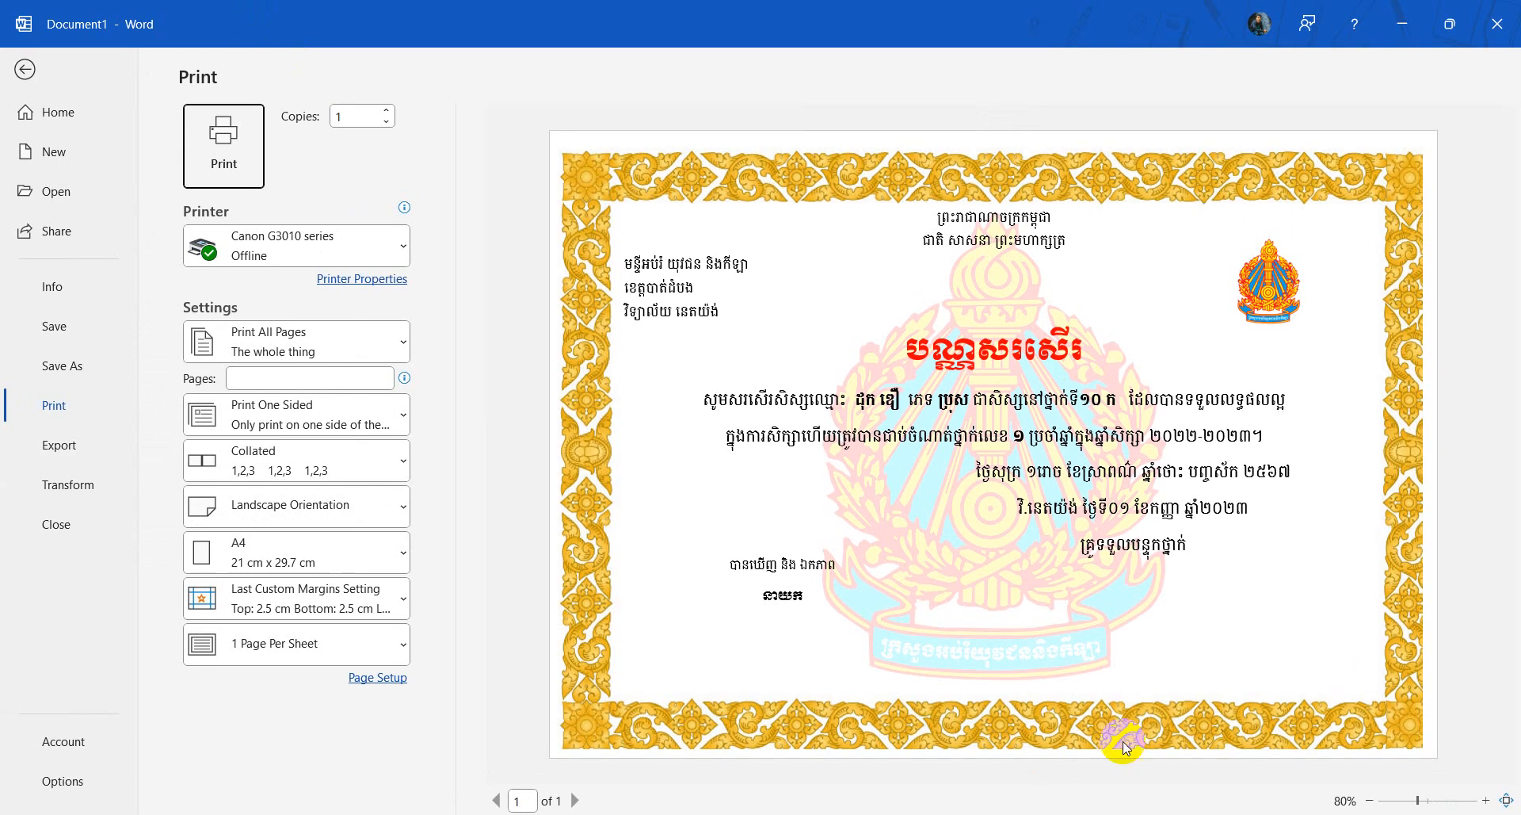